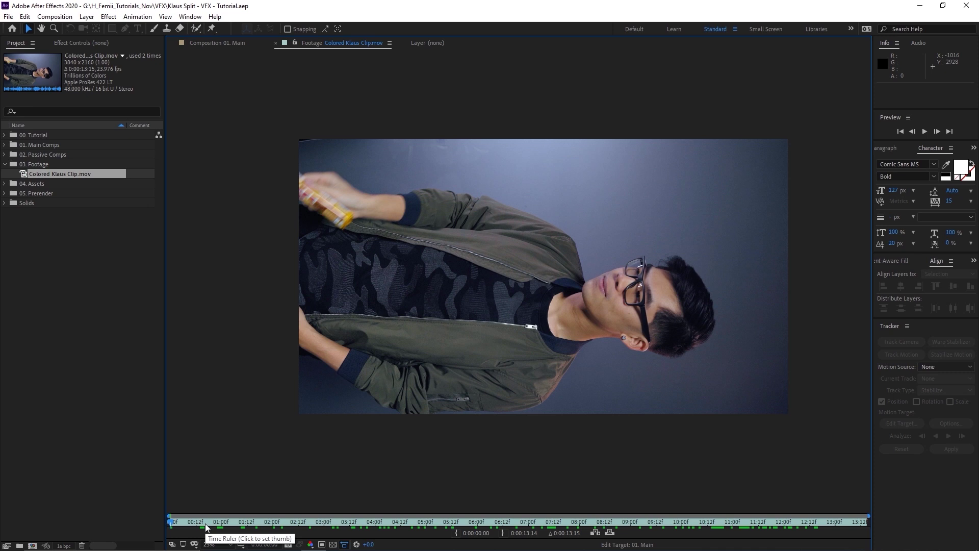
- After reviewing the footage, create a 1080 × 1350 composition named '01. Main Comp'
left_click_drag(206, 526, 662, 517)
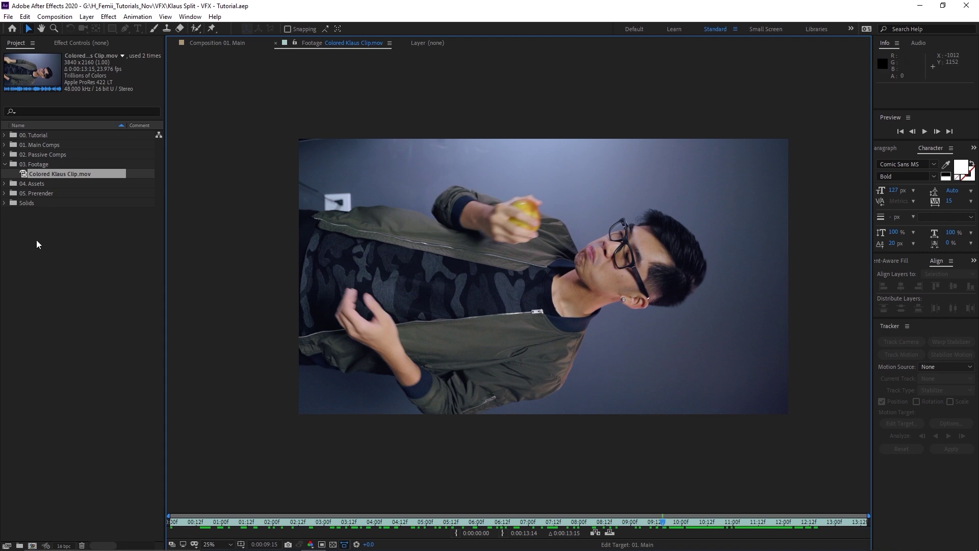
left_click(66, 252)
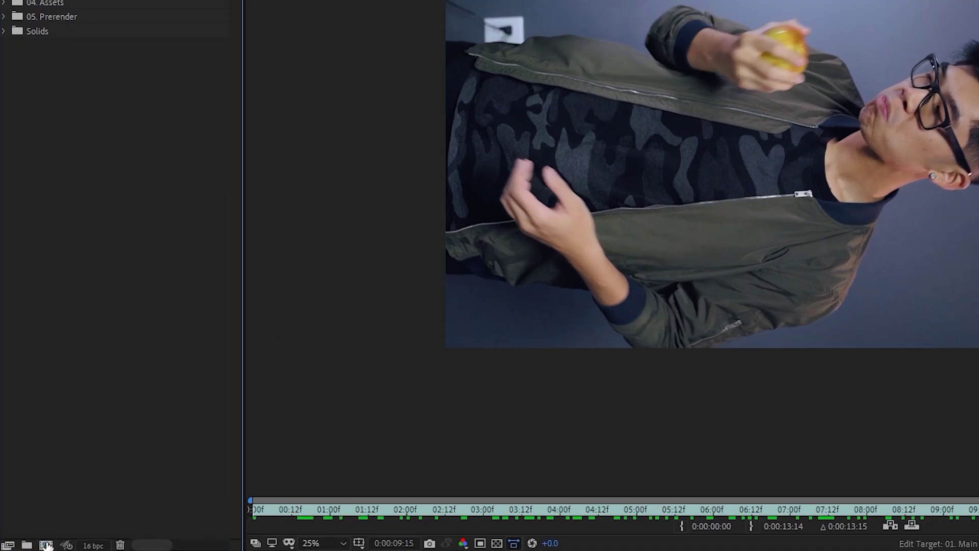
left_click(47, 545)
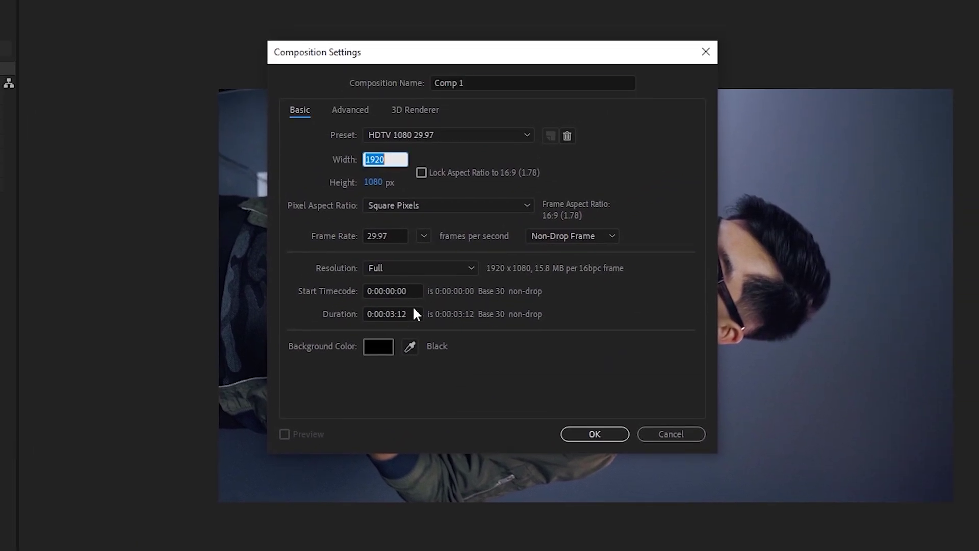
type("1080")
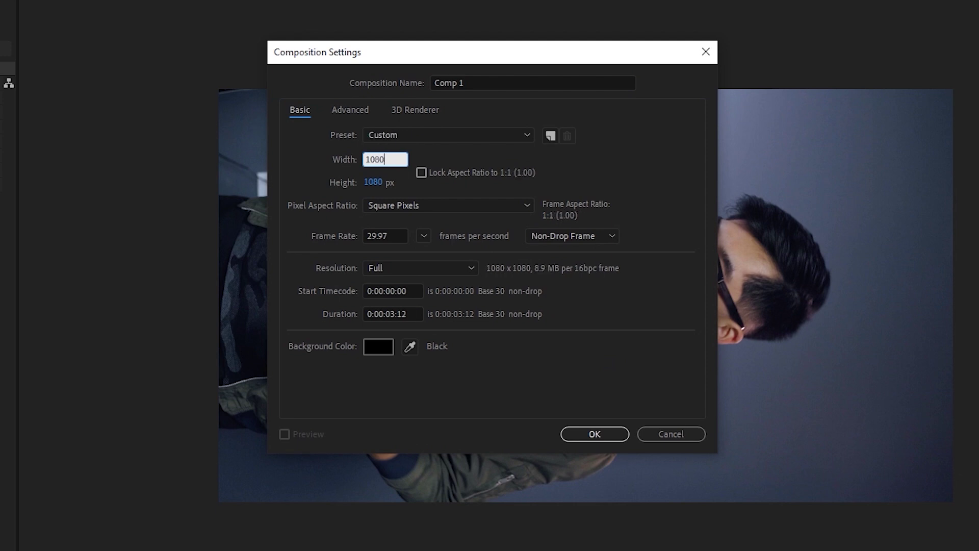
type("1350")
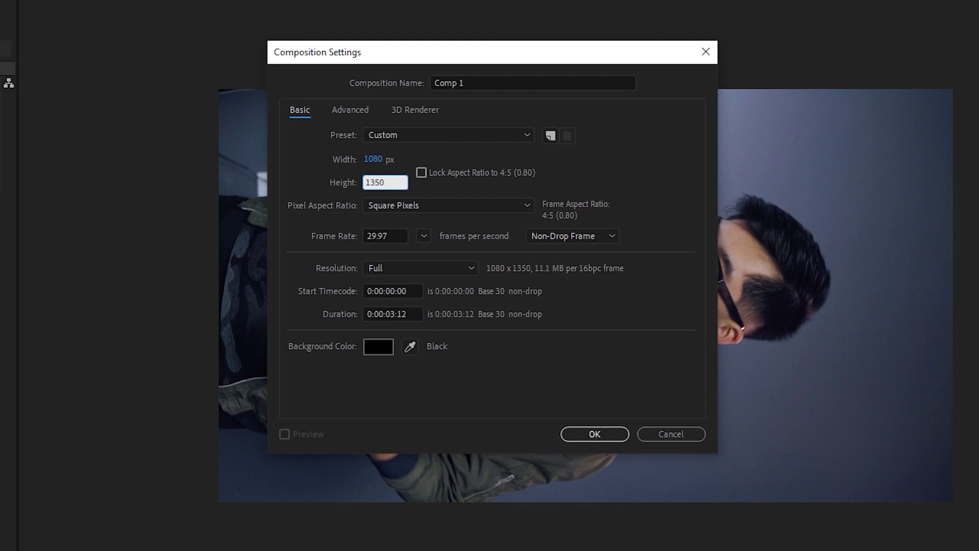
left_click_drag(433, 80, 409, 79)
type("01. MN")
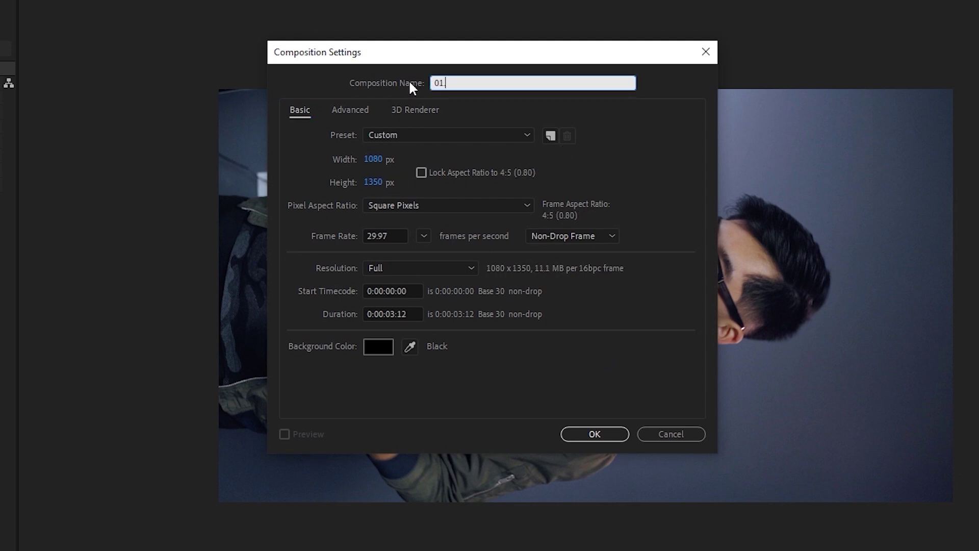
type("ain Comp")
key("Return")
- File the comp in the Tutorial folder and add the Klaus clip, rotated -90° and scaled to 54%
left_click_drag(40, 144, 44, 140)
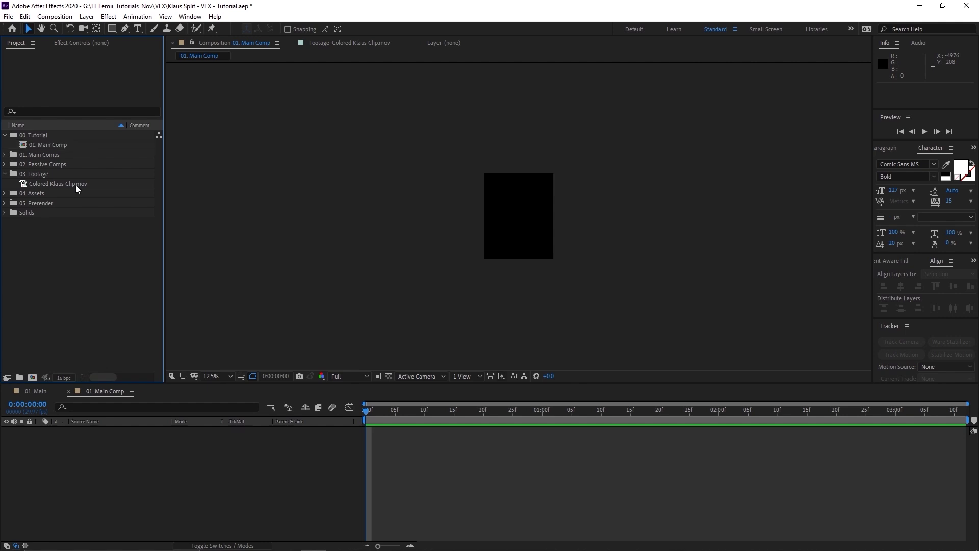
left_click_drag(77, 189, 308, 467)
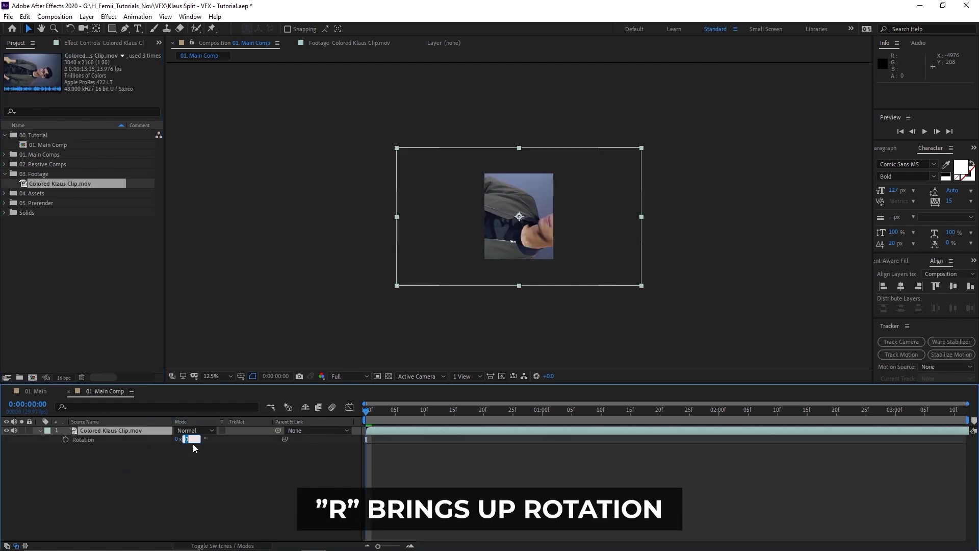
type("90")
key("Return")
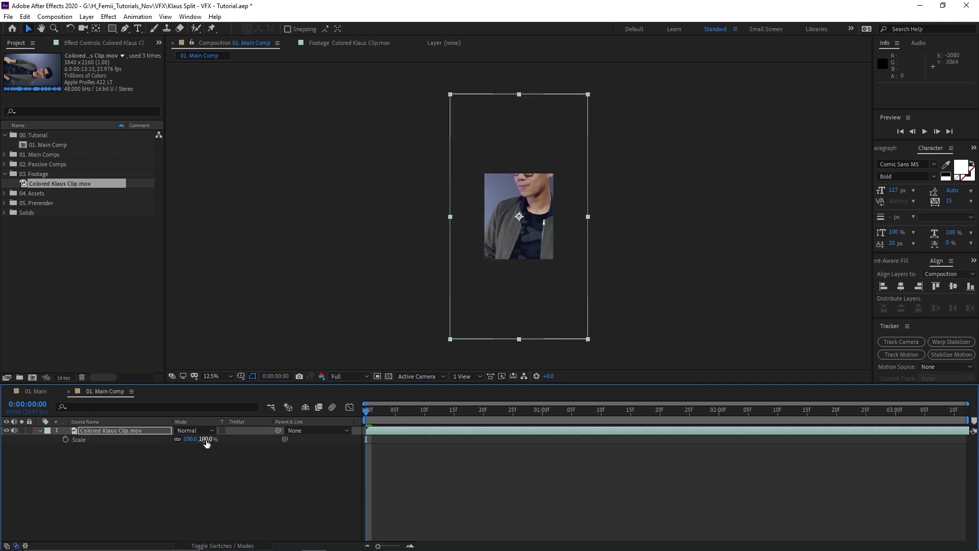
left_click_drag(208, 442, 179, 435)
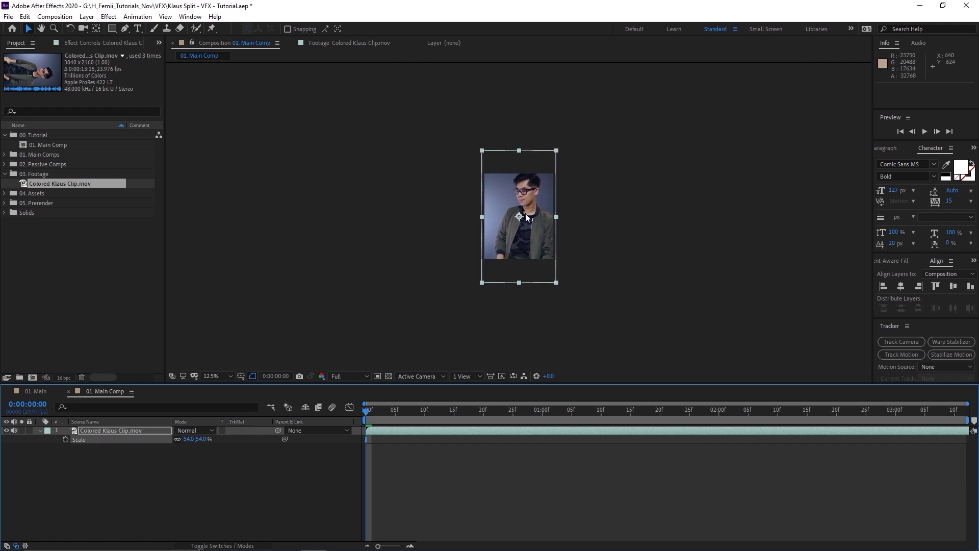
scroll(525, 213, "up", 2)
left_click_drag(511, 218, 512, 231)
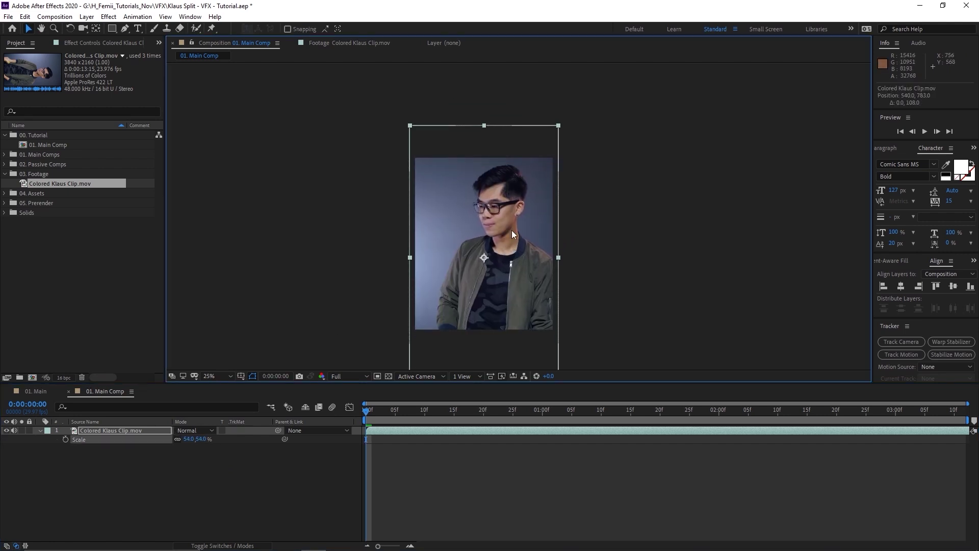
- Preview the clip and park the playhead at the three-second mark
left_click(468, 475)
left_click_drag(437, 415, 485, 421)
left_click(481, 433)
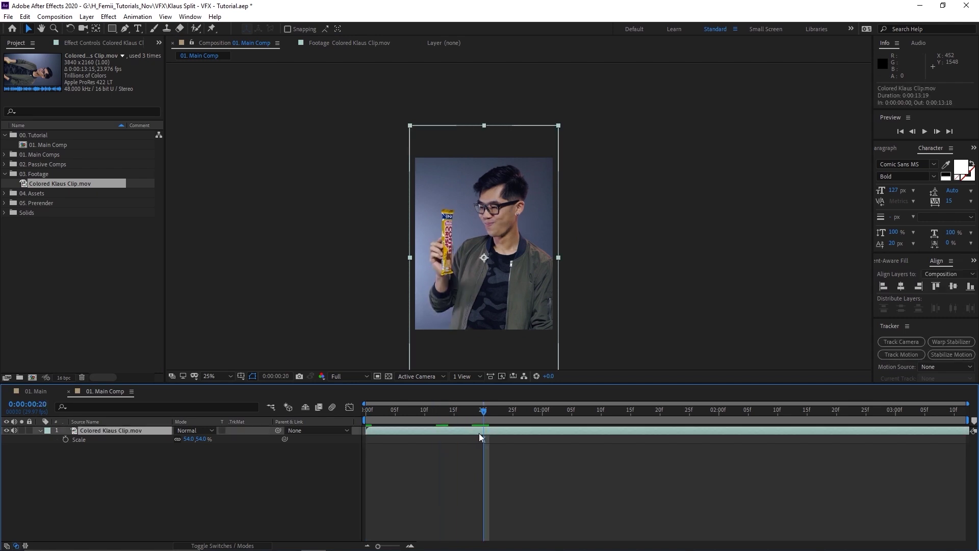
left_click_drag(710, 440, 927, 442)
left_click(899, 460)
key("Page_Up")
key("Page_Up")
key("Page_Up")
key("Page_Up")
key("Page_Up")
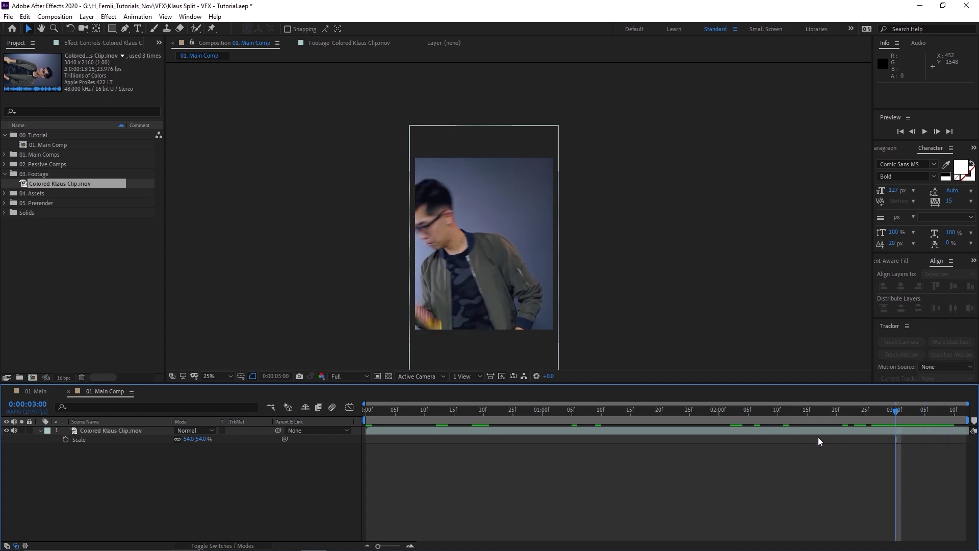
- Check the composition's duration in Composition Settings without changing anything
key("ctrl+k")
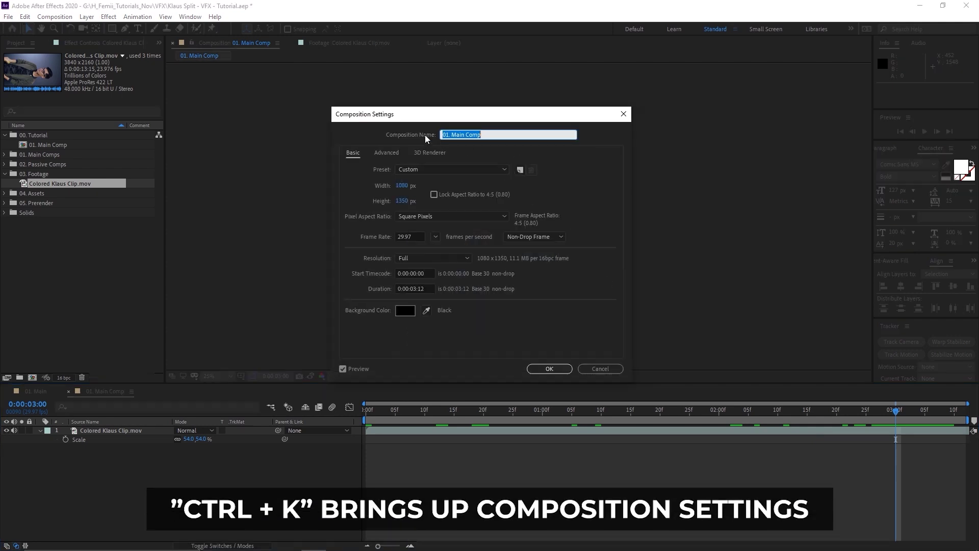
left_click(416, 289)
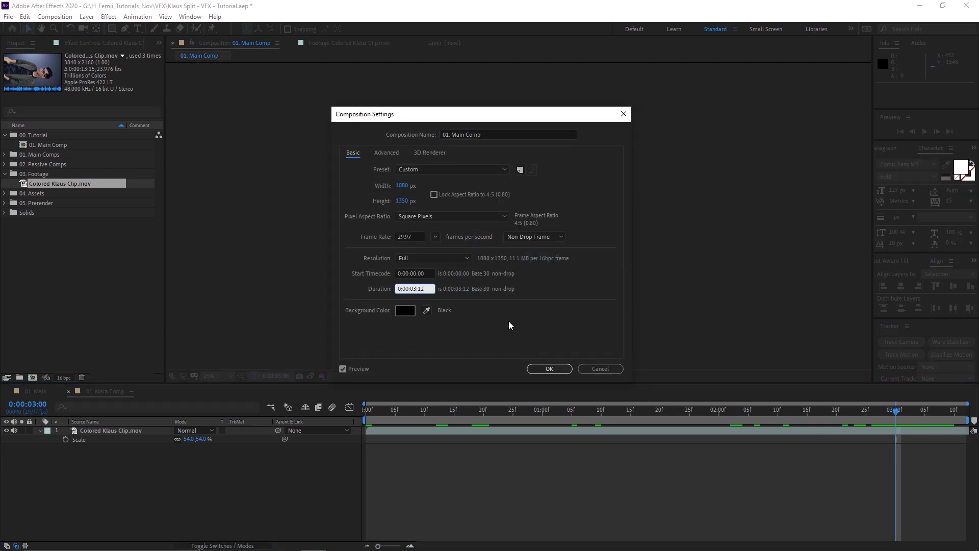
key("Return")
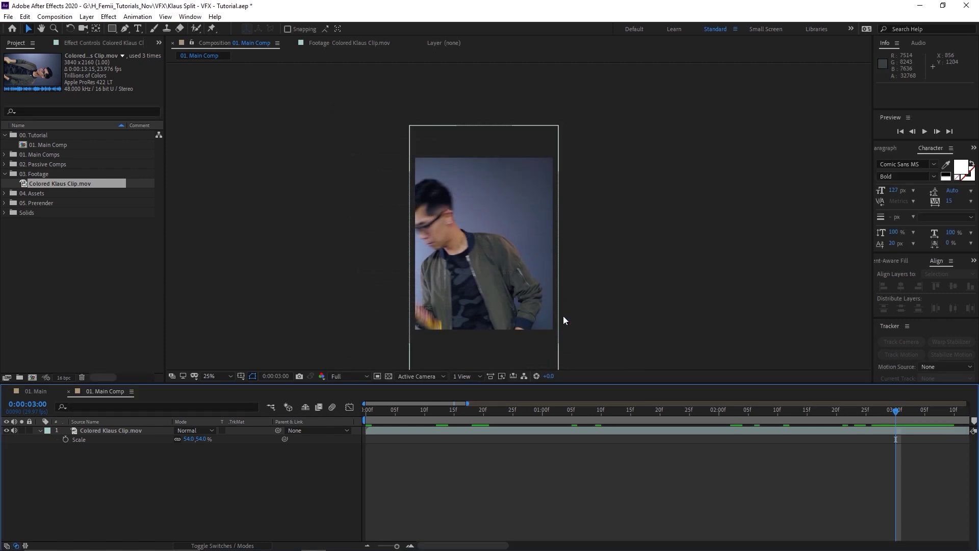
- Split the Klaus clip layer at 0:00:10:12 and select the earlier part, layer 2
left_click_drag(526, 418, 684, 418)
scroll(652, 433, "up", 5)
left_click(706, 413)
left_click(712, 431)
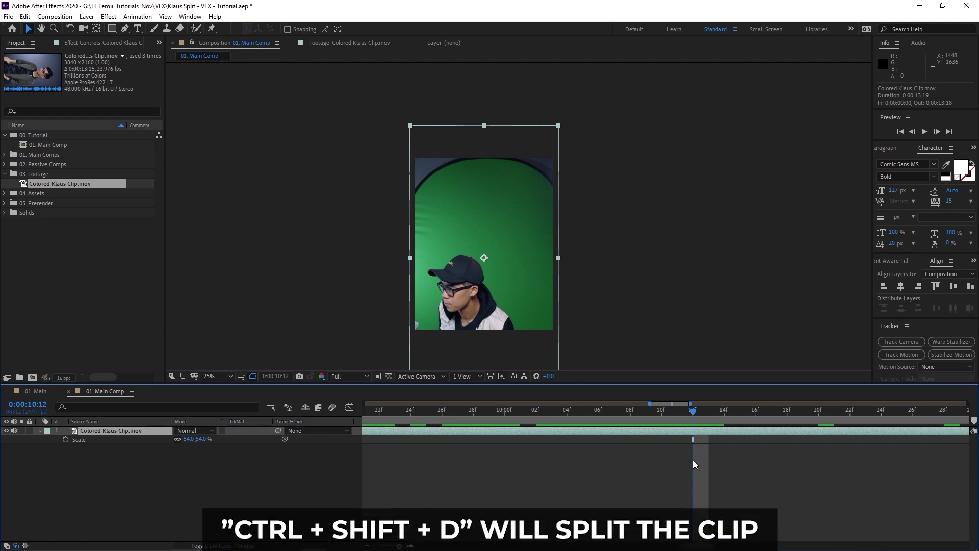
key("ctrl+shift+d")
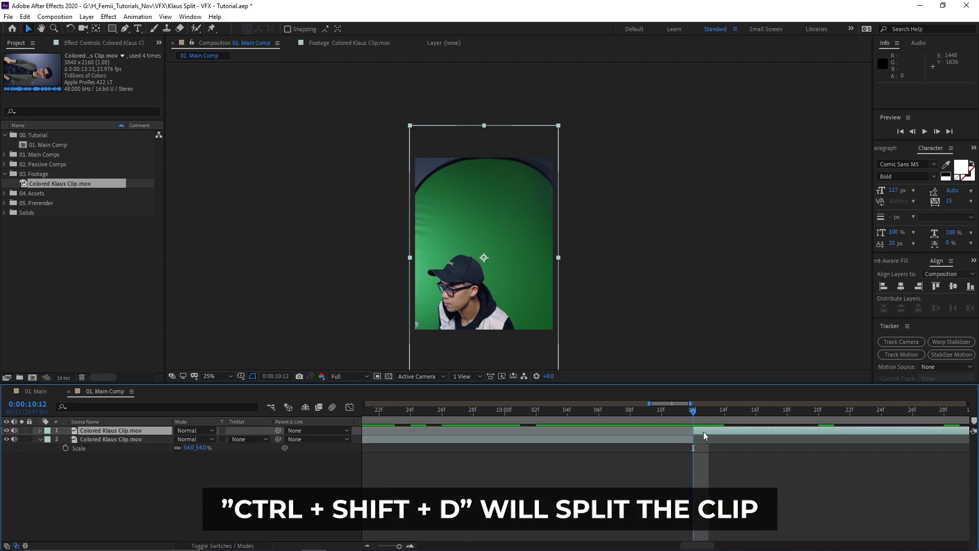
scroll(704, 441, "down", 3)
left_click(717, 472)
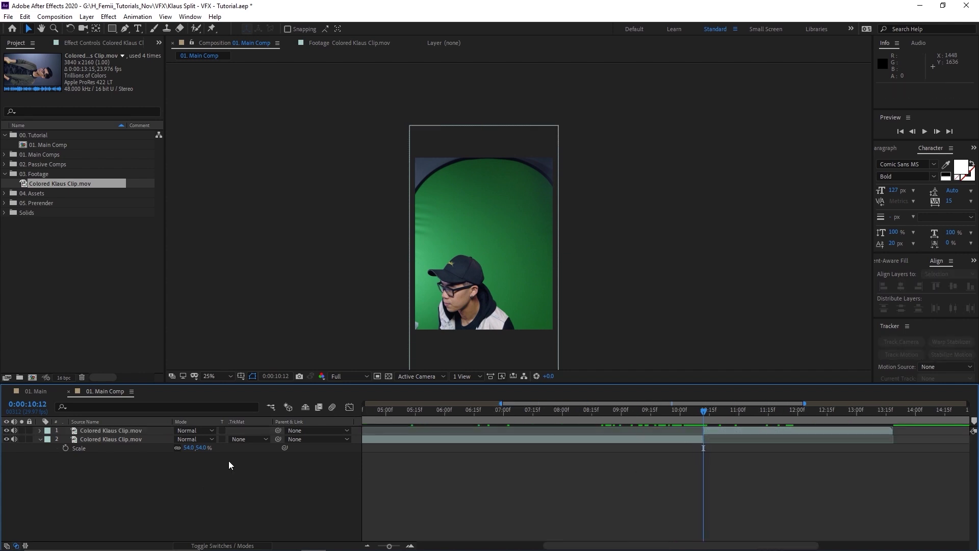
left_click(134, 440)
left_click(439, 415)
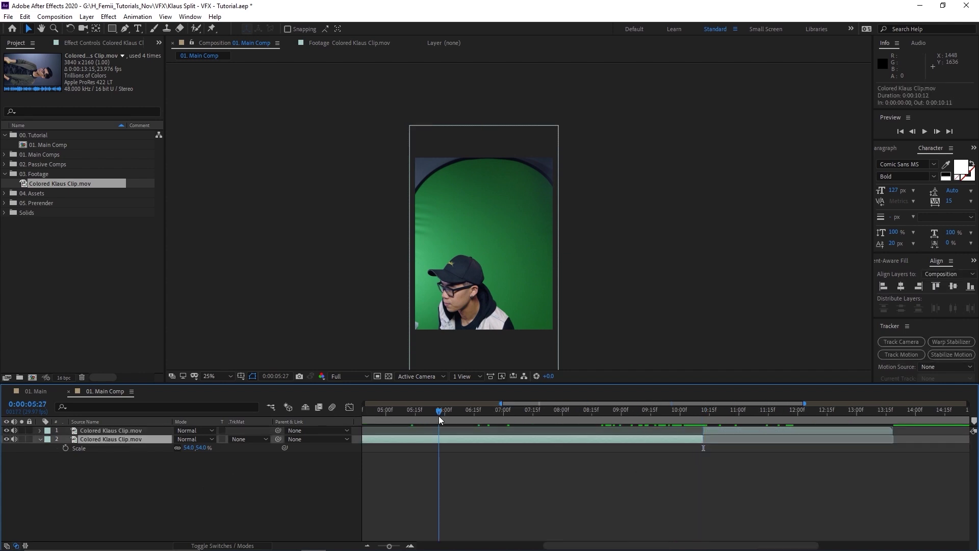
- Rename layer 2 to 'Normal Me' and layer 1 to 'Spirit Me'
right_click(114, 436)
left_click(143, 433)
type("Norma")
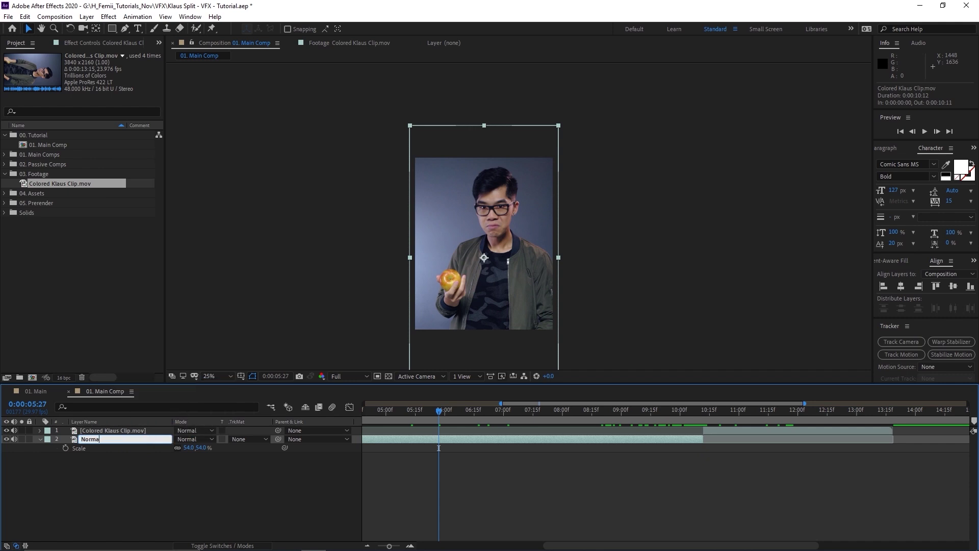
type("l Me")
key("Return")
left_click(142, 432)
right_click(143, 432)
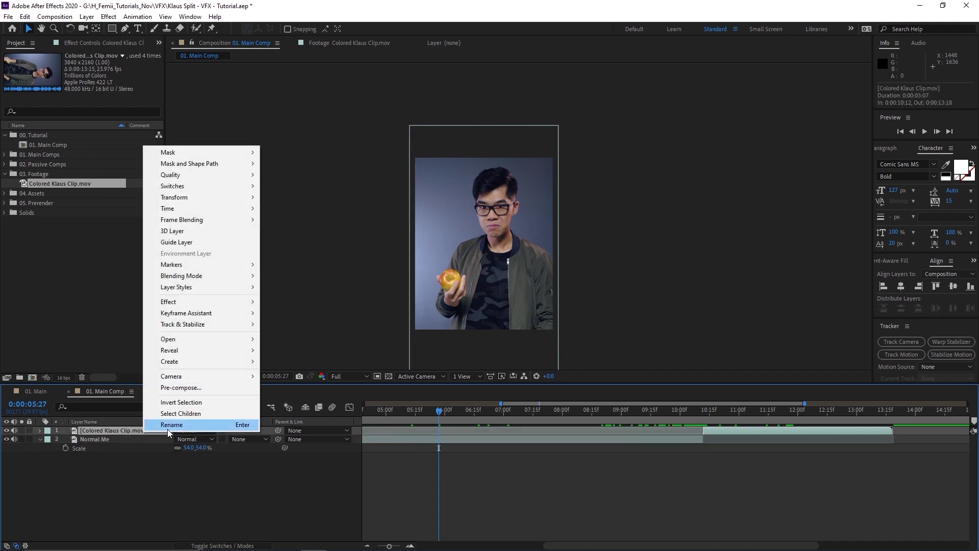
left_click(168, 427)
type("Spirit Me")
key("Return")
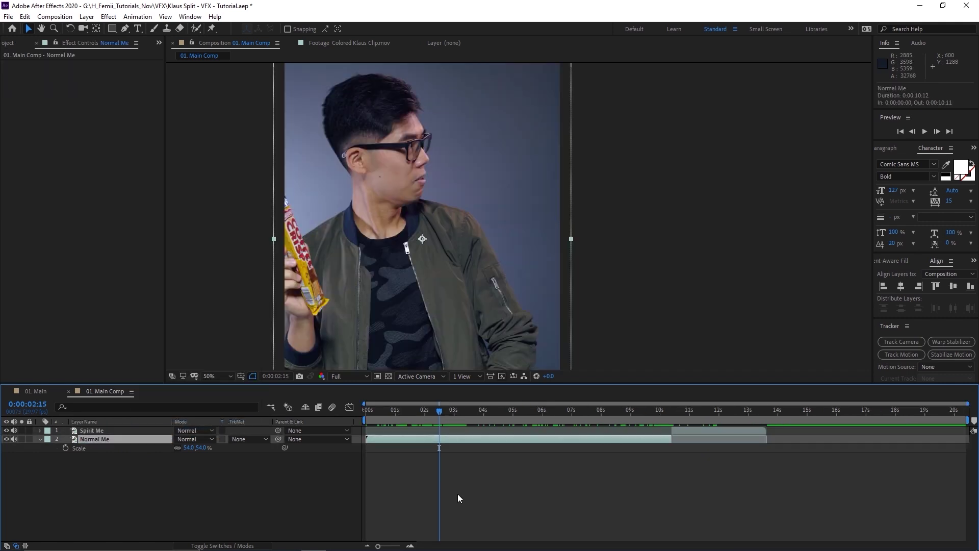
- Scrub to frame 0:00:02:19 and begin pre-composing the Normal Me layer
left_click_drag(439, 412, 439, 413)
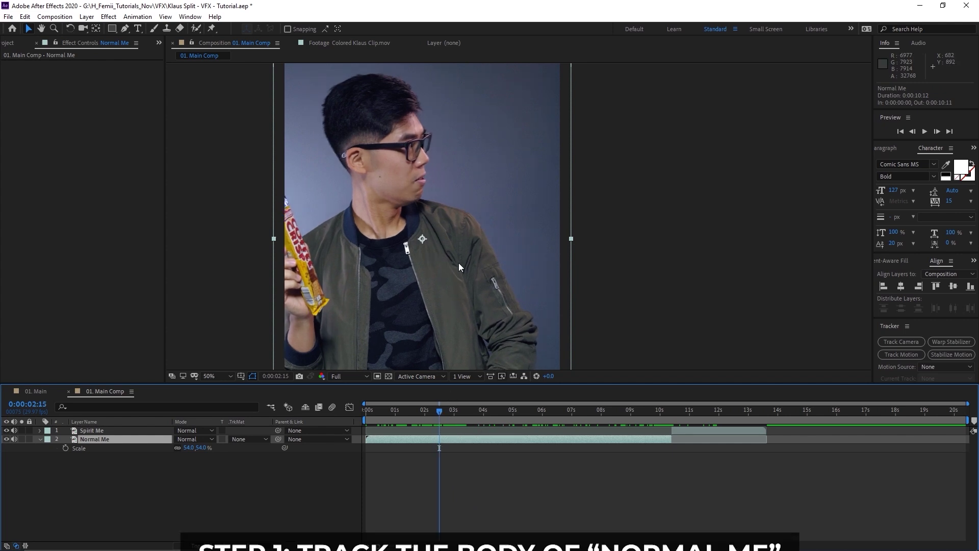
mouse_move(435, 412)
left_mouse_down()
mouse_move(458, 417)
mouse_move(427, 418)
mouse_move(445, 413)
left_mouse_up()
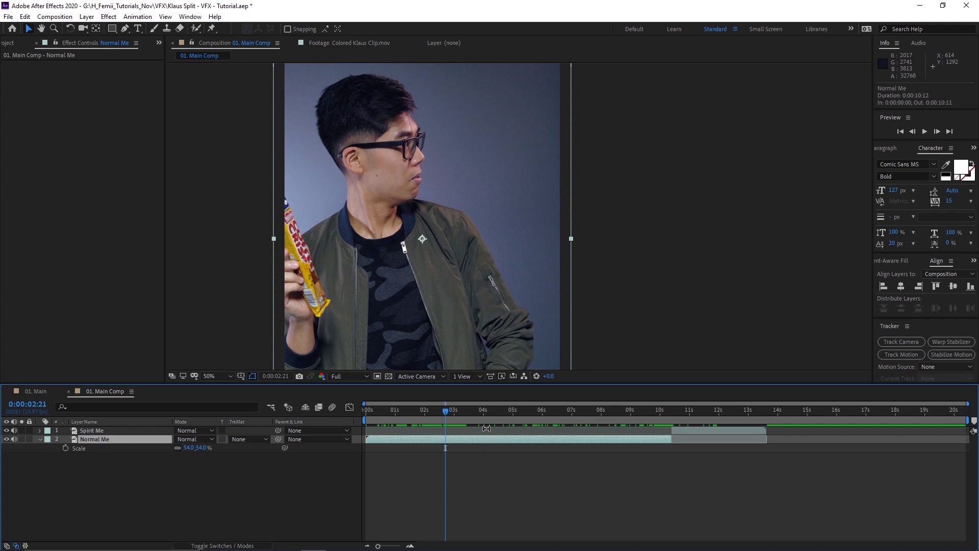
left_click_drag(445, 412, 442, 413)
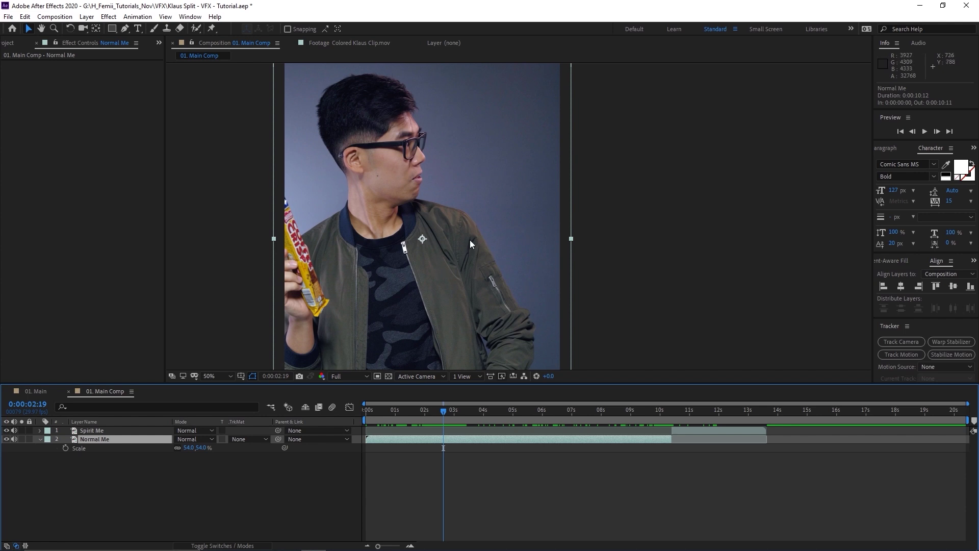
scroll(470, 240, "down", 2)
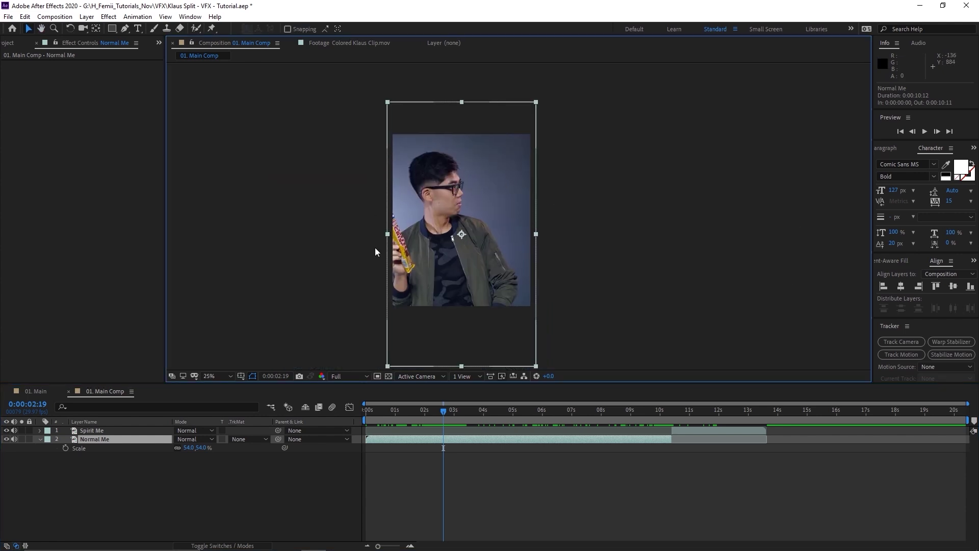
scroll(449, 203, "up", 2)
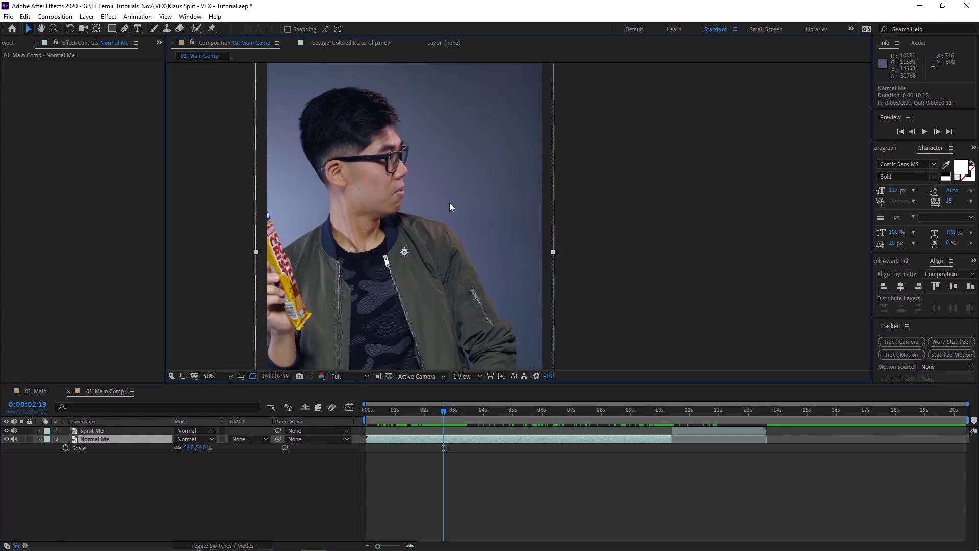
left_click(437, 440)
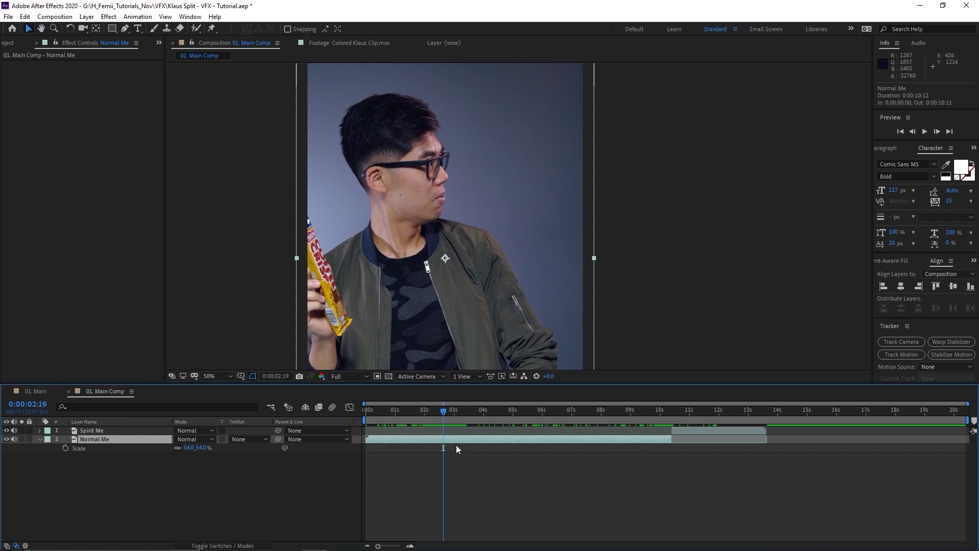
key("ctrl+shift+c")
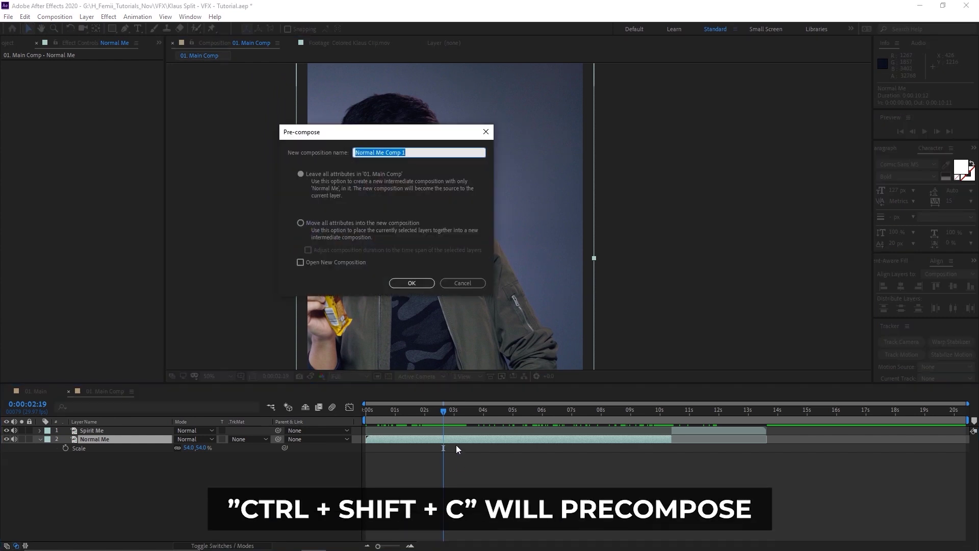
- Pre-compose Normal Me as 'Normal Me Comp', moving all attributes into the new comp
type("Normal Me")
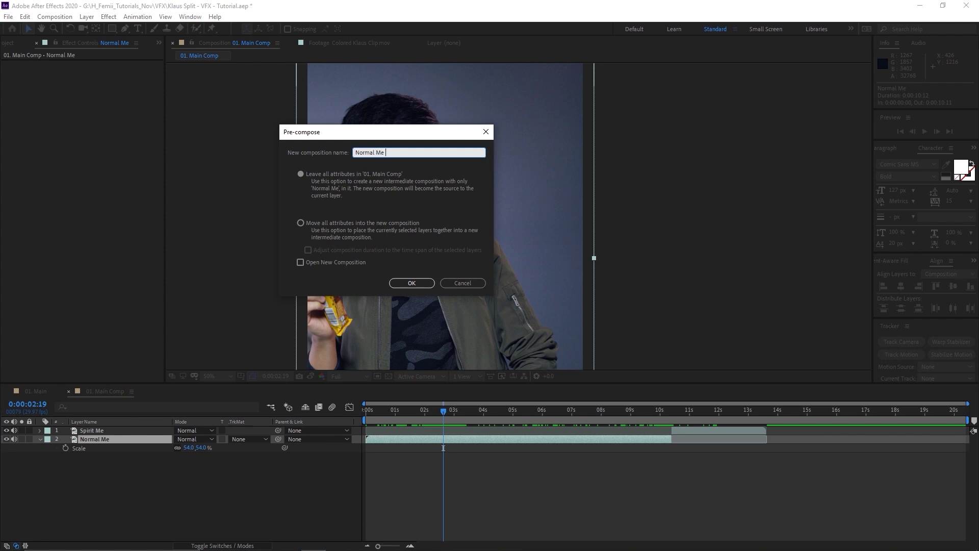
type(" Comp")
left_click(340, 225)
left_click(424, 284)
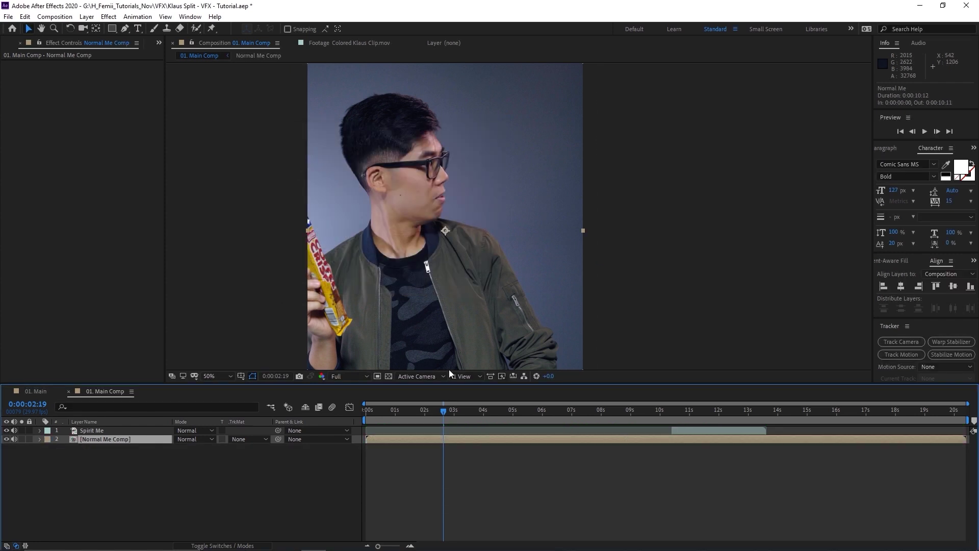
left_click_drag(473, 311, 498, 298)
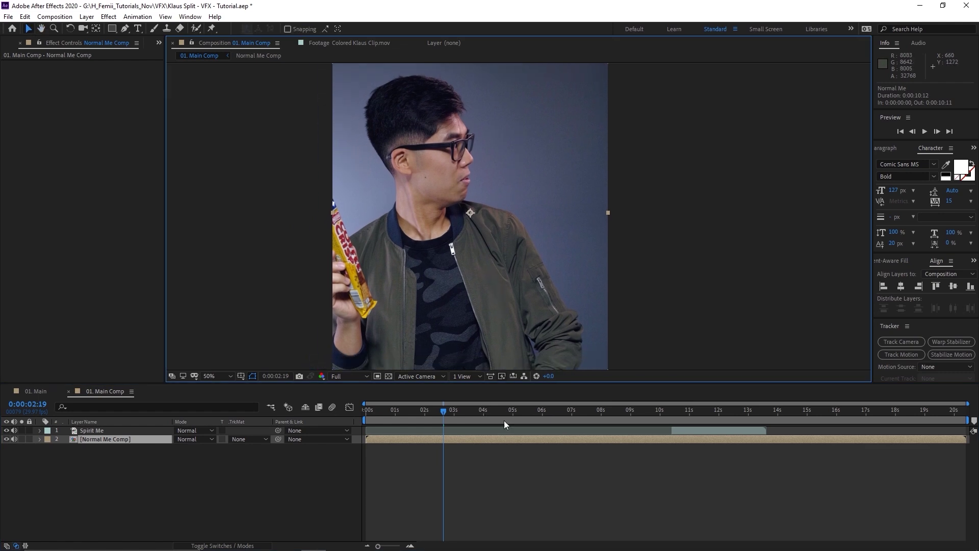
- Apply the Mocha AE effect to Normal Me Comp and launch the Mocha plugin
left_click(501, 442)
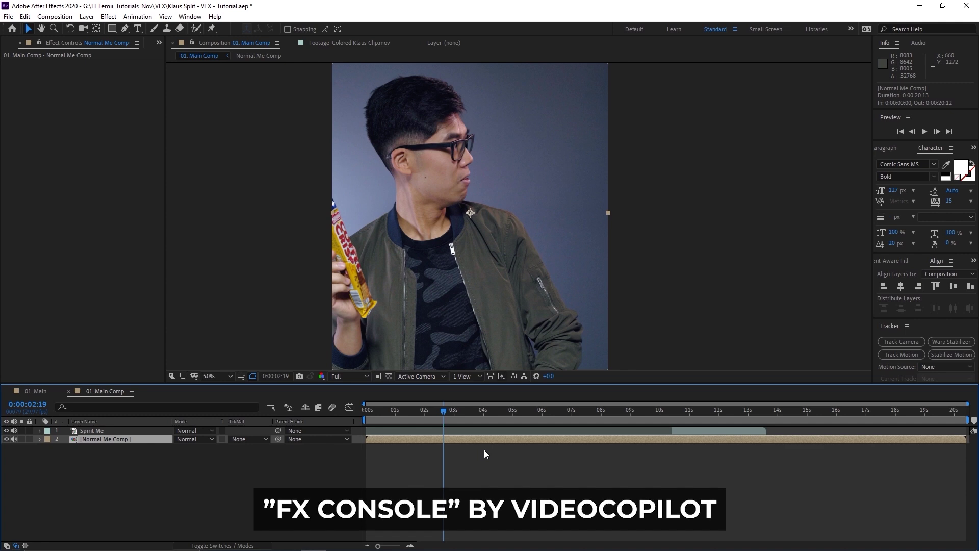
key("ctrl+space")
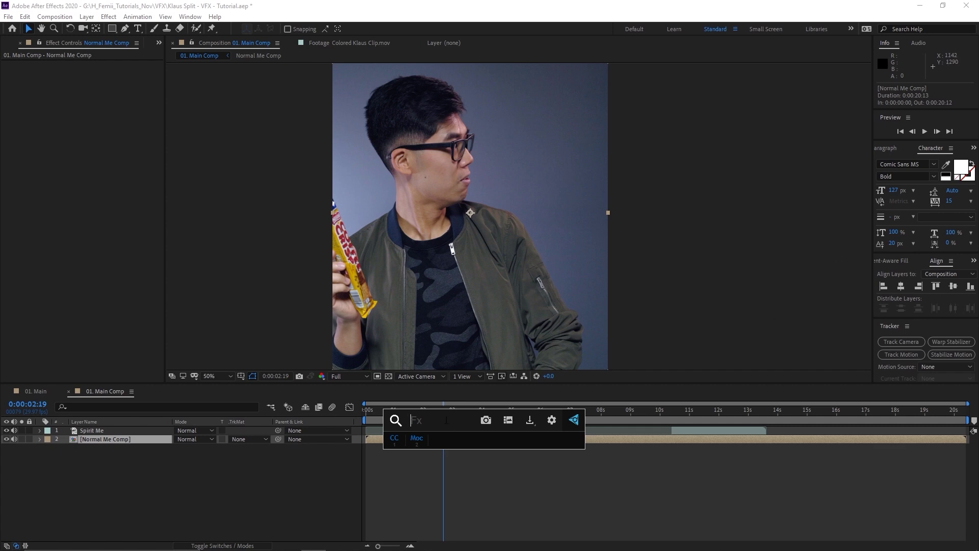
type("moch")
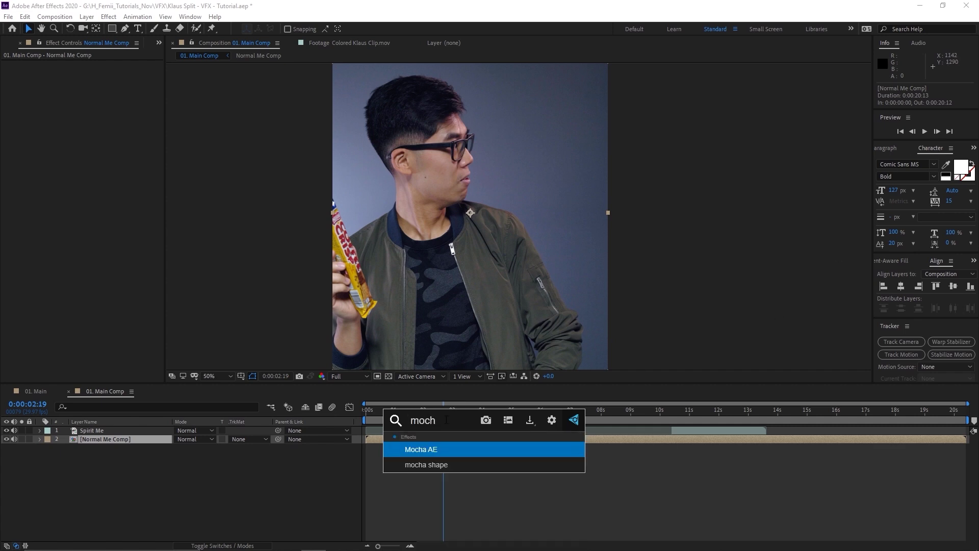
left_click(448, 449)
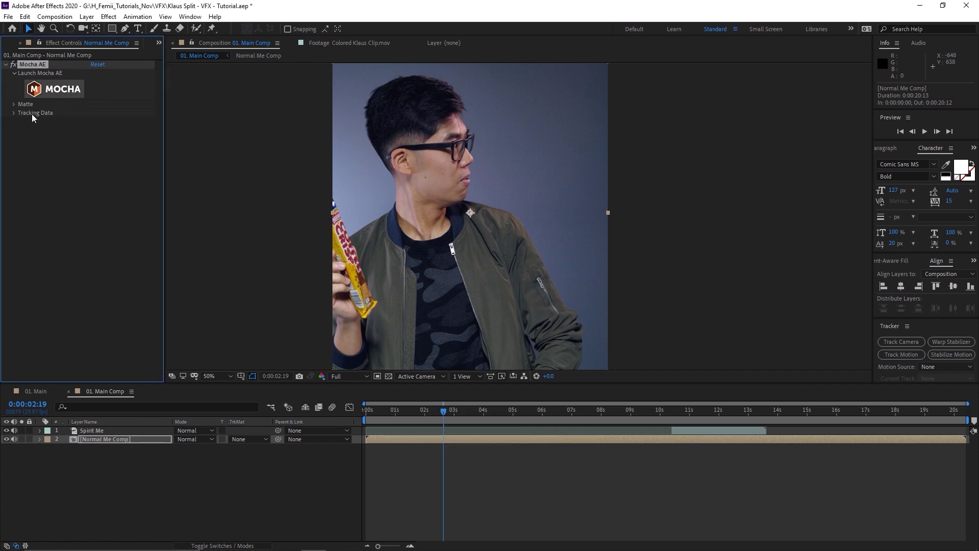
left_click(66, 93)
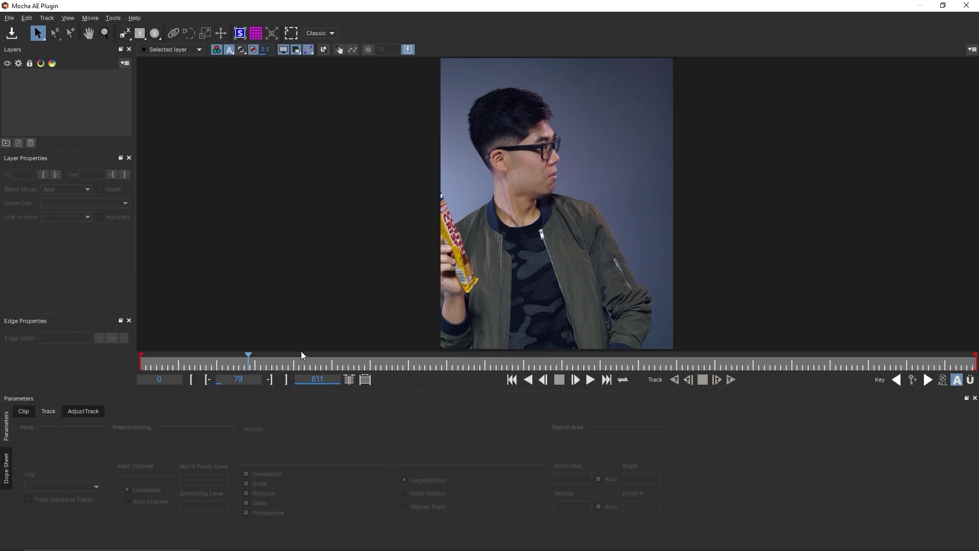
- Go to frame 53 and pan the footage view onto the man's torso
left_click_drag(245, 366, 215, 381)
key("x")
left_click_drag(610, 223, 455, 227)
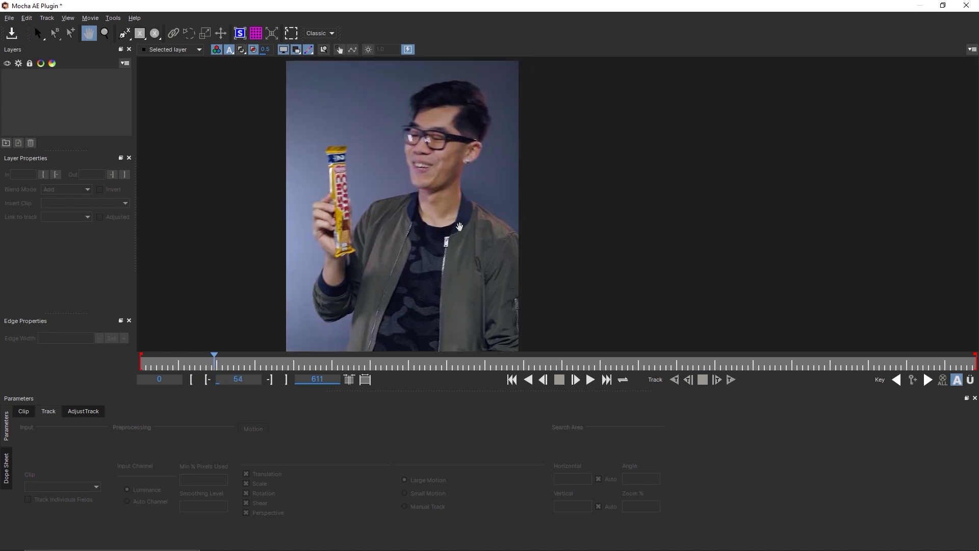
left_click_drag(214, 363, 213, 363)
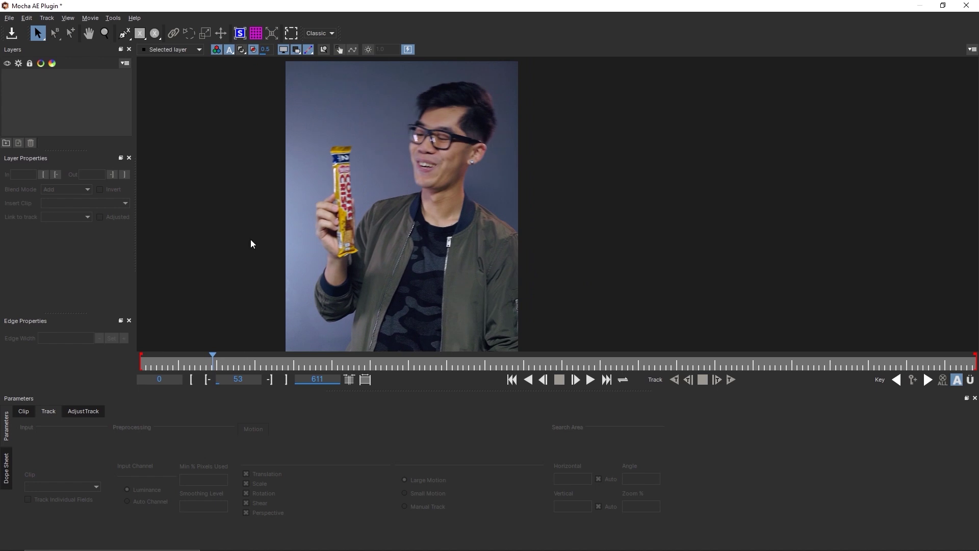
- Draw a closed X-spline around the neck and jacket front, then track it forward
left_click(124, 33)
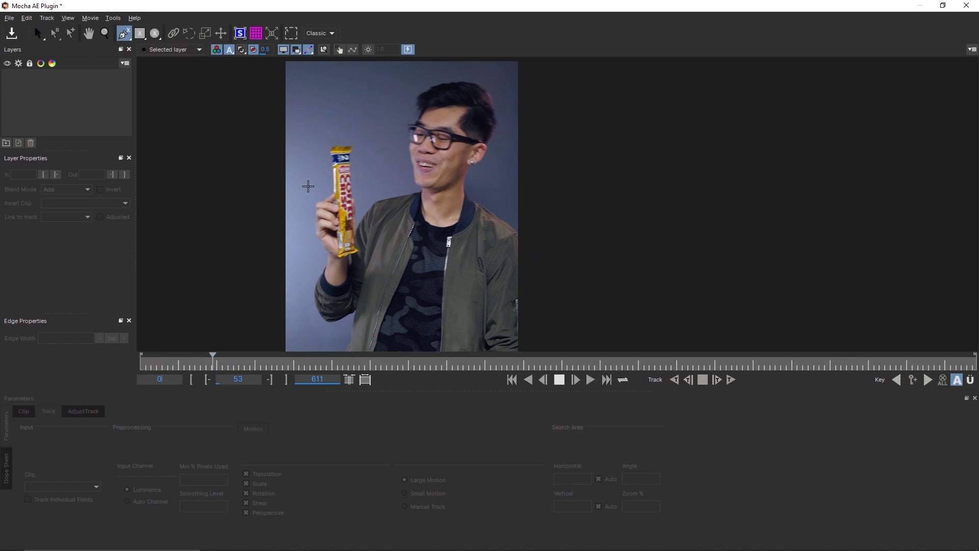
left_click(461, 182)
left_click(461, 201)
left_click(432, 252)
left_click(412, 320)
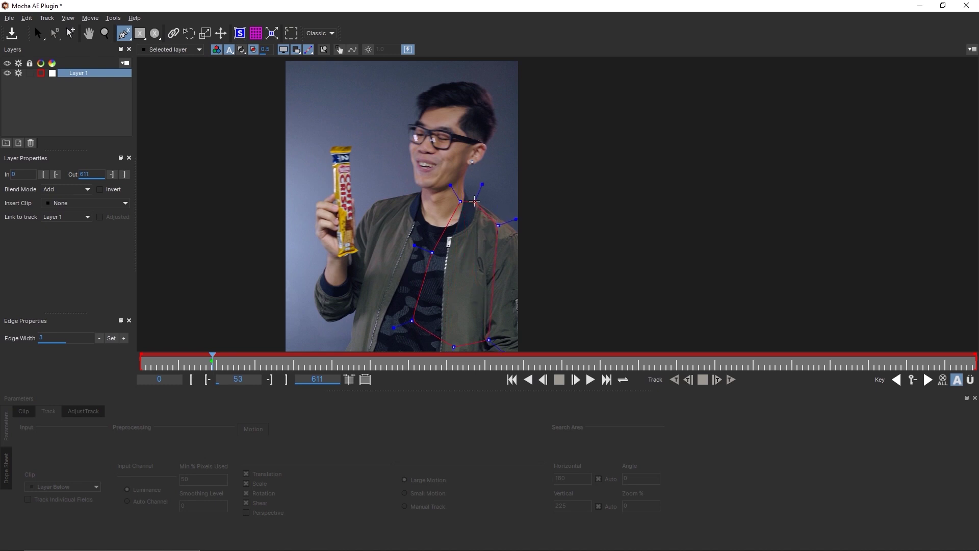
right_click(456, 201)
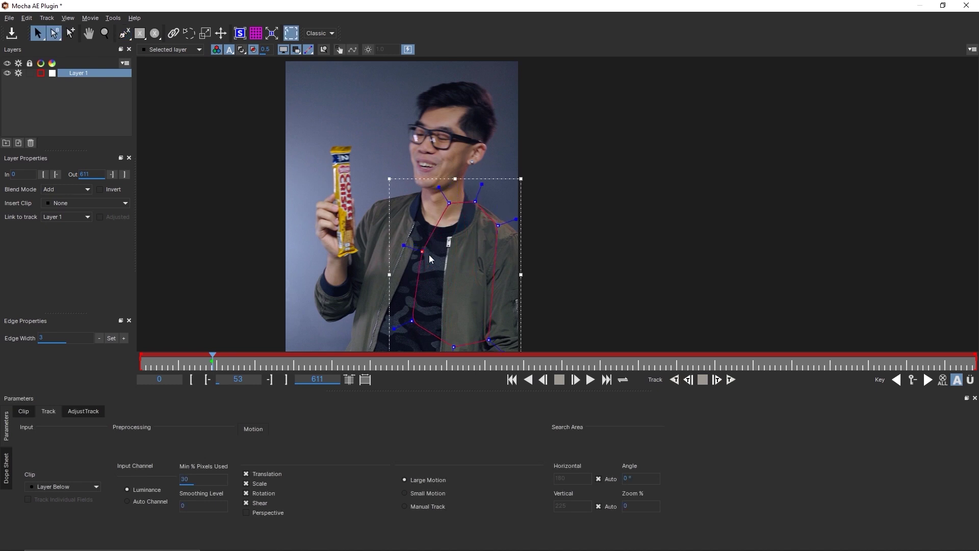
left_click(731, 380)
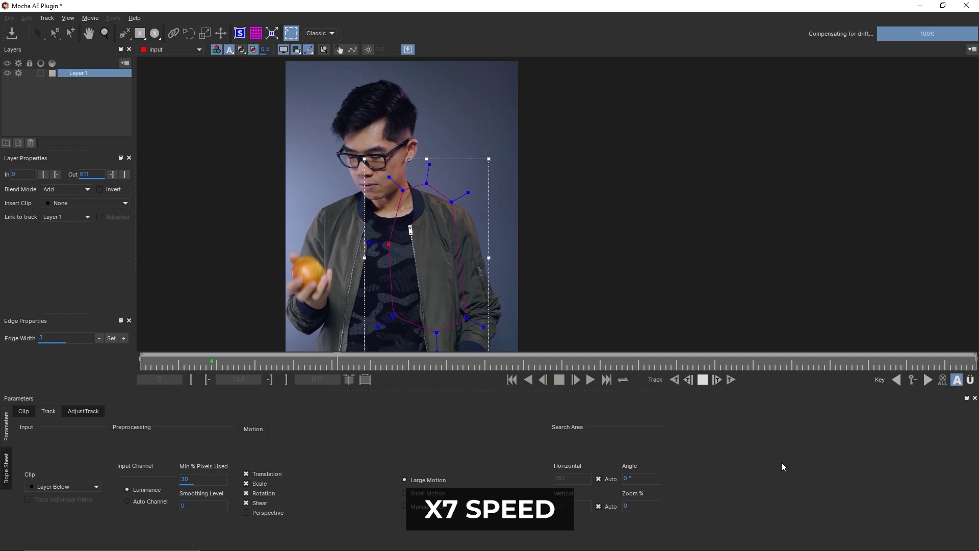
left_click_drag(340, 360, 300, 361)
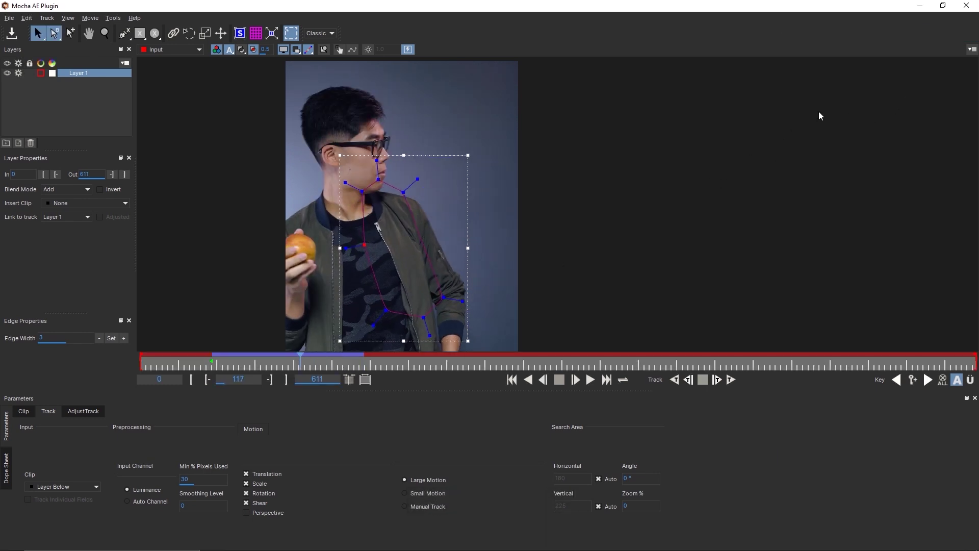
- Close Mocha and add a null object named 'Track' at the top of the timeline
left_click(965, 5)
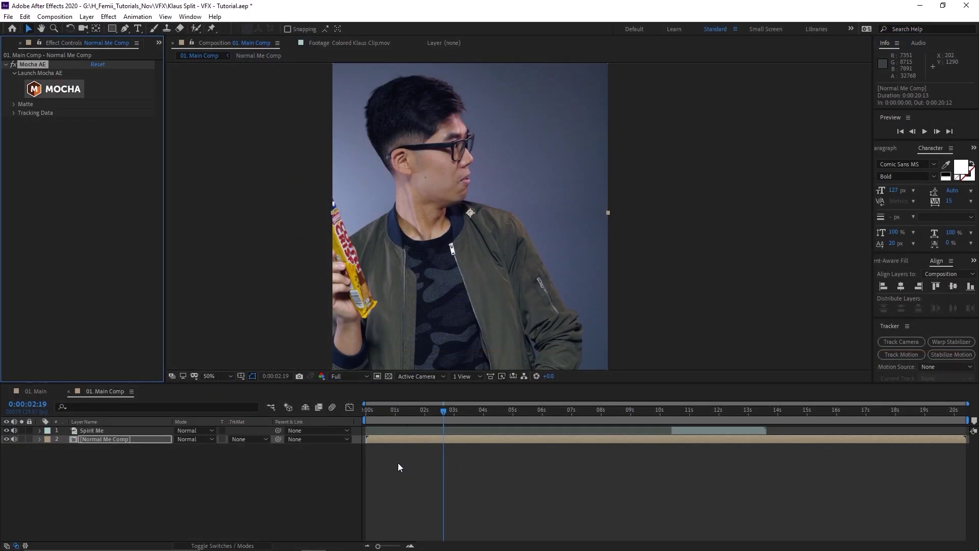
left_click(240, 460)
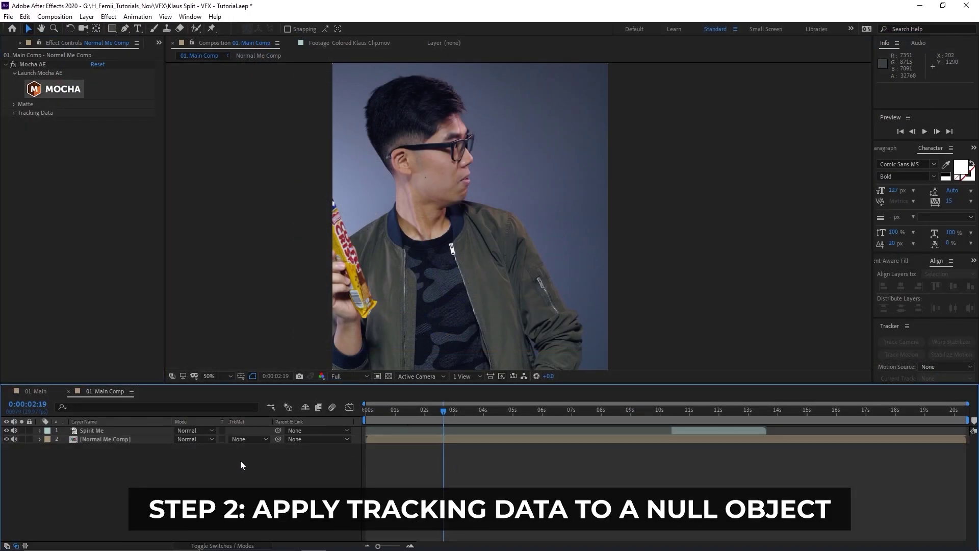
right_click(240, 461)
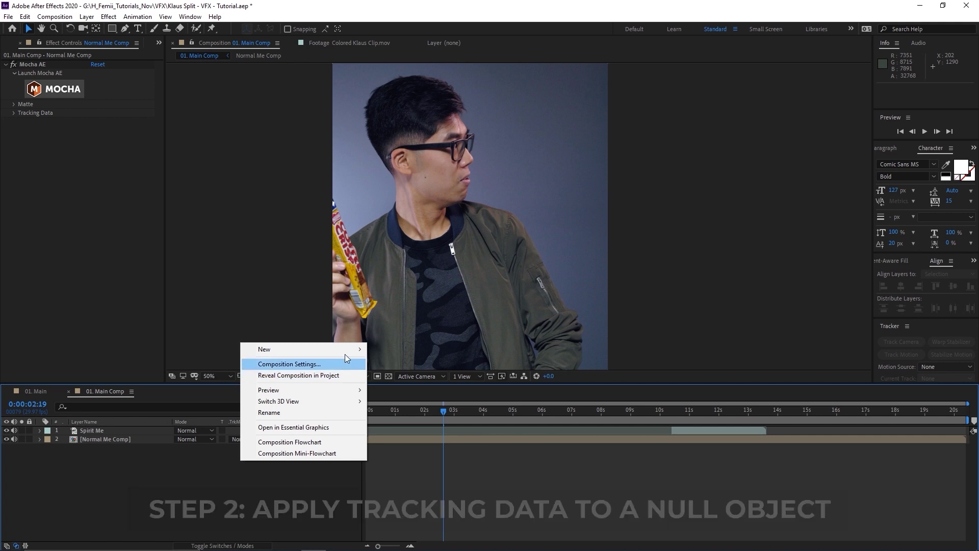
mouse_move(344, 353)
left_click(396, 408)
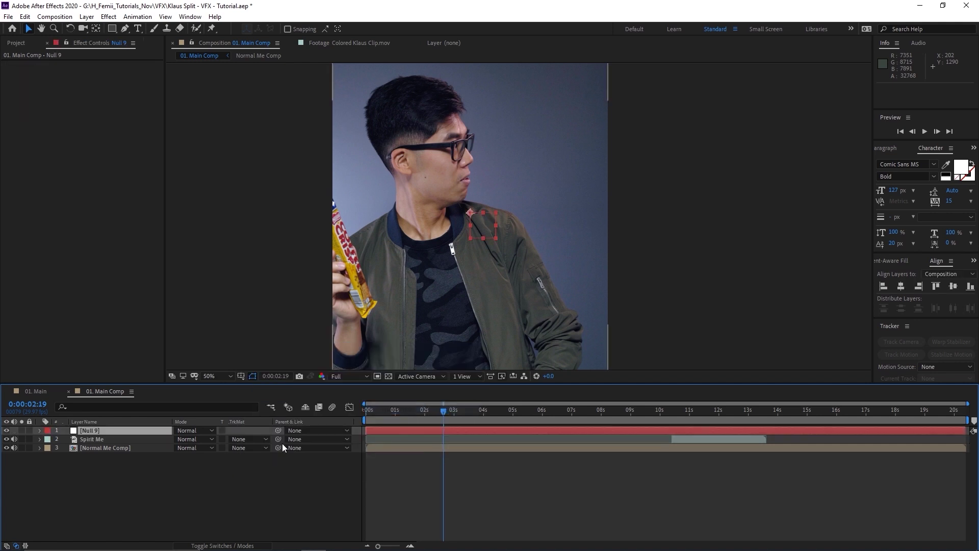
right_click(131, 433)
left_click(146, 429)
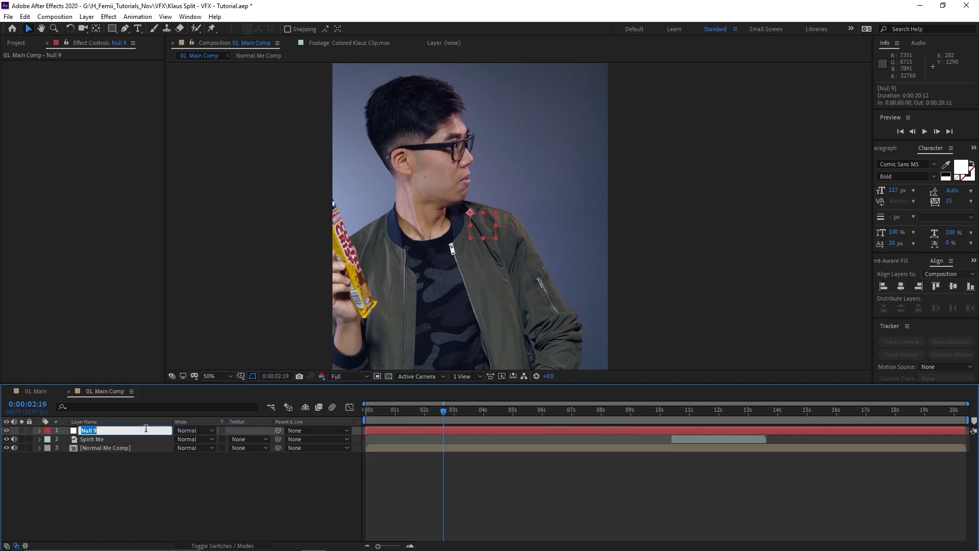
type("Track")
key("Return")
- Check Normal Me Comp's Mocha settings, then select the Track null
left_click(419, 448)
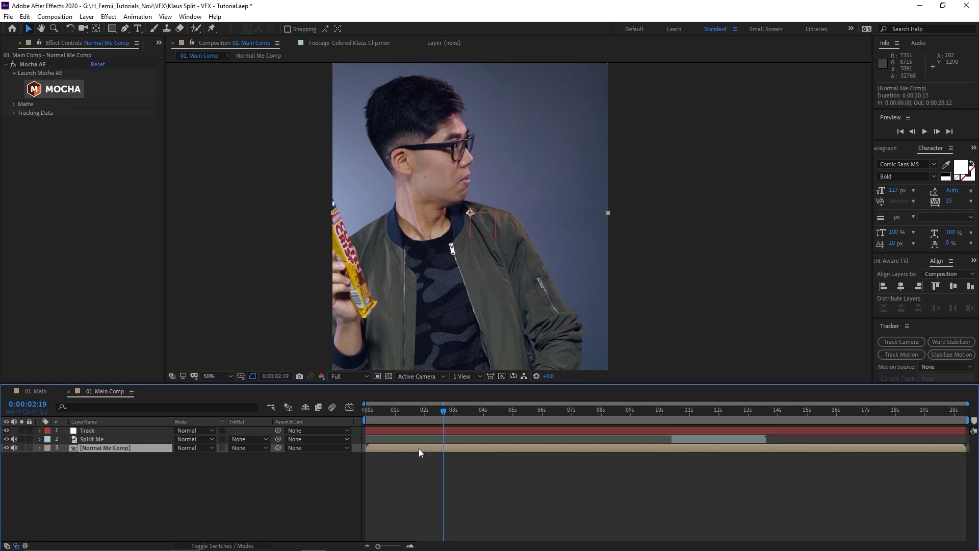
mouse_move(420, 549)
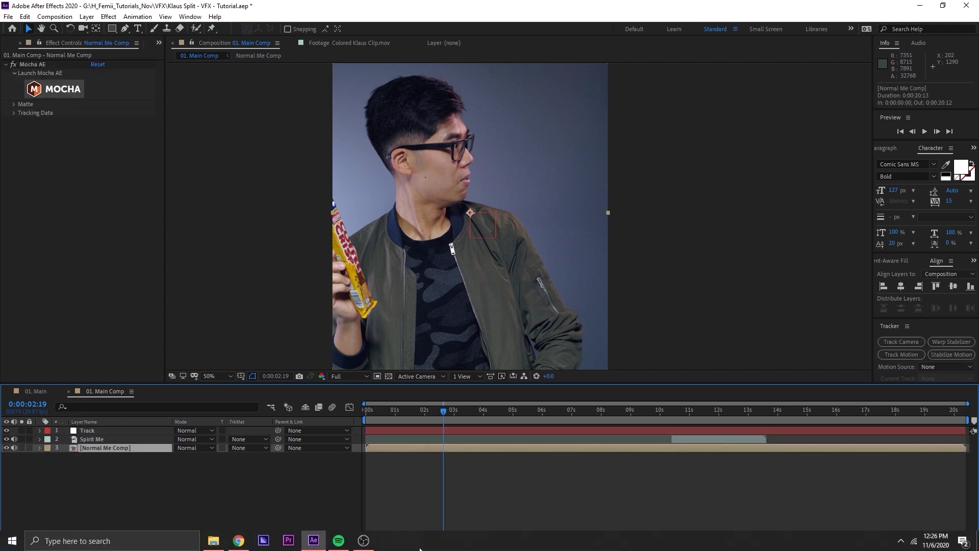
left_click(94, 430)
- Export Mocha's Layer 1 track data as Transform onto the '1. Track' null layer
left_click(103, 448)
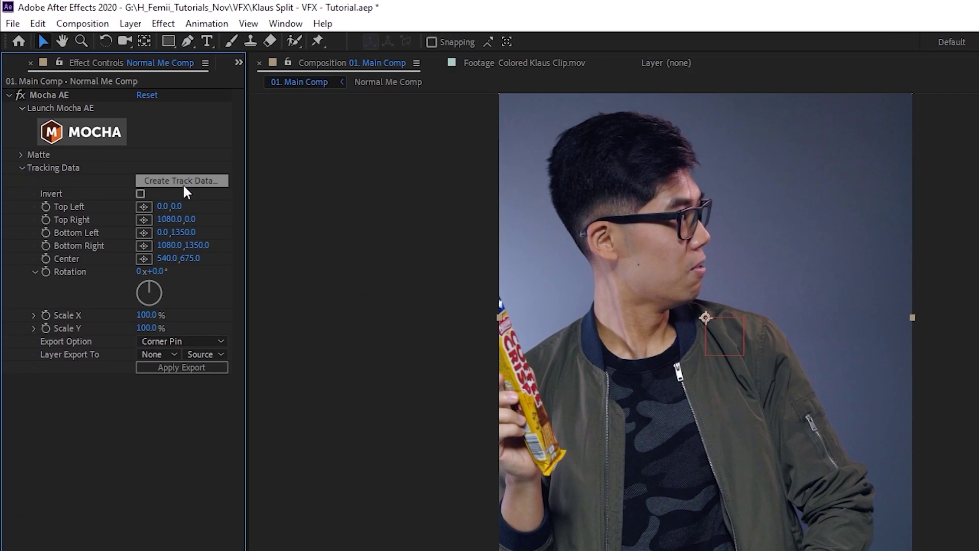
left_click(122, 125)
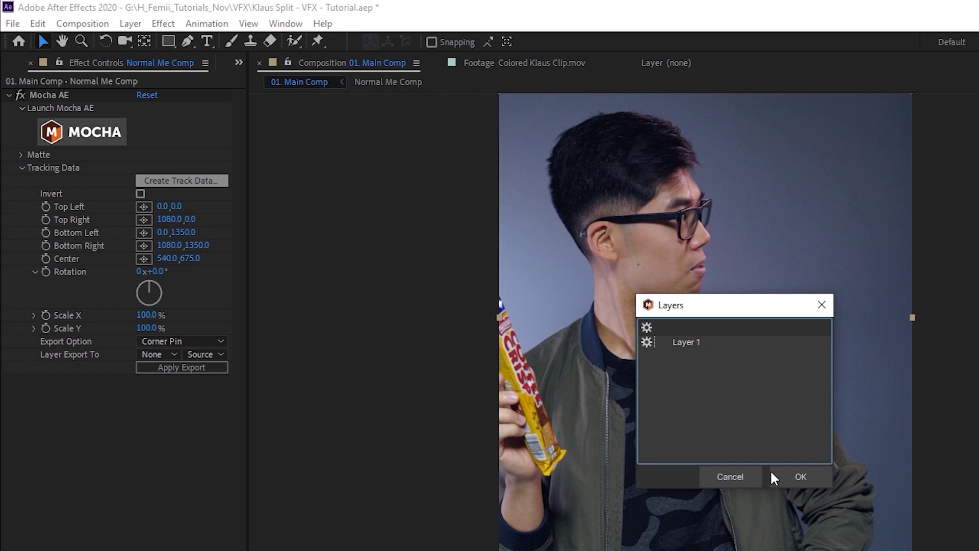
left_click(799, 476)
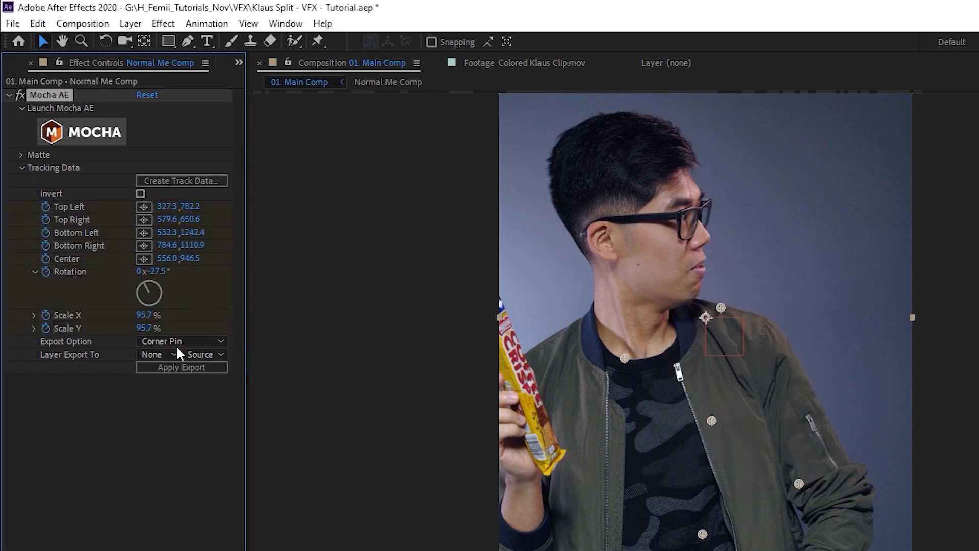
left_click(155, 341)
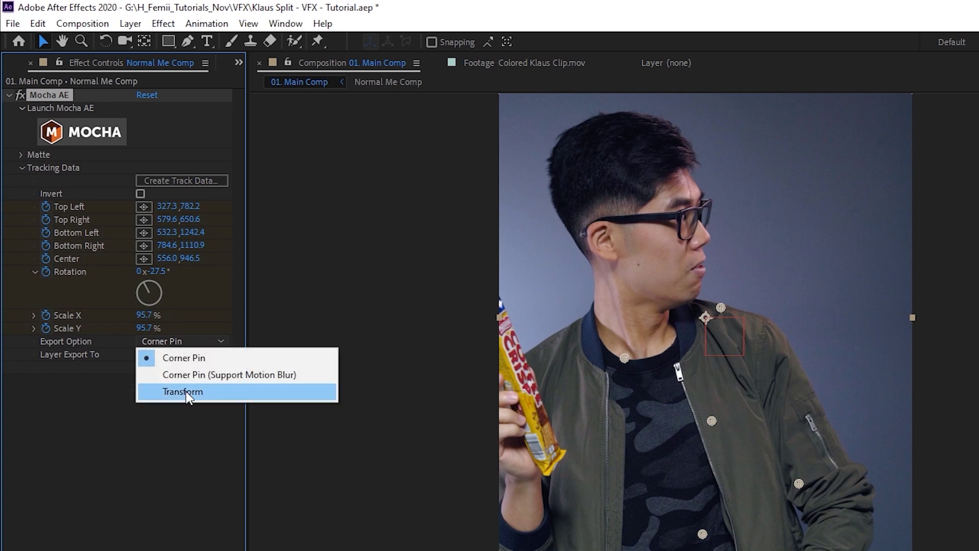
left_click(185, 390)
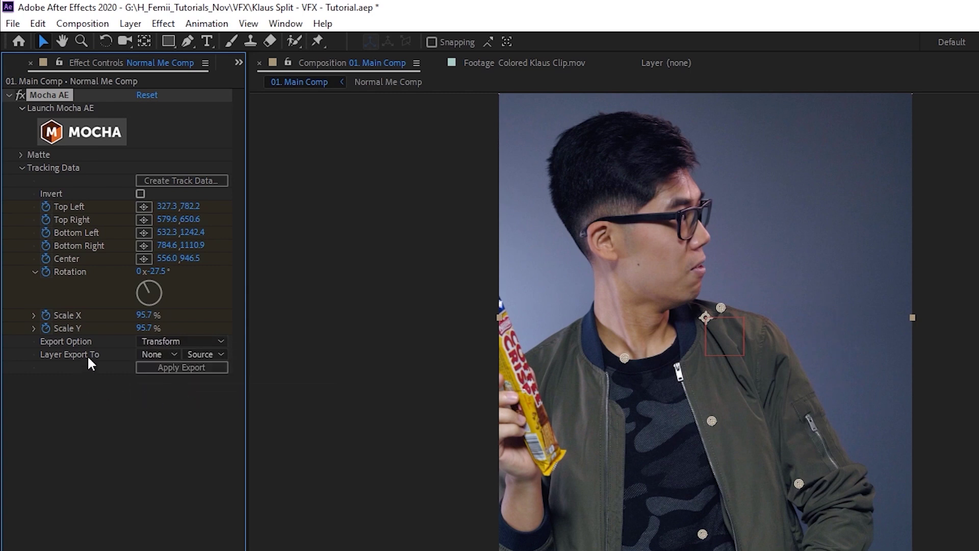
left_click(153, 354)
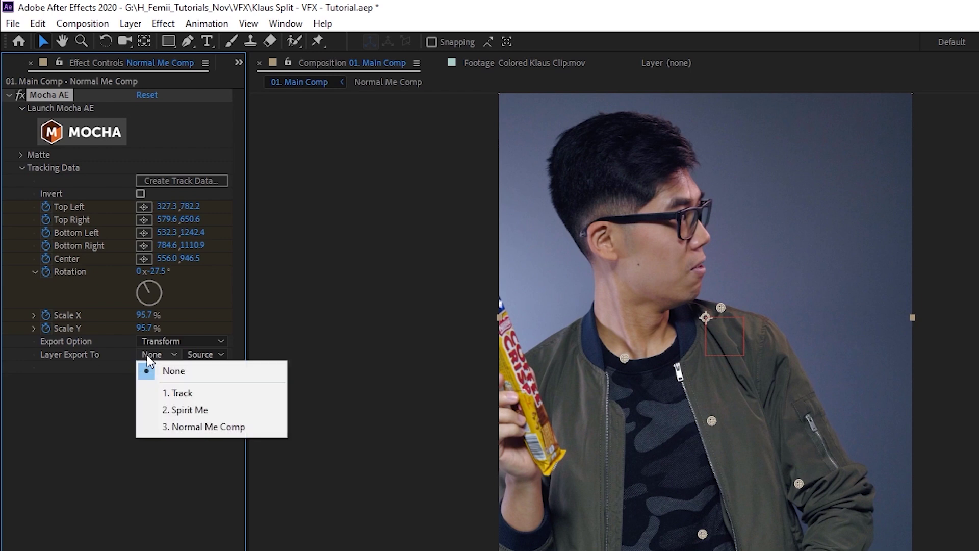
left_click(175, 394)
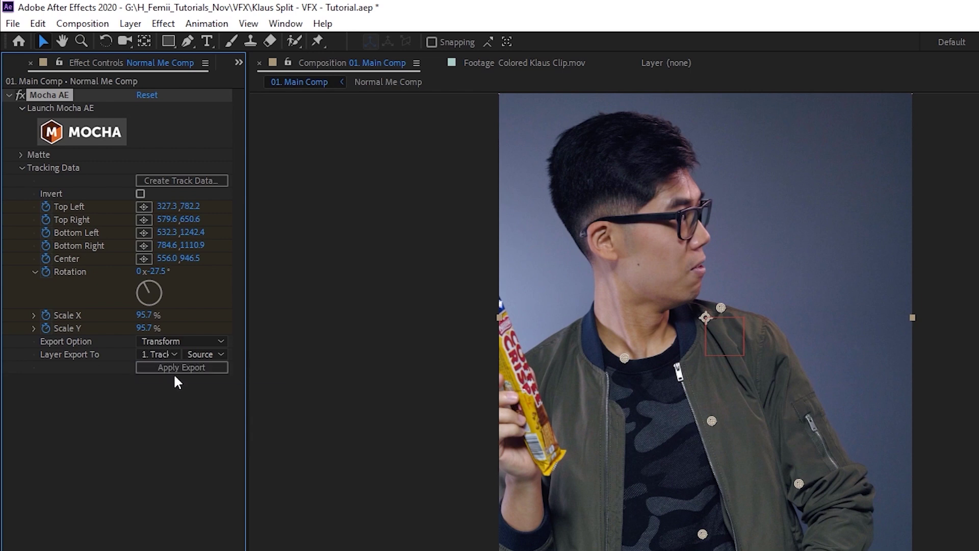
left_click(178, 362)
left_click(174, 367)
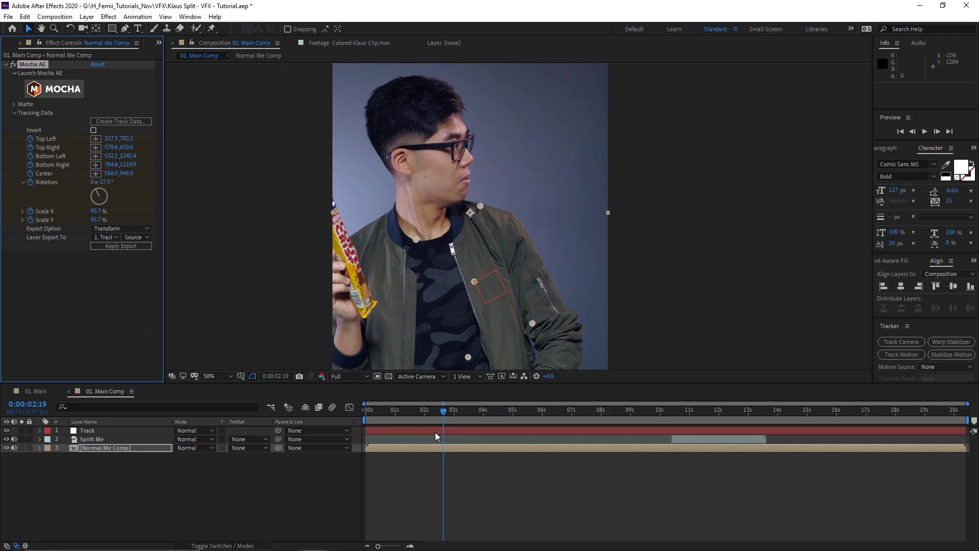
left_click(435, 432)
- Delete the Track null's Scale and Rotation keyframes, keeping only Position animated
left_click_drag(470, 340, 436, 292)
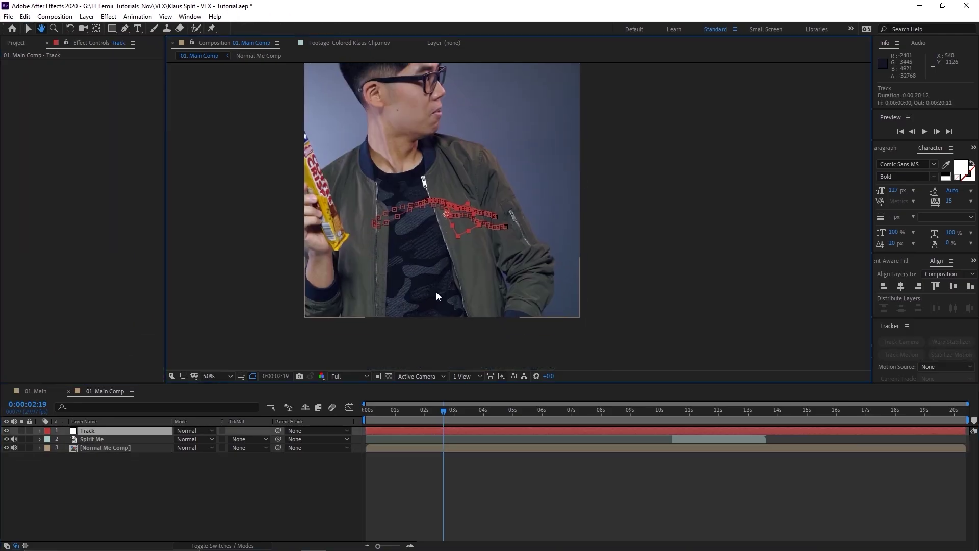
mouse_move(444, 411)
left_mouse_down()
mouse_move(432, 412)
mouse_move(443, 412)
left_mouse_up()
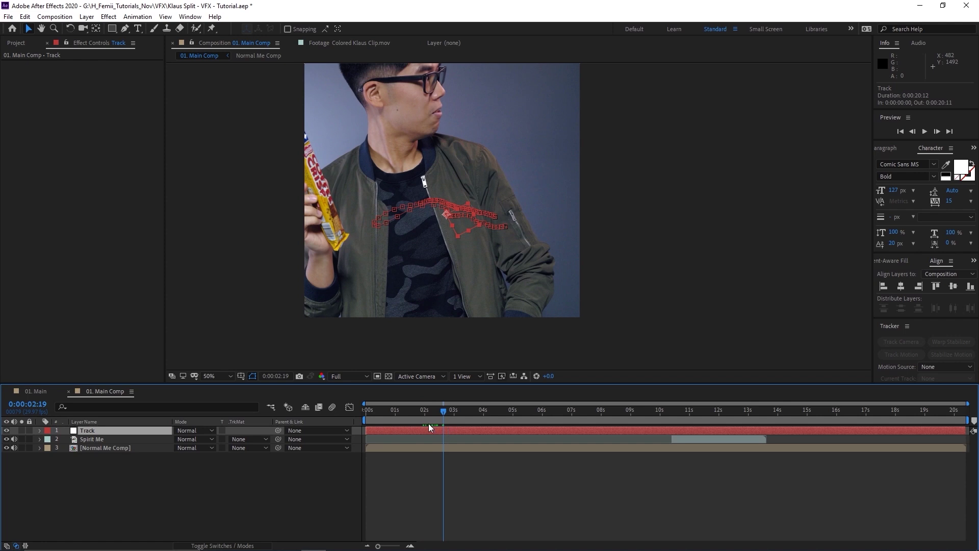
key("u")
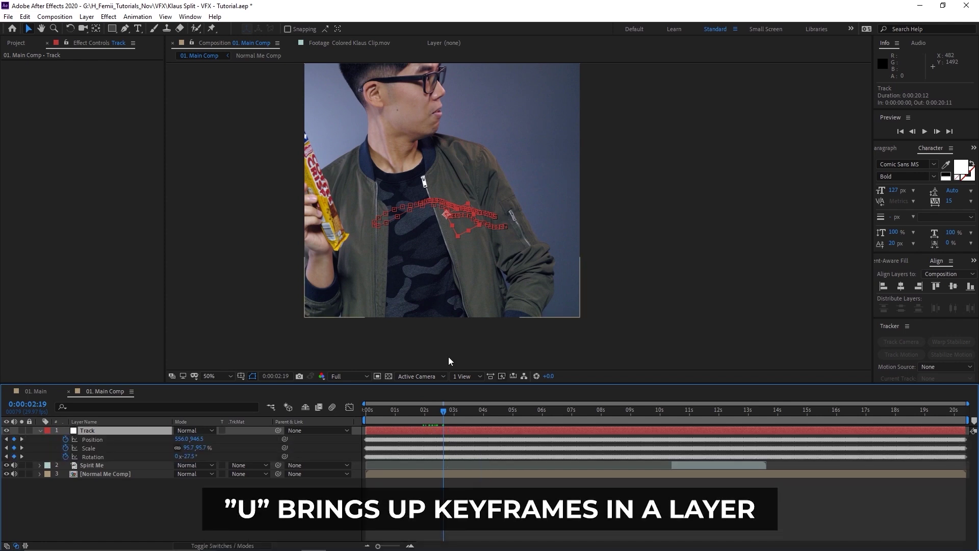
mouse_move(434, 411)
left_mouse_down()
mouse_move(423, 412)
mouse_move(467, 419)
mouse_move(415, 414)
mouse_move(440, 411)
left_mouse_up()
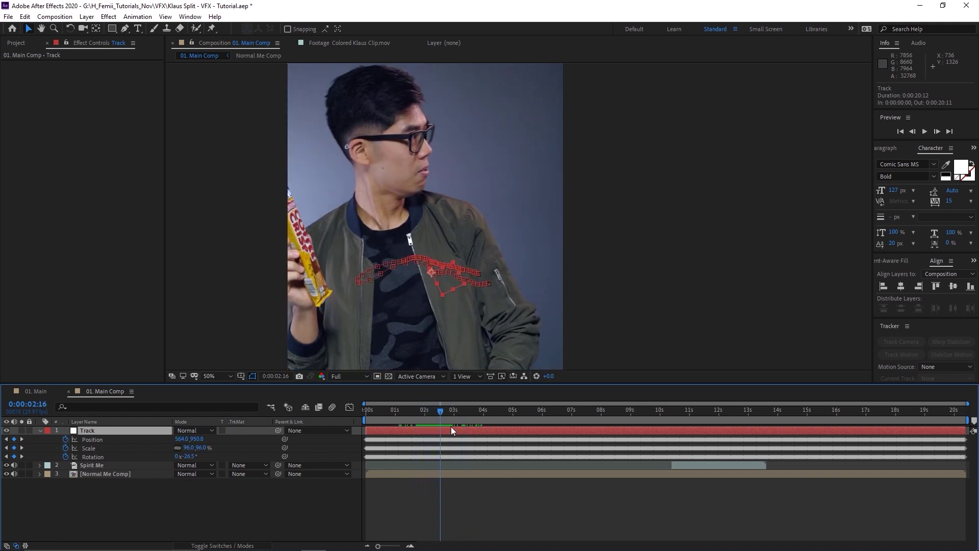
left_click_drag(451, 411, 441, 413)
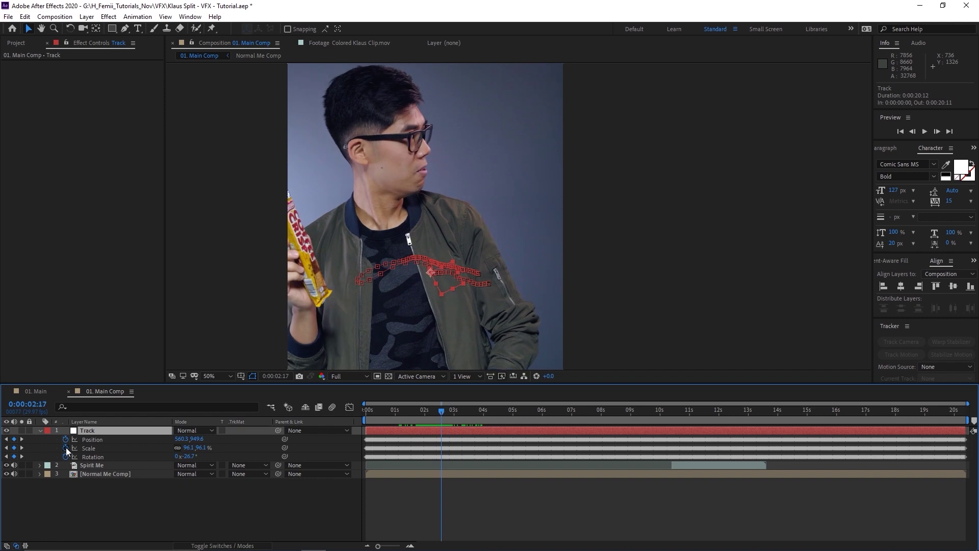
left_click(65, 447)
left_click(67, 457)
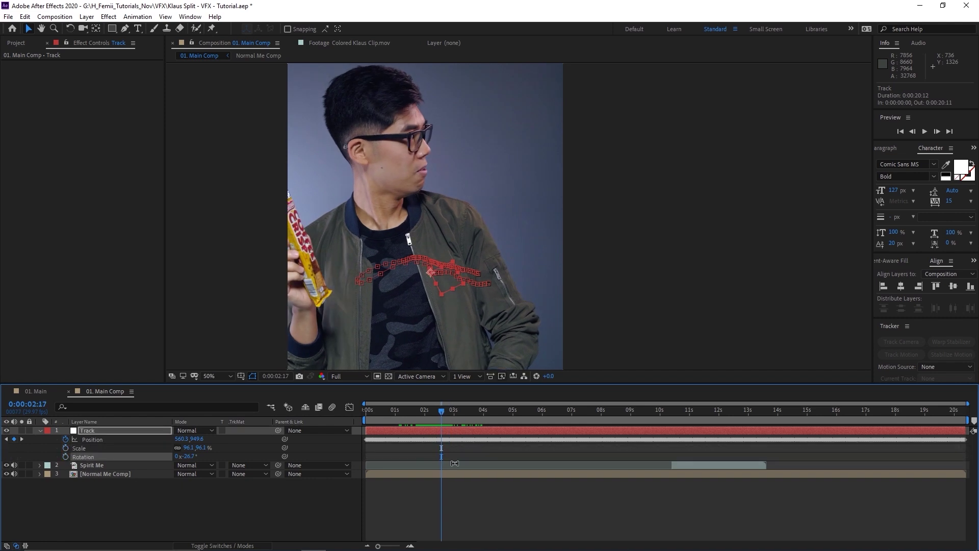
left_click_drag(441, 411, 418, 411)
- Move Spirit Me to the top of the stack, starting at 0:00:01:25
left_click(693, 465)
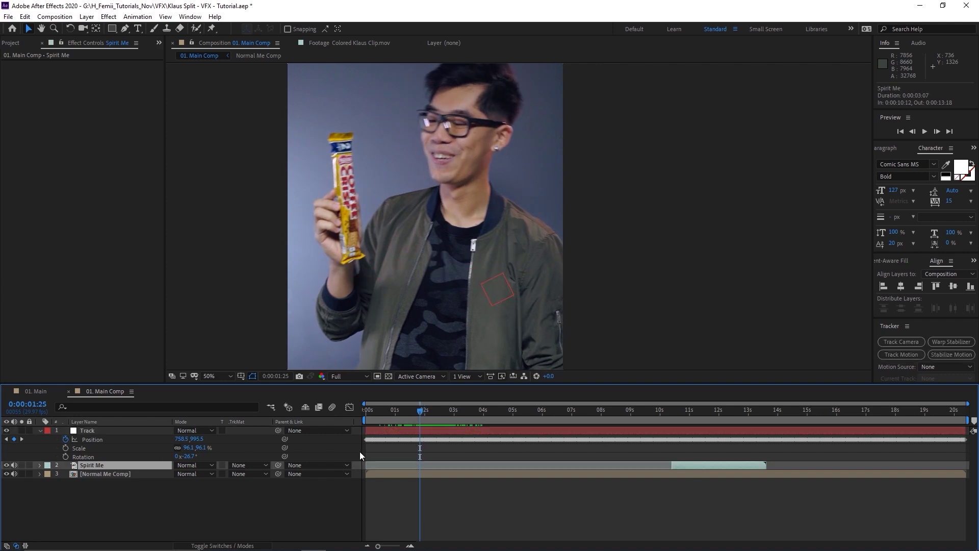
left_click_drag(96, 468, 97, 429)
left_click_drag(704, 429, 451, 428)
key("Page_Down")
scroll(430, 283, "down", 2)
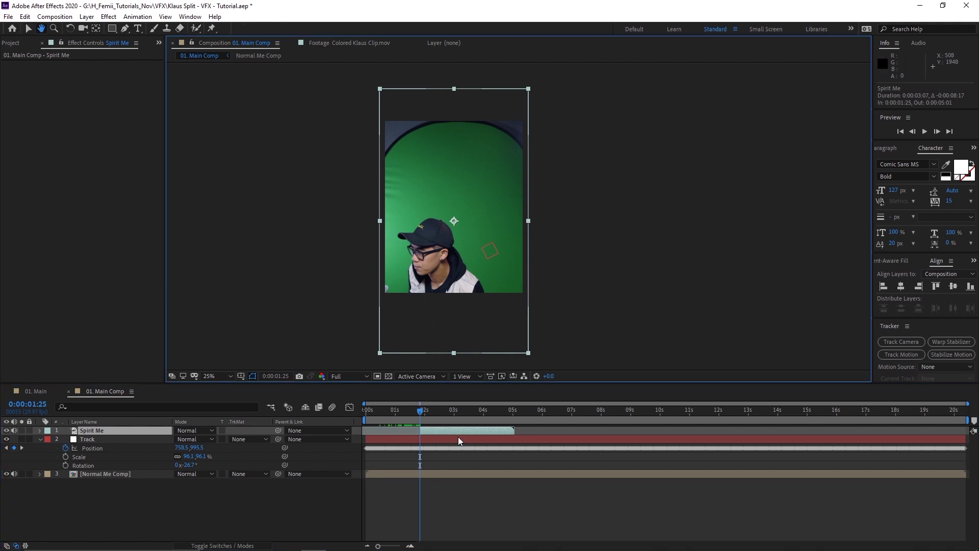
left_click_drag(427, 412, 446, 411)
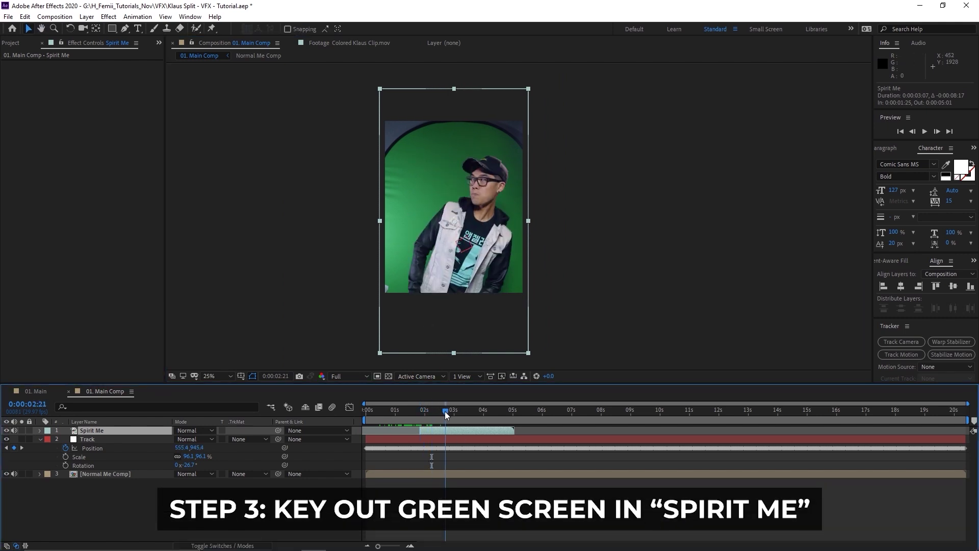
scroll(481, 214, "up", 2)
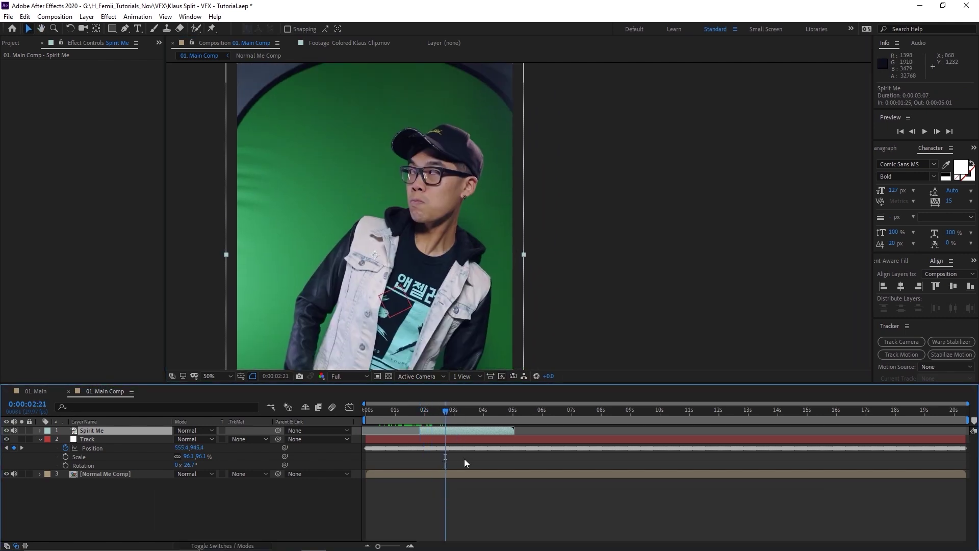
- Apply the Keylight + Key Cleaner + Advanced Spill Suppressor preset to Spirit Me
key("ctrl+space")
type("kle")
key("BackSpace")
key("BackSpace")
type("ey")
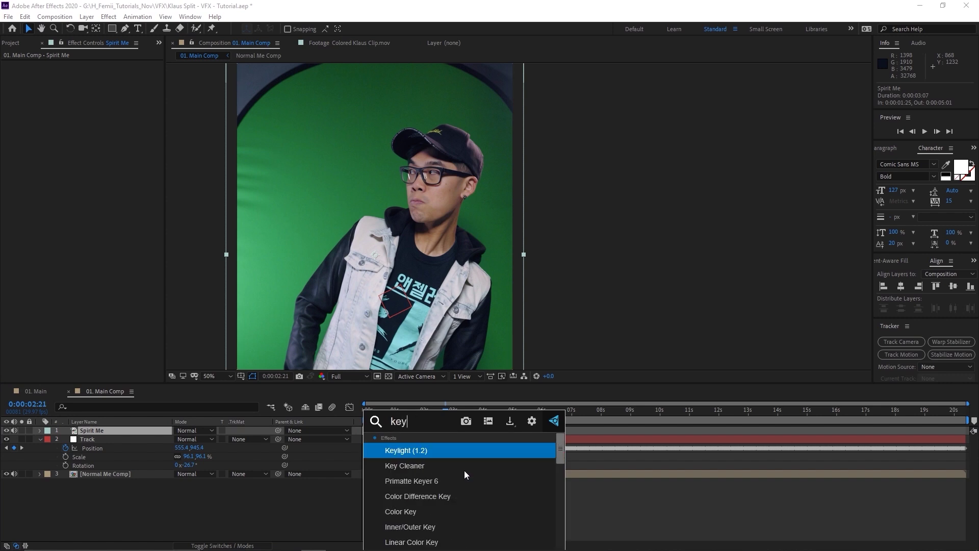
type("light")
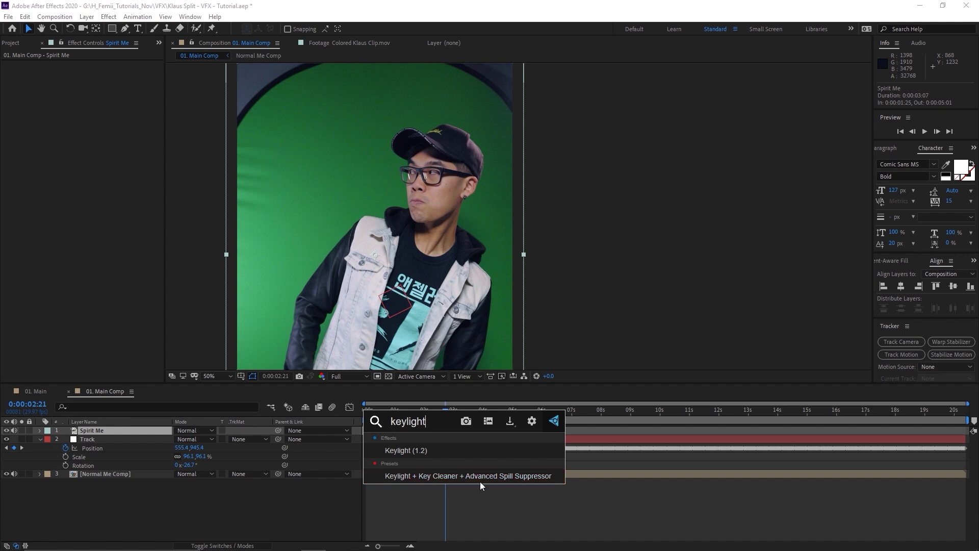
left_click(509, 476)
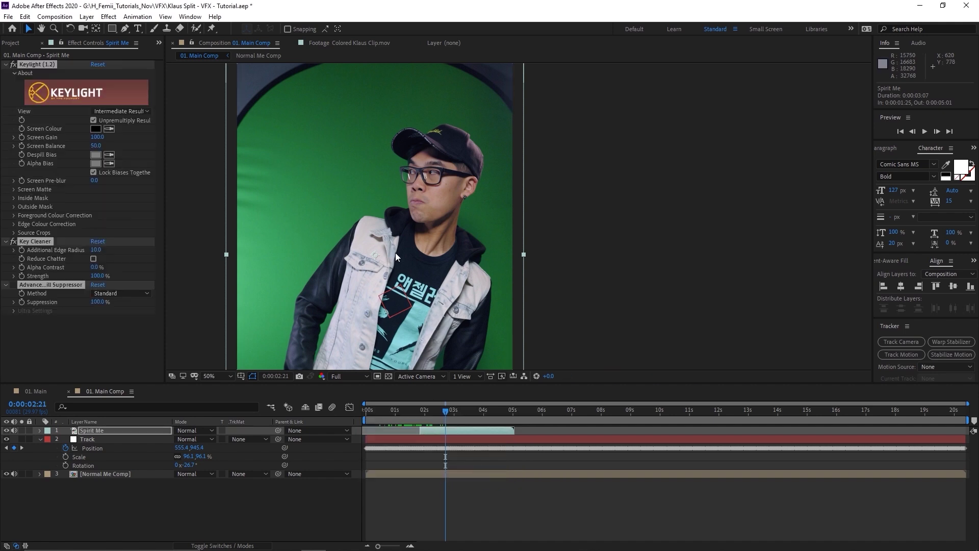
- Sample the green backdrop as Keylight's Screen Colour on Spirit Me
left_click_drag(395, 252, 481, 256)
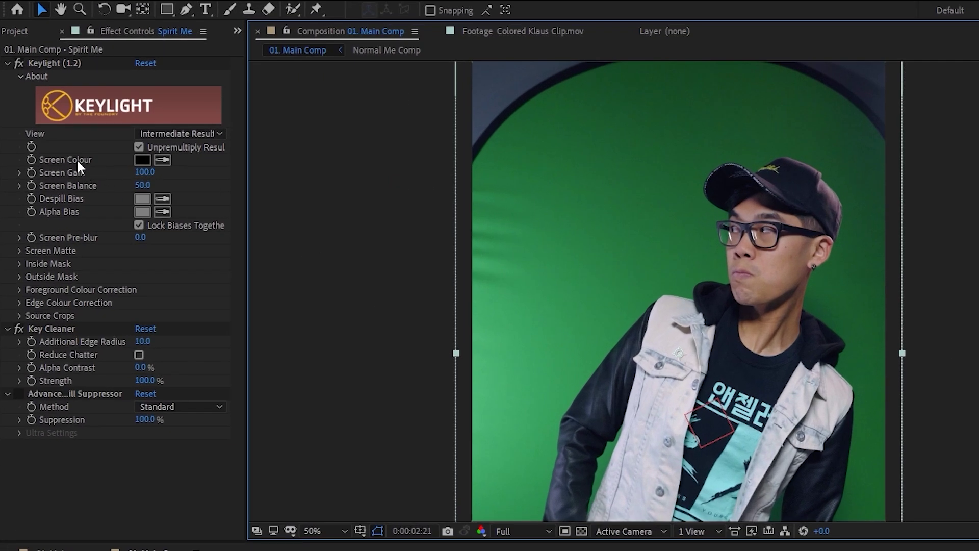
left_click(164, 160)
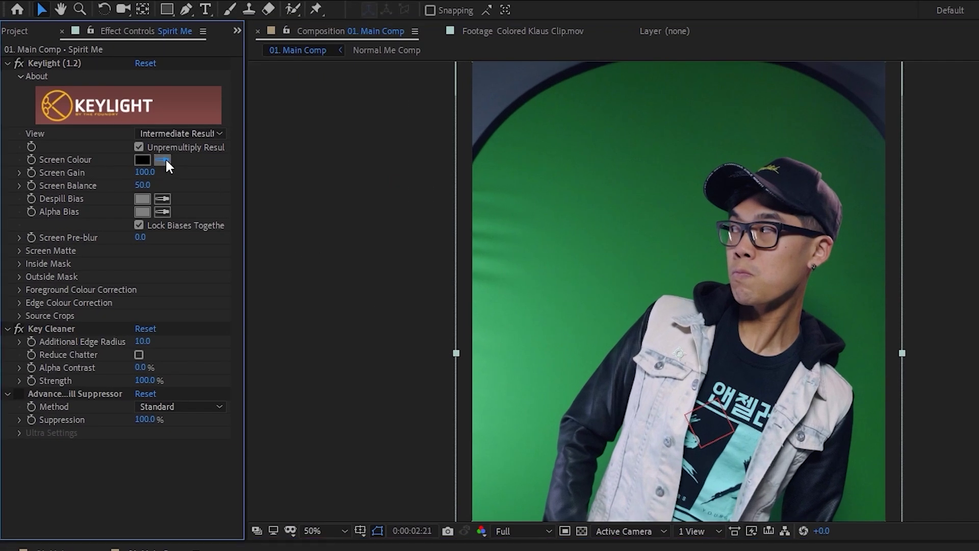
left_click(668, 269)
left_click_drag(677, 292, 670, 283)
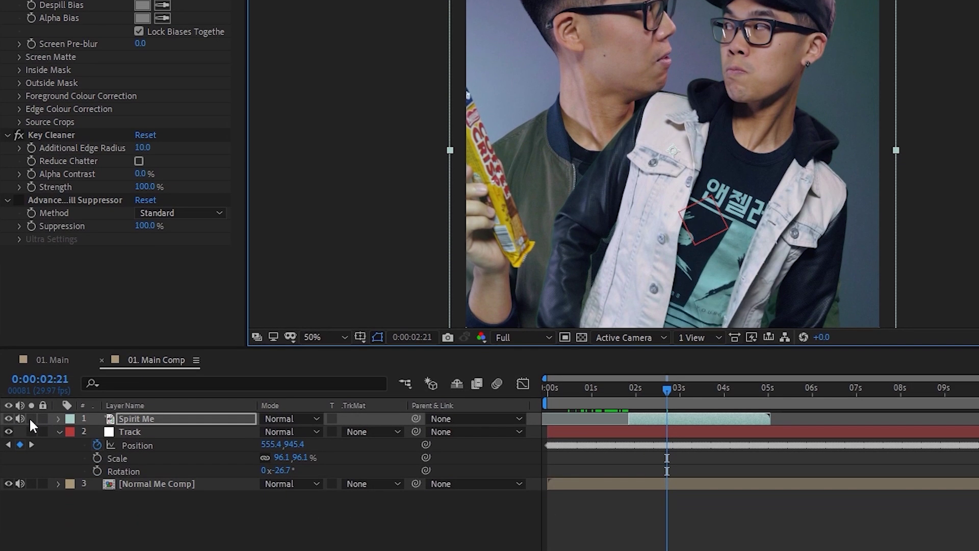
- Solo Spirit Me and raise Keylight Screen Gain to 118
left_click(30, 418)
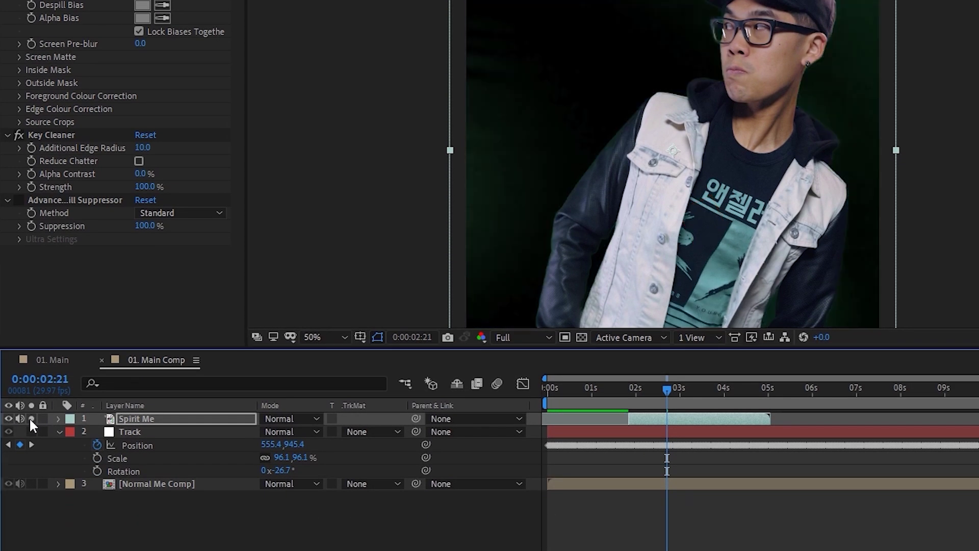
left_click_drag(663, 187, 569, 153)
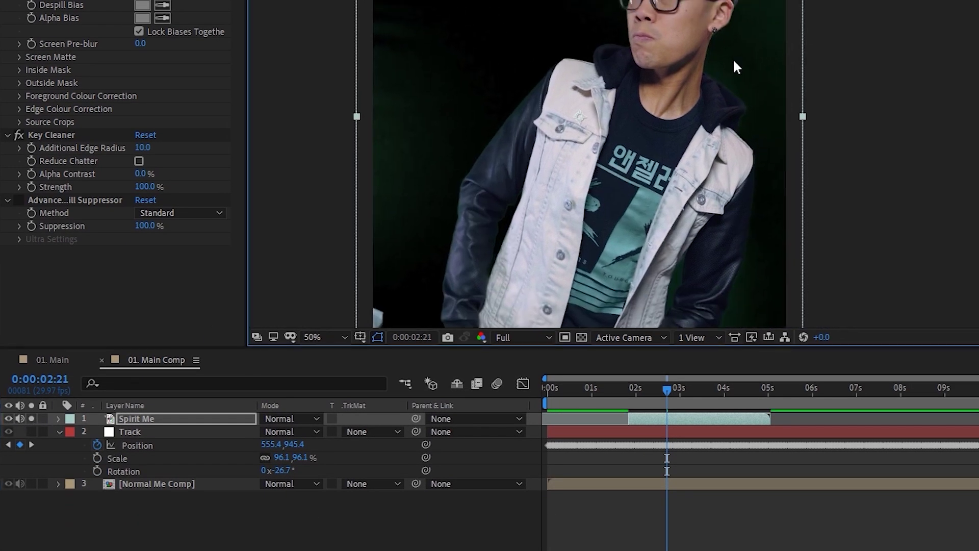
left_click_drag(677, 104, 759, 112)
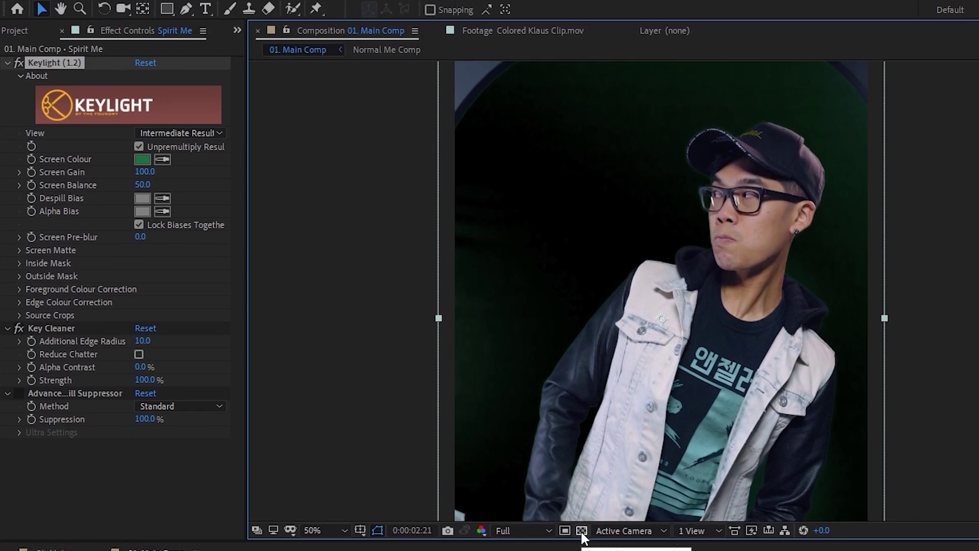
left_click_drag(595, 282, 594, 289)
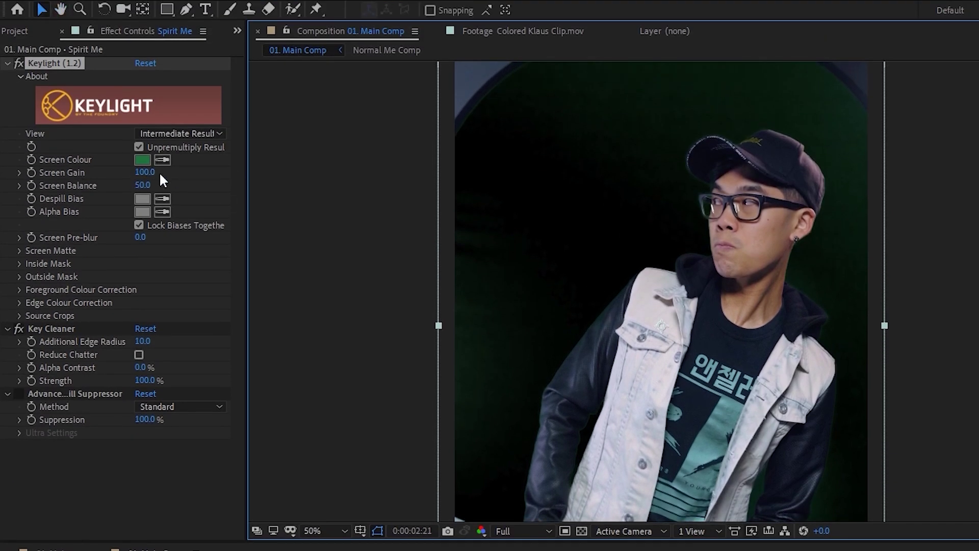
left_click_drag(151, 174, 168, 173)
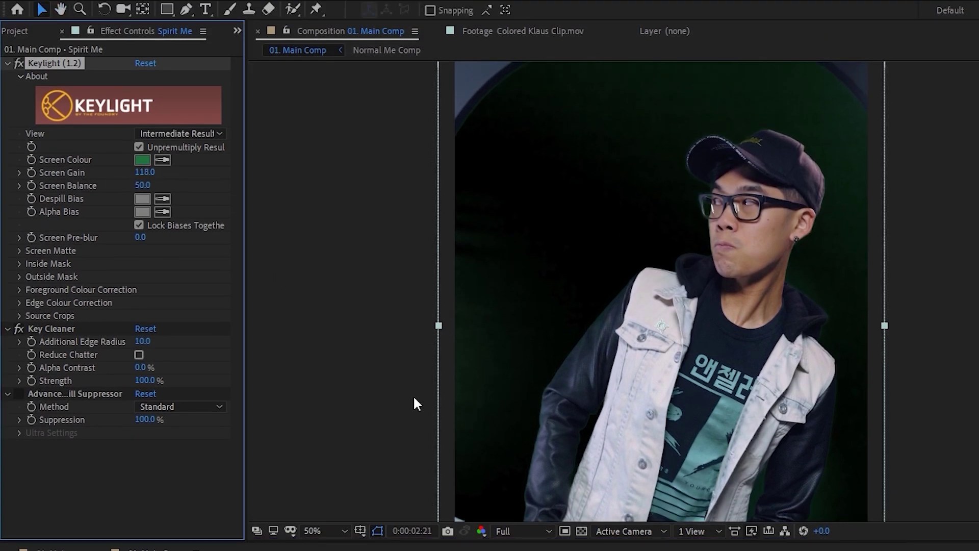
mouse_move(683, 370)
left_mouse_down()
mouse_move(651, 347)
mouse_move(669, 368)
left_mouse_up()
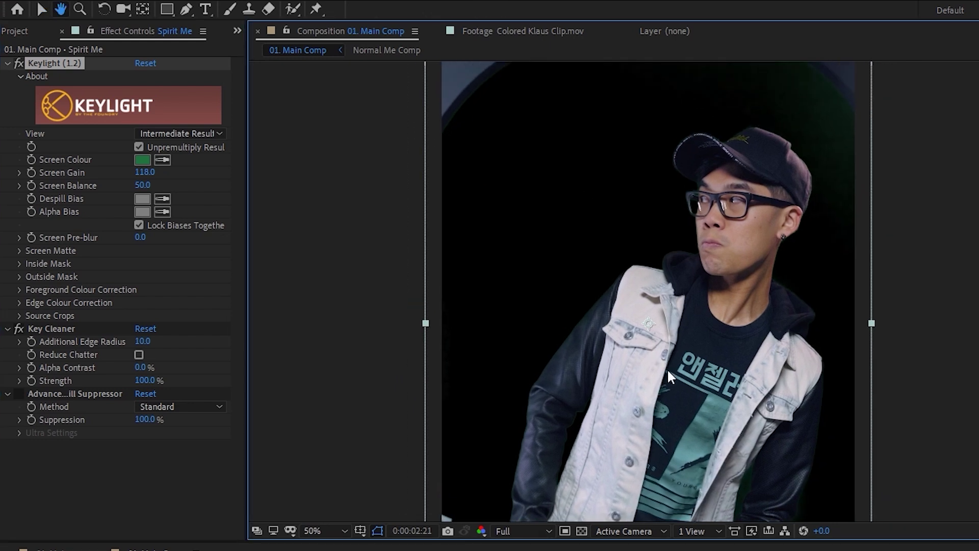
left_click(183, 138)
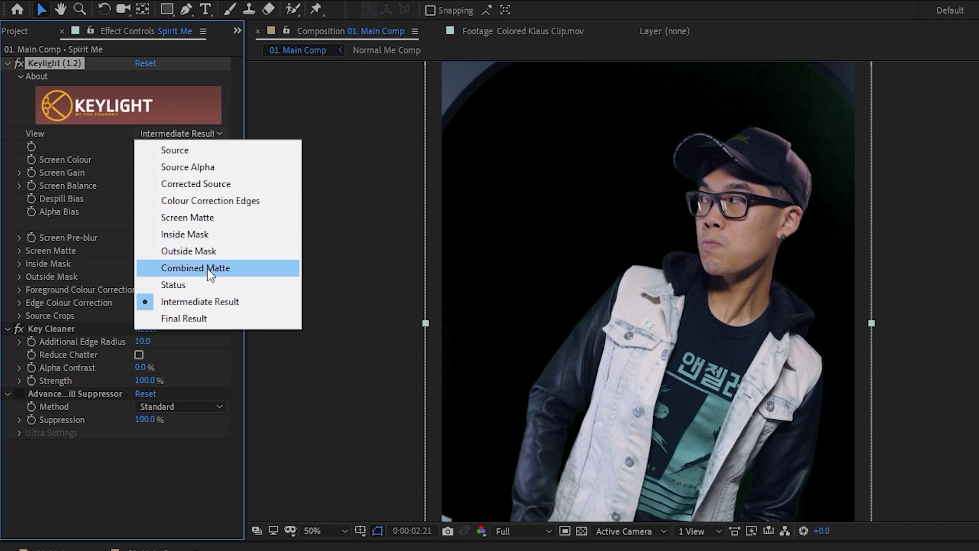
- View the key as Screen Matte and refine it to Screen Gain 135, Screen Balance 61
left_click(210, 218)
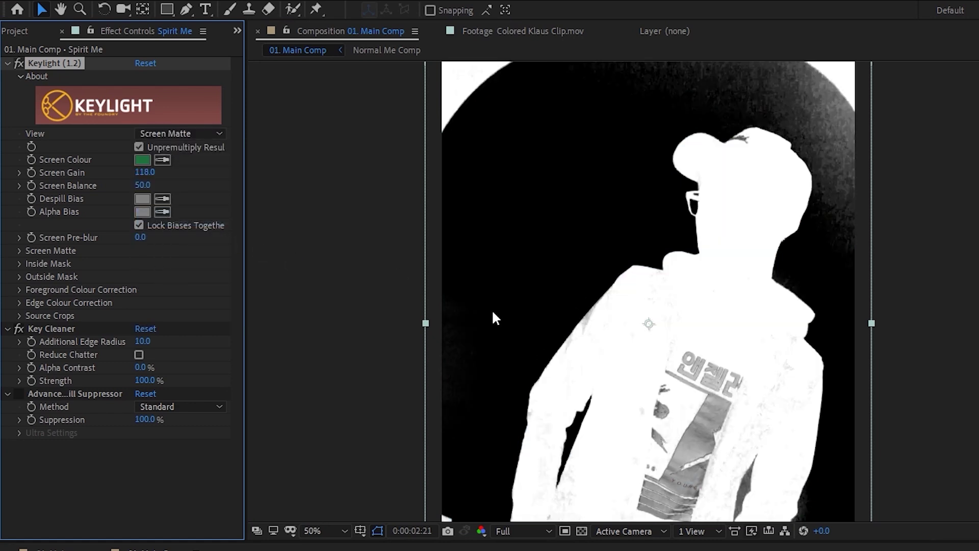
left_click_drag(626, 287, 576, 294)
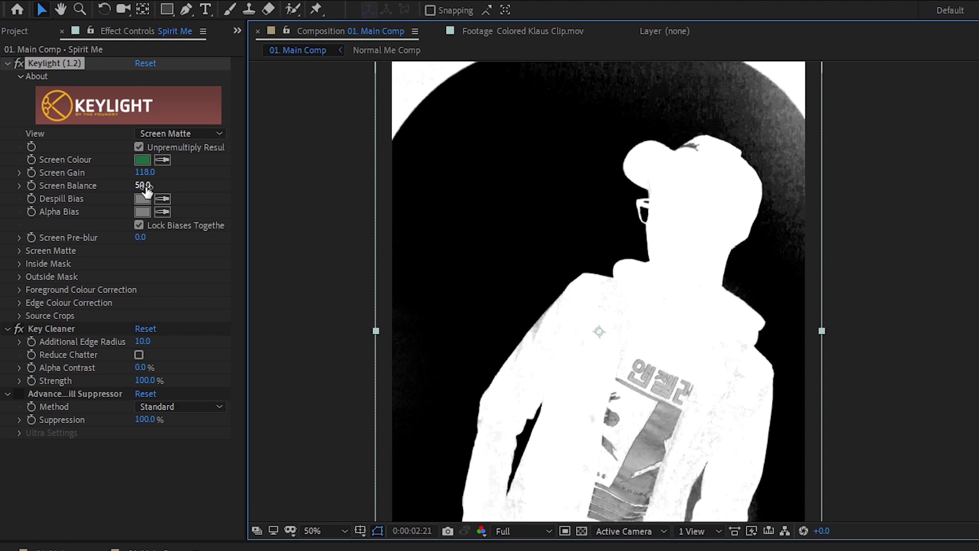
left_click_drag(144, 186, 153, 209)
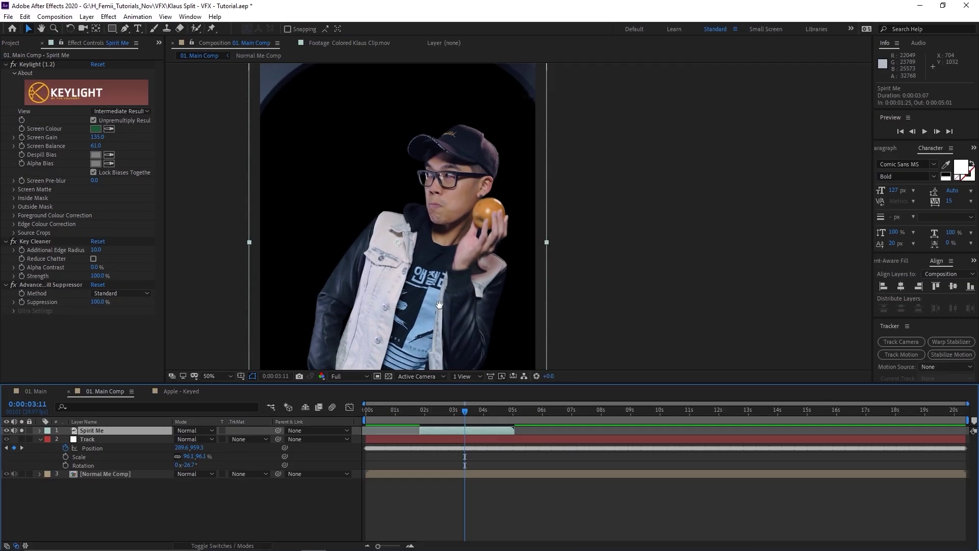
scroll(439, 305, "down", 2)
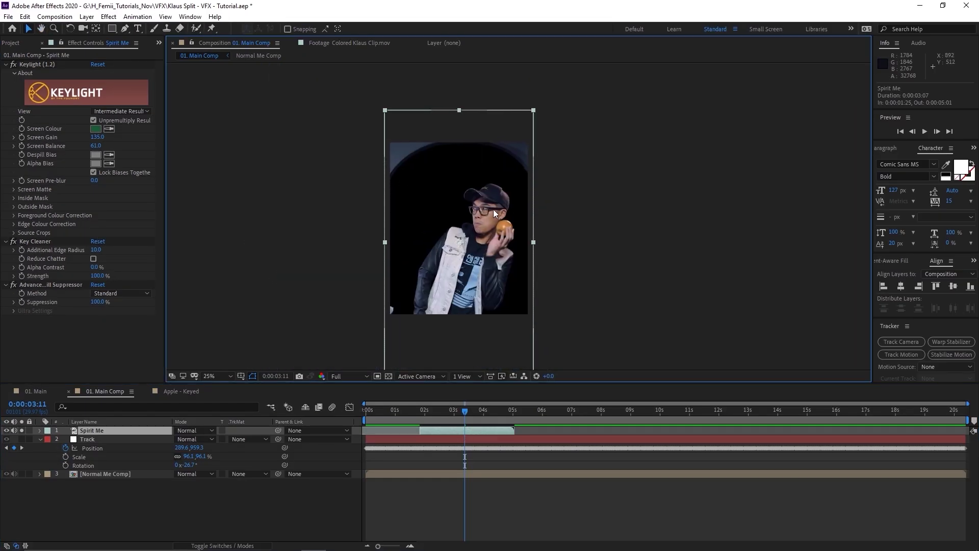
scroll(493, 209, "up", 2)
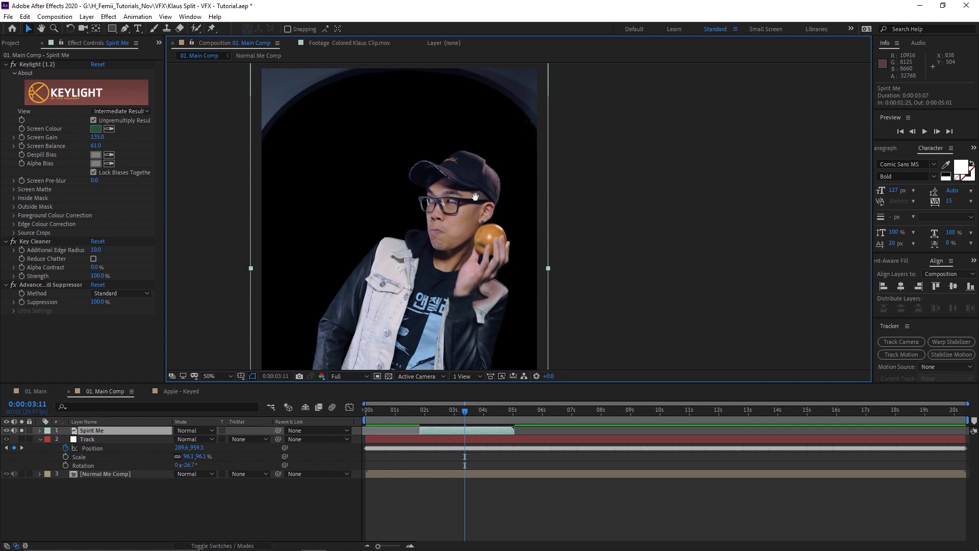
- Start Mask 1 on Spirit Me with the Pen tool, placing points left of and above him
left_click(125, 29)
scroll(372, 192, "down", 2)
left_click(390, 193)
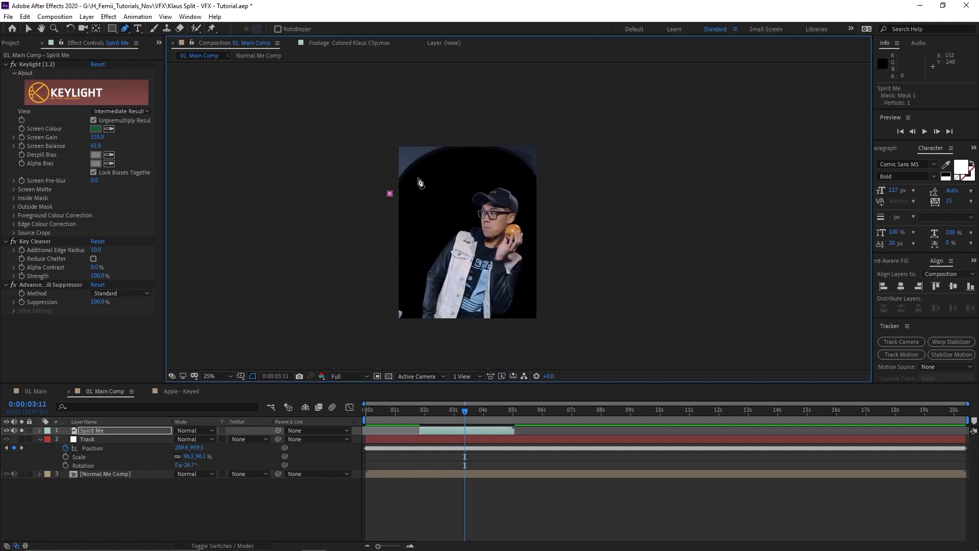
left_click(418, 177)
- Finish Mask 1 as a loose closed shape around the man
left_click_drag(470, 154, 497, 161)
left_click_drag(531, 188, 549, 210)
left_click_drag(561, 256, 559, 298)
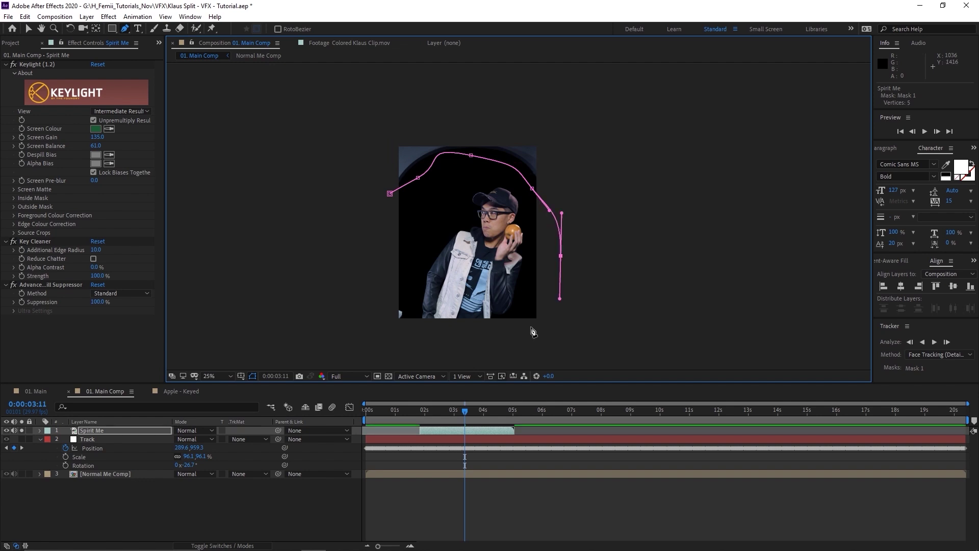
left_click(530, 327)
left_click(416, 327)
left_click(408, 302)
left_click(388, 262)
left_click(390, 193)
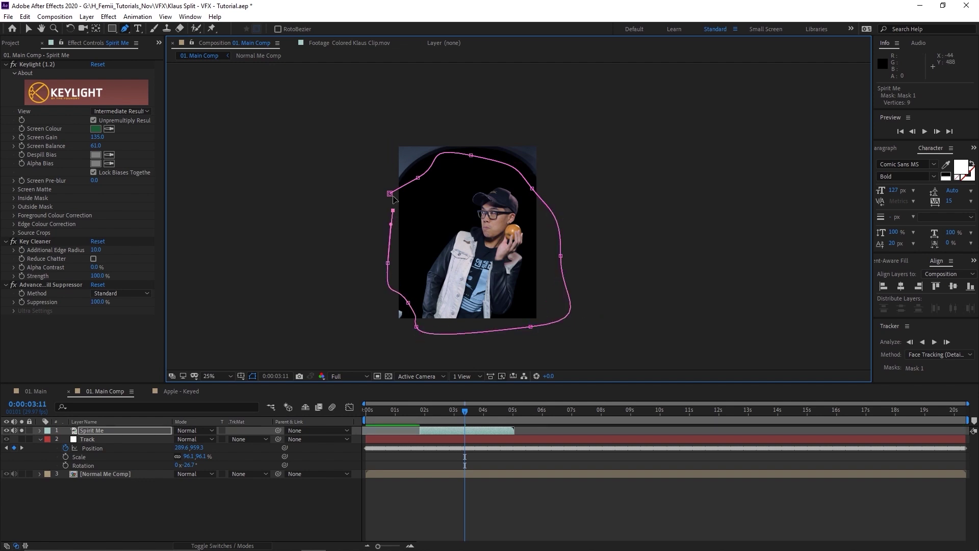
left_click_drag(393, 196, 393, 195)
left_click(390, 194)
key("v")
- Check the mask at 0:00:02:07 and 0:00:03:05 and turn on the transparency grid
scroll(492, 227, "up", 2)
left_click(431, 412)
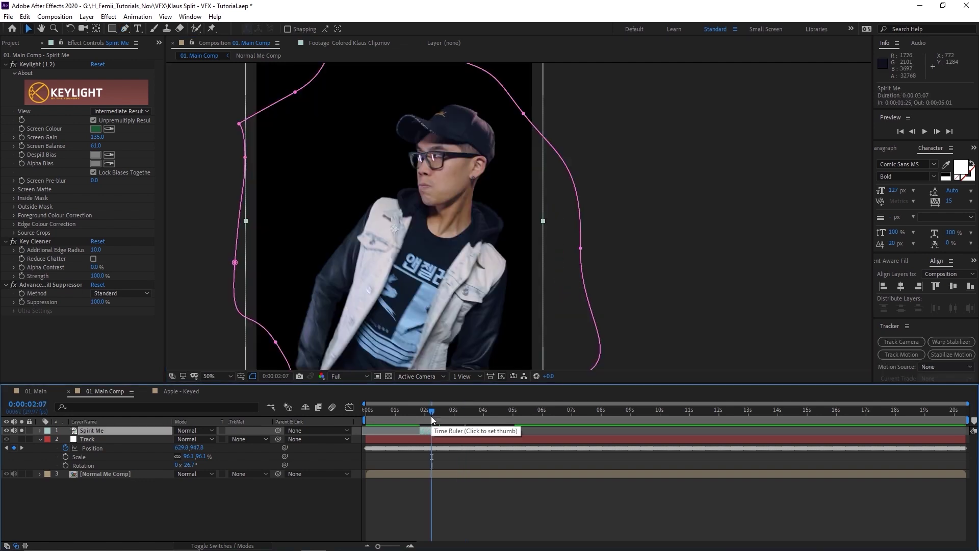
left_click(459, 412)
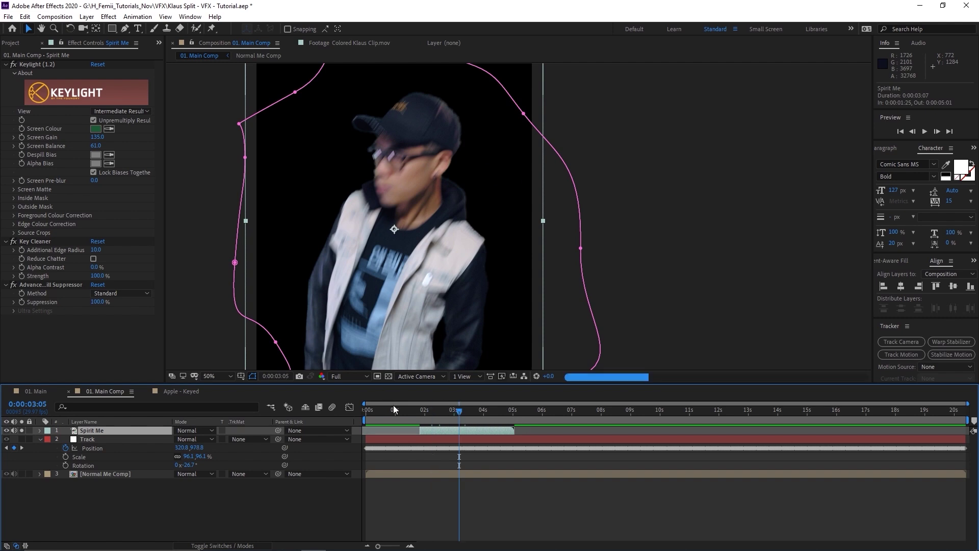
left_click(391, 374)
scroll(479, 224, "down", 2)
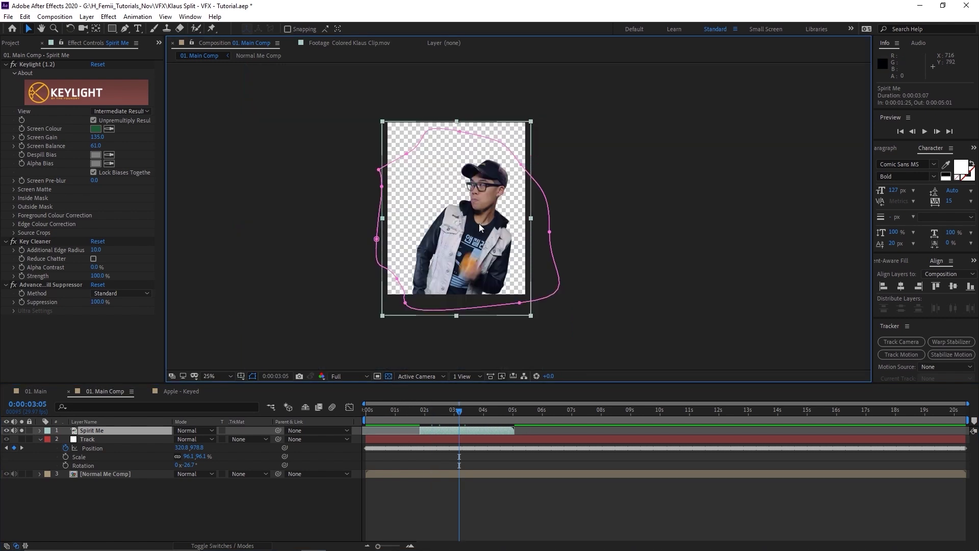
- Move the Spirit Me layer to start at 0:00:00:00 and return to the first frame
key("h")
scroll(473, 204, "up", 2)
key("space")
left_click_drag(426, 219, 485, 212)
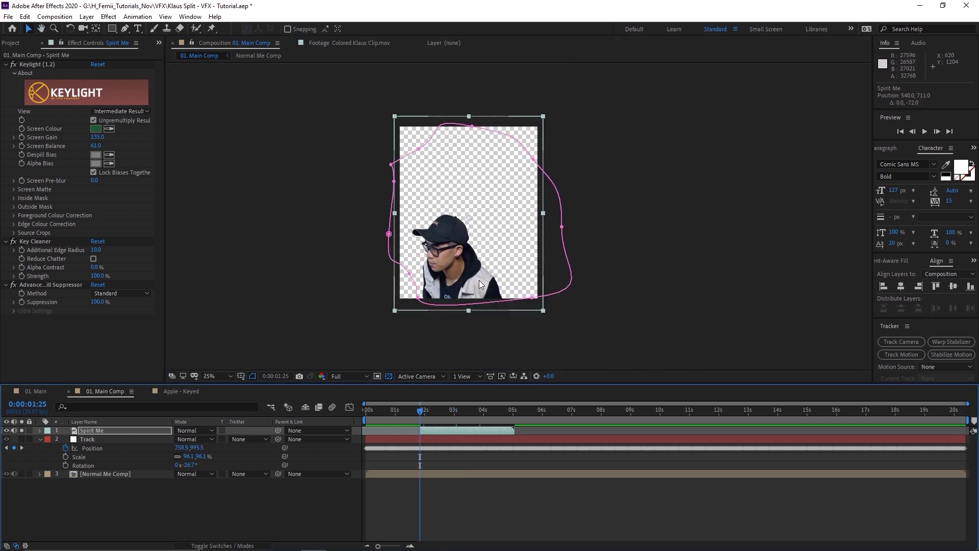
key("period")
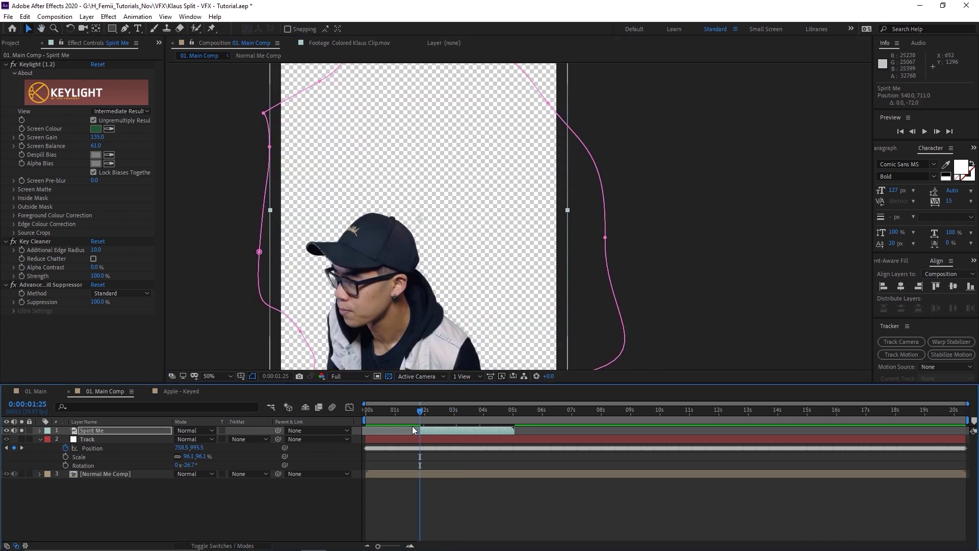
left_click_drag(431, 430, 373, 428)
left_click(364, 411)
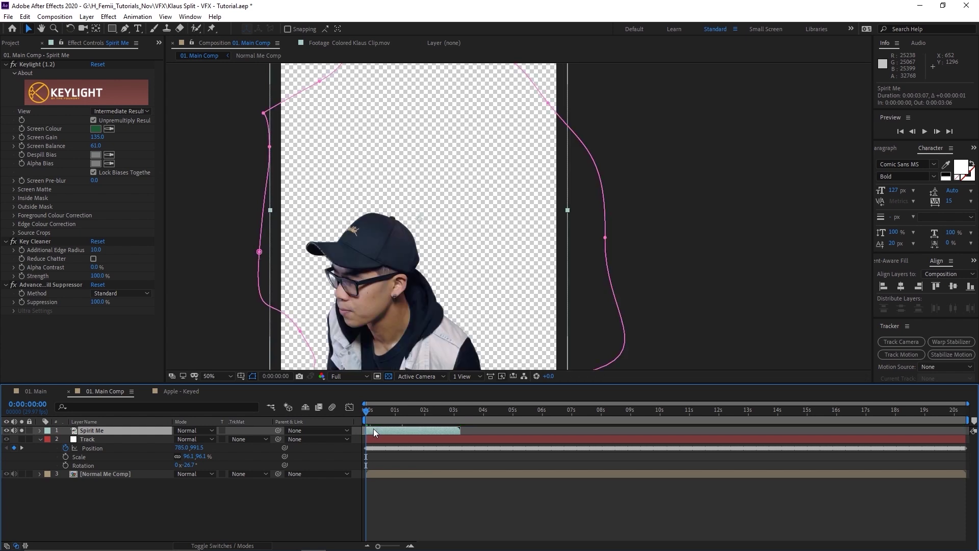
- Pre-compose Spirit Me into a new composition named 'Spirit Me Keyed'
key("ctrl+shift+c")
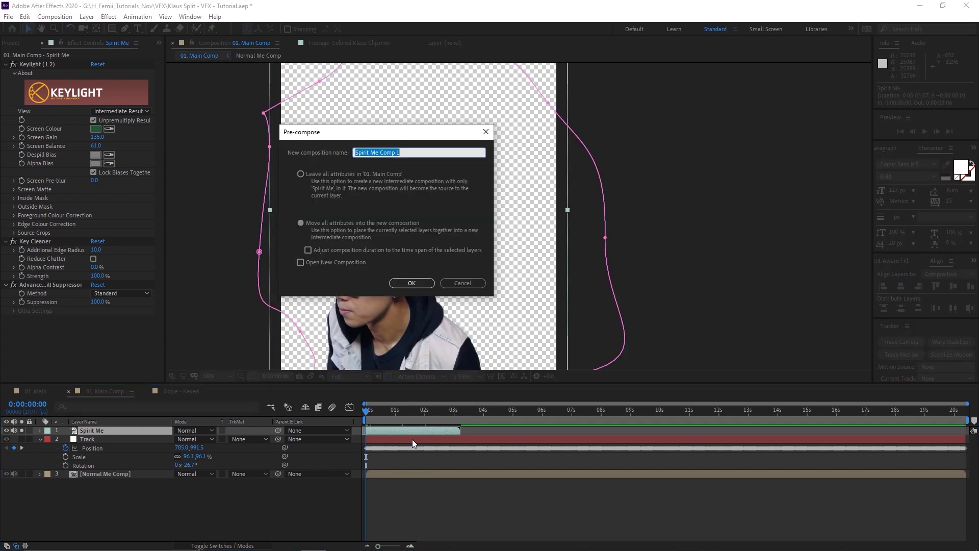
type("Spirit Me Keyed")
key("Return")
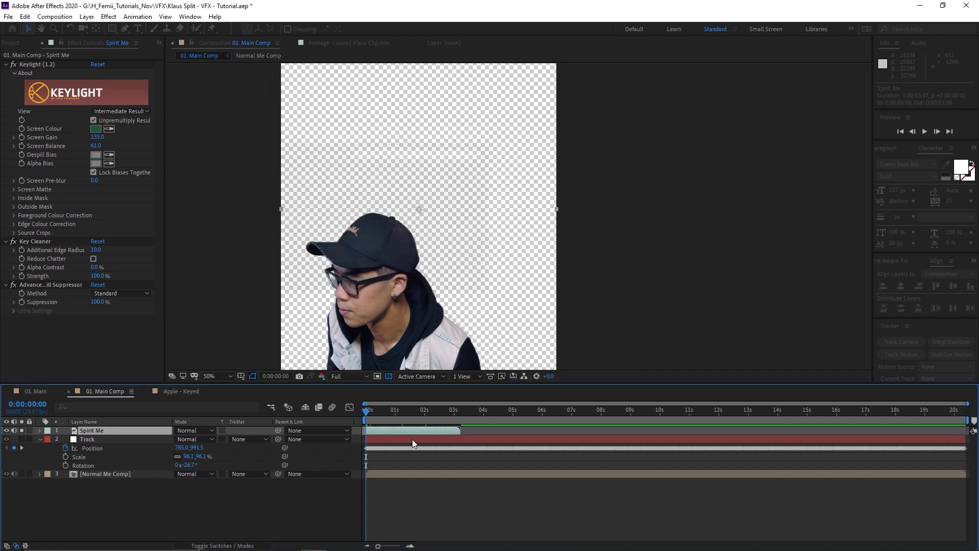
left_click(430, 411)
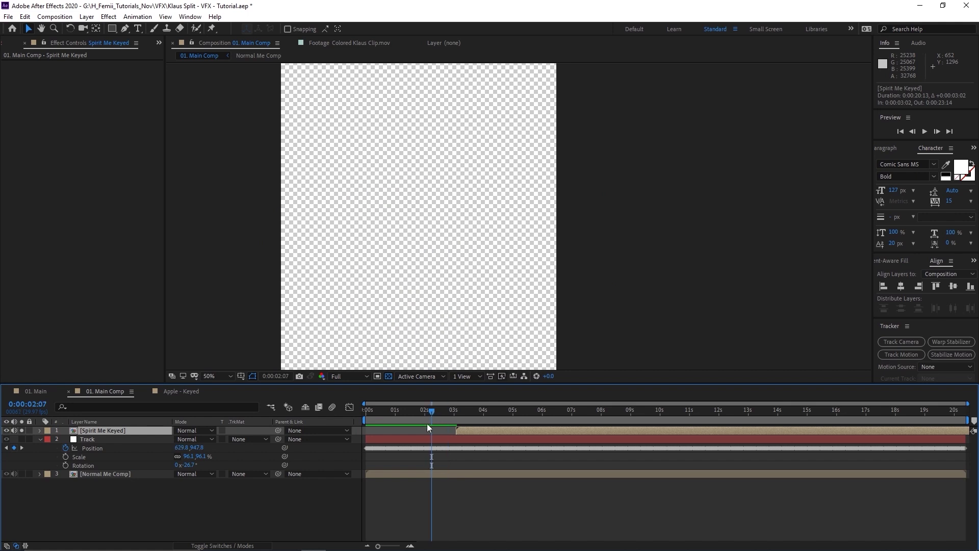
- Unsolo the spirit layer, start it around 0:00:01:29, and set viewer resolution to Half
left_click(22, 431)
mouse_move(411, 424)
left_mouse_down()
mouse_move(448, 417)
mouse_move(409, 418)
mouse_move(428, 423)
left_mouse_up()
left_click_drag(512, 430, 433, 431)
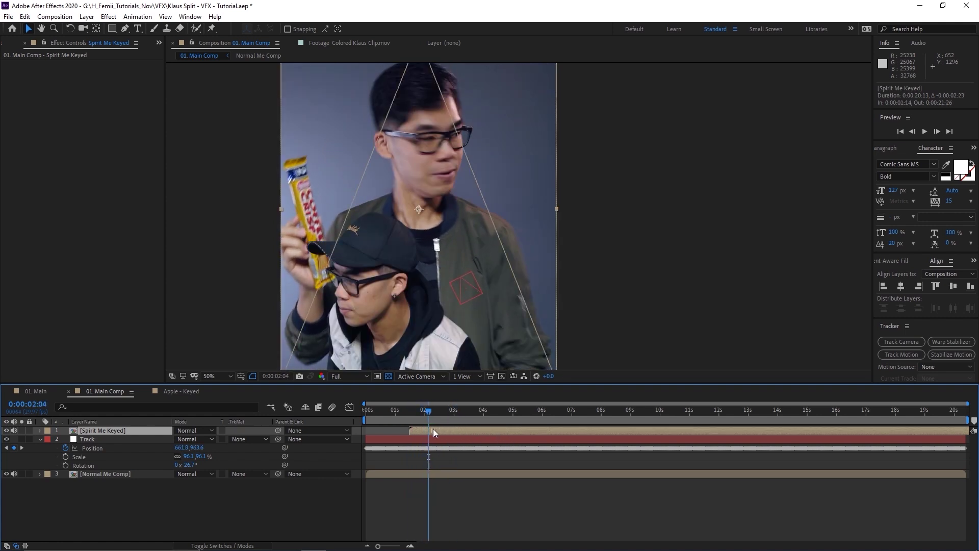
left_click(349, 376)
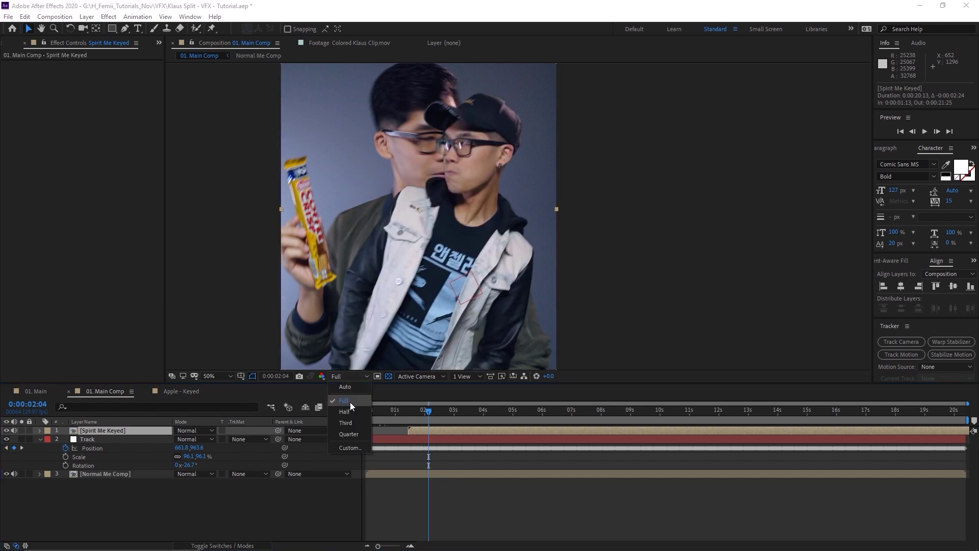
left_click(352, 411)
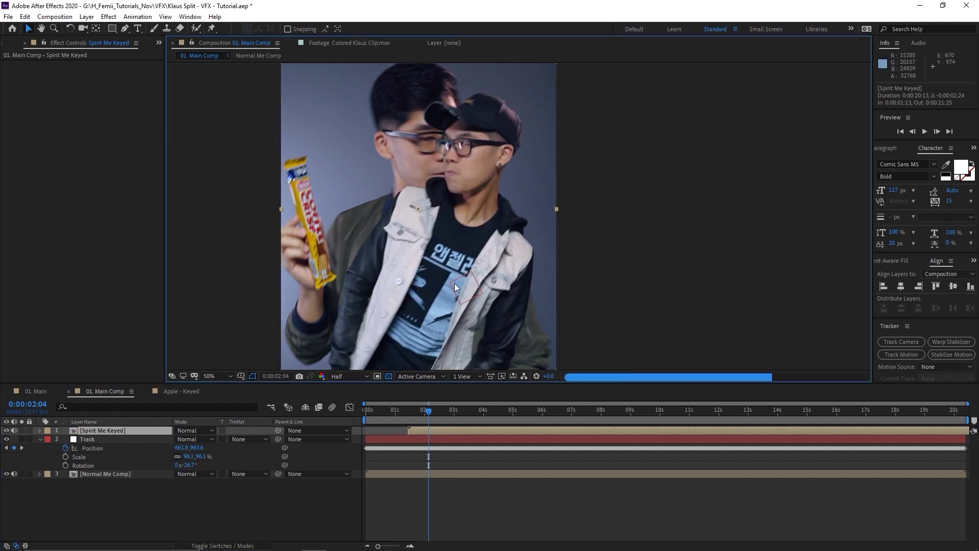
- At about 0:00:02:14, reveal Spirit Me Keyed's Scale to enlarge it to 121%
scroll(462, 281, "down", 2)
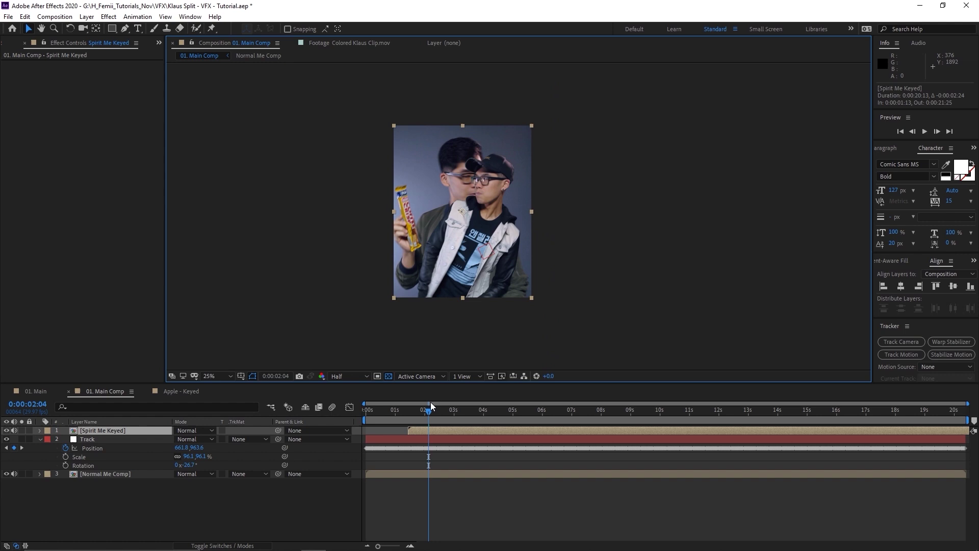
left_click_drag(432, 411, 439, 412)
key("s")
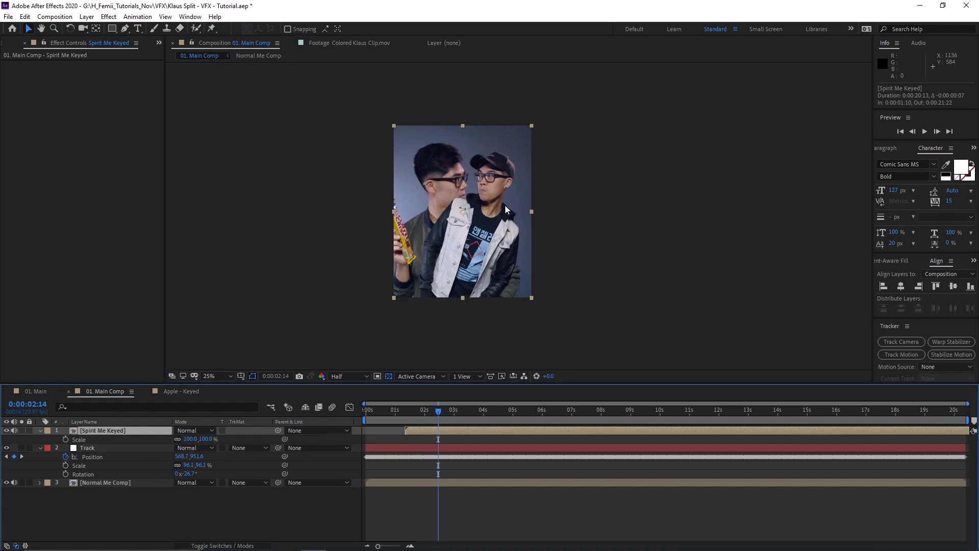
scroll(492, 207, "up", 2)
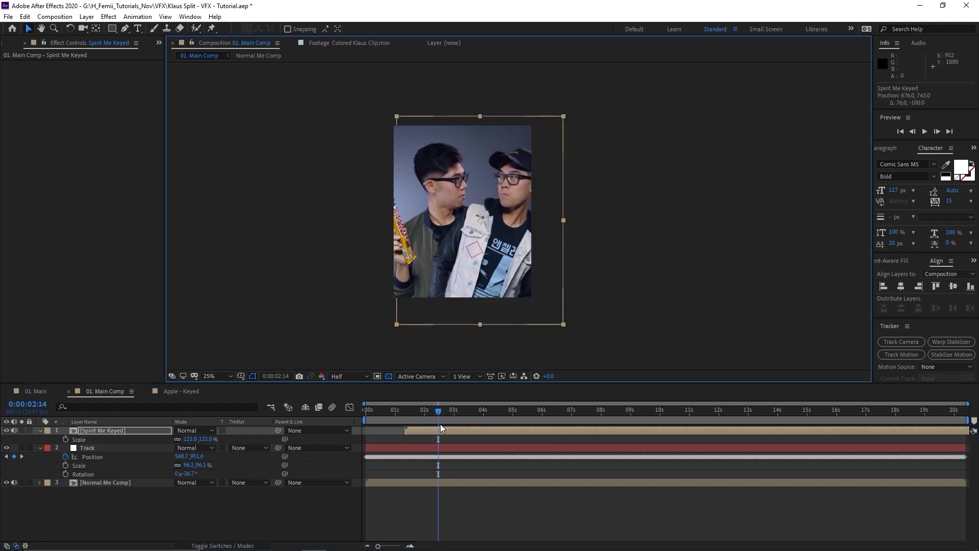
left_click(437, 433)
key("Page_Down")
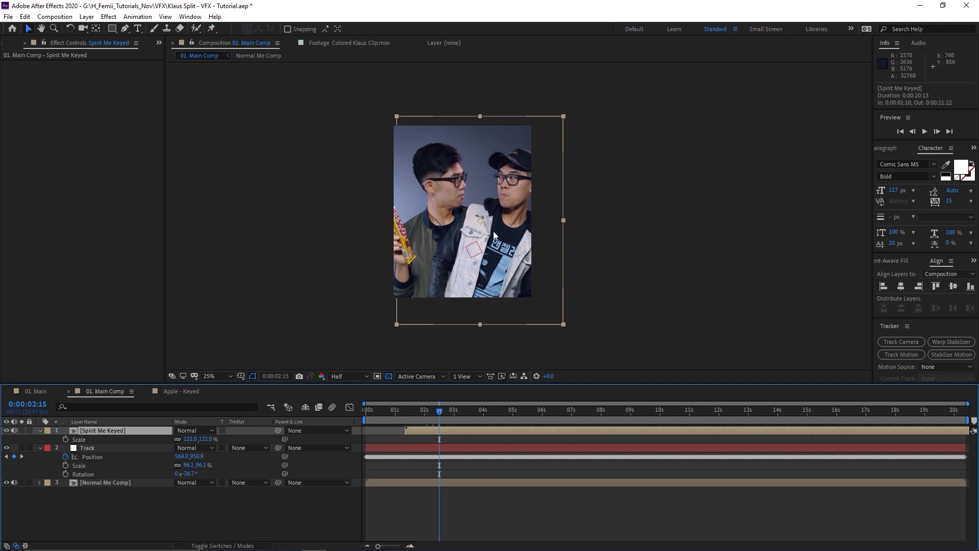
- Parent Spirit Me Keyed to the Track layer and scrub back to review the motion
scroll(501, 209, "up", 2)
left_click_drag(500, 209, 487, 224)
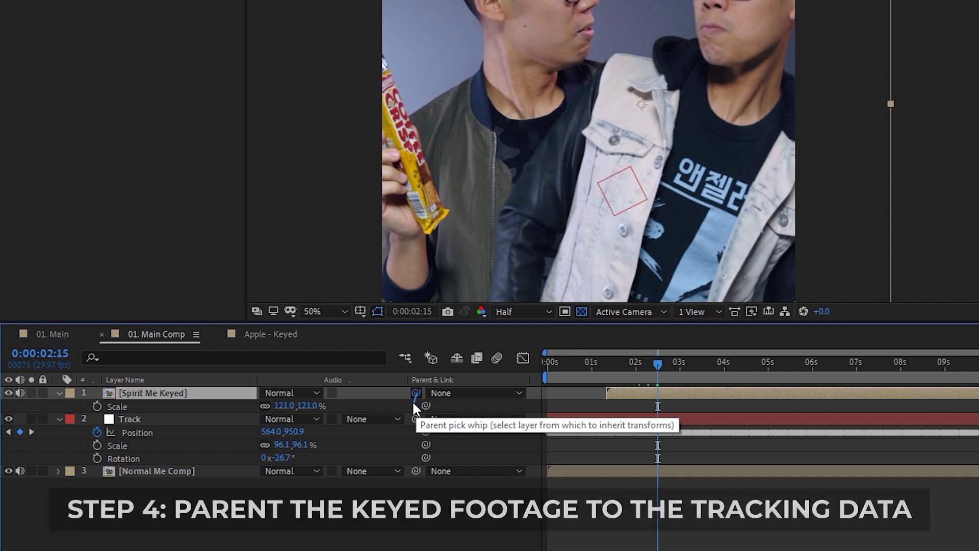
left_click_drag(416, 394, 170, 424)
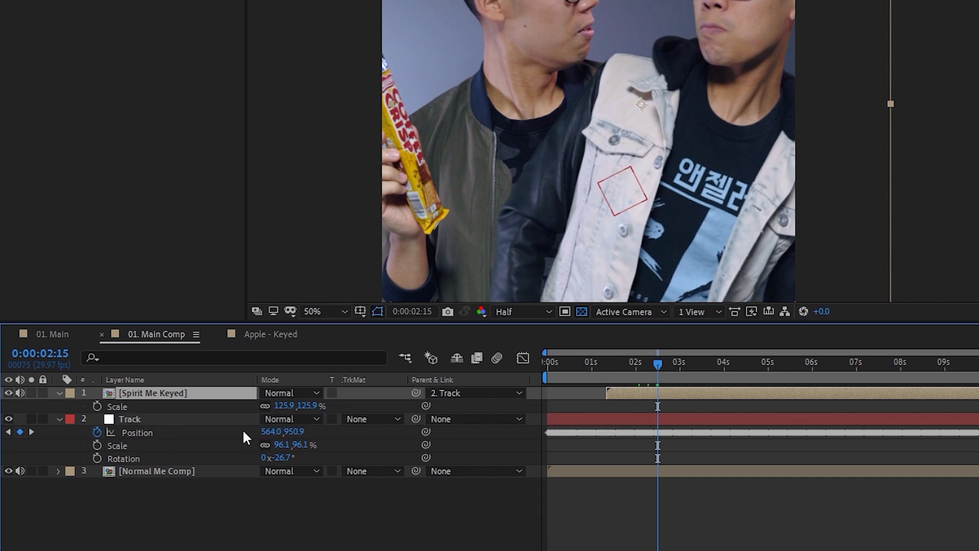
mouse_move(656, 364)
left_mouse_down()
mouse_move(638, 365)
mouse_move(651, 364)
left_mouse_up()
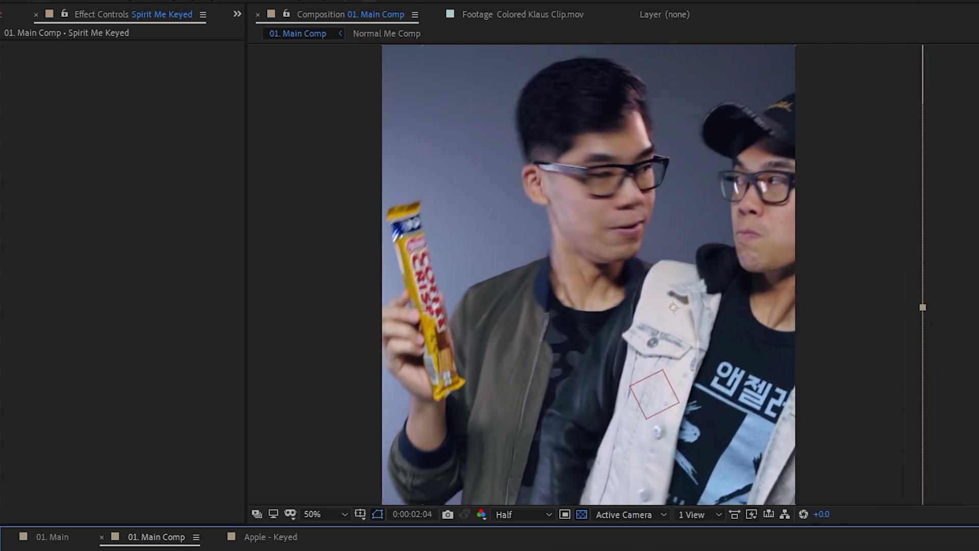
- Rotate and nudge Spirit Me Keyed in the viewer to line it up with the body
scroll(688, 311, "down", 2)
left_click_drag(620, 338, 541, 337)
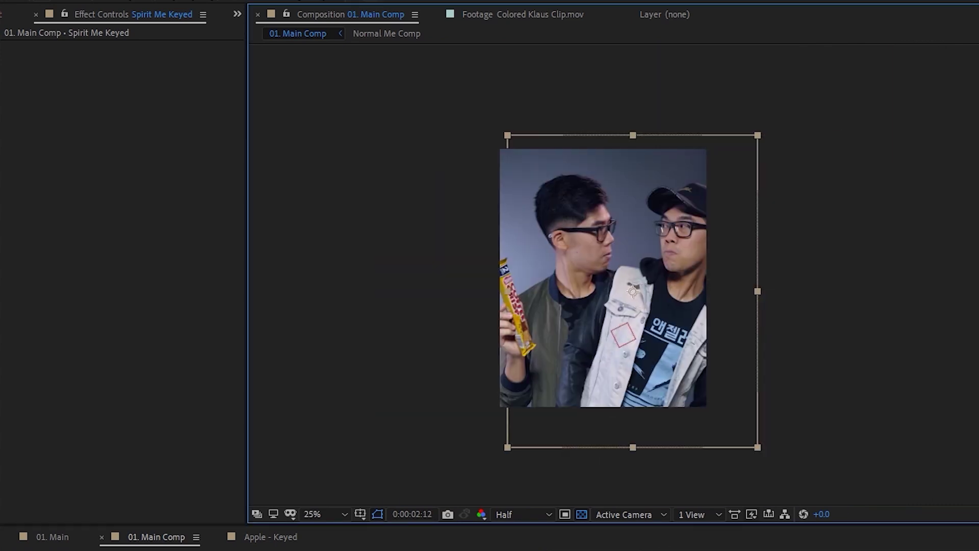
key("period")
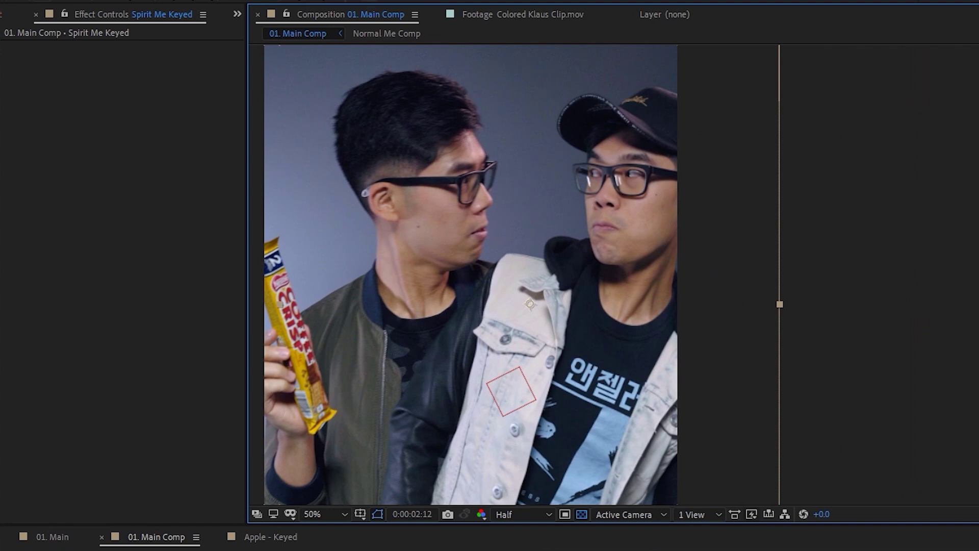
left_click_drag(570, 361, 593, 353)
key("comma")
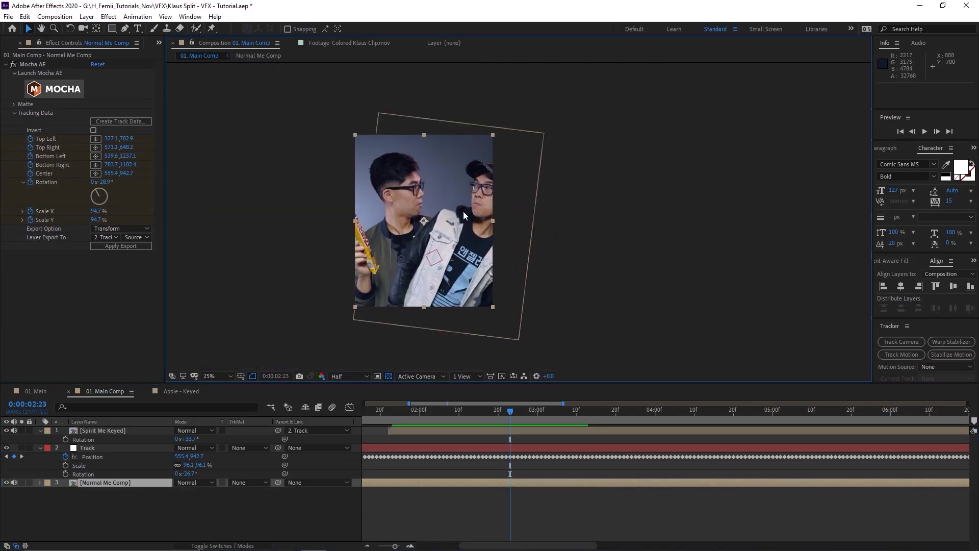
- Check the alignment from 0:00:02:15 to 0:00:03:00, then open the Spirit Me Keyed precomp
left_click_drag(522, 426, 482, 427)
left_click(482, 427)
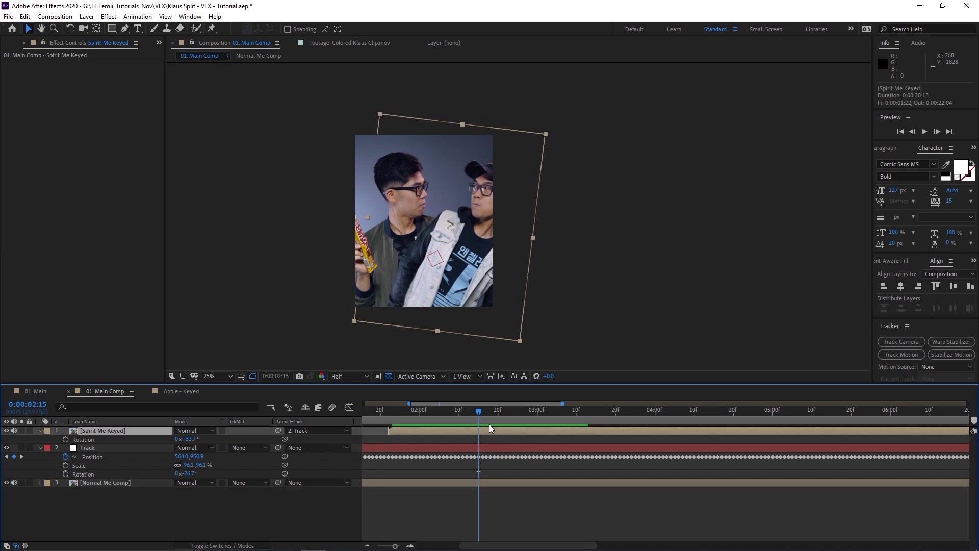
key("period")
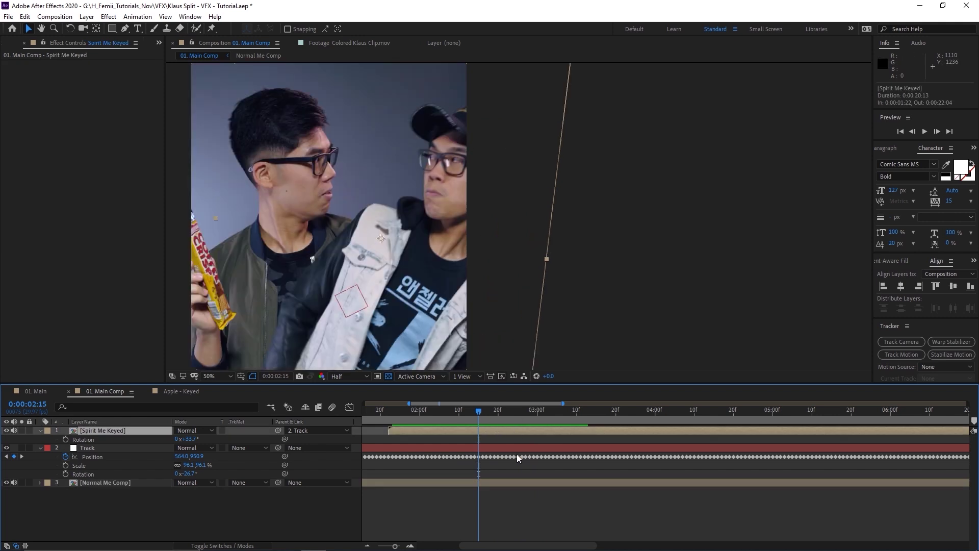
left_click_drag(495, 417, 537, 417)
key("comma")
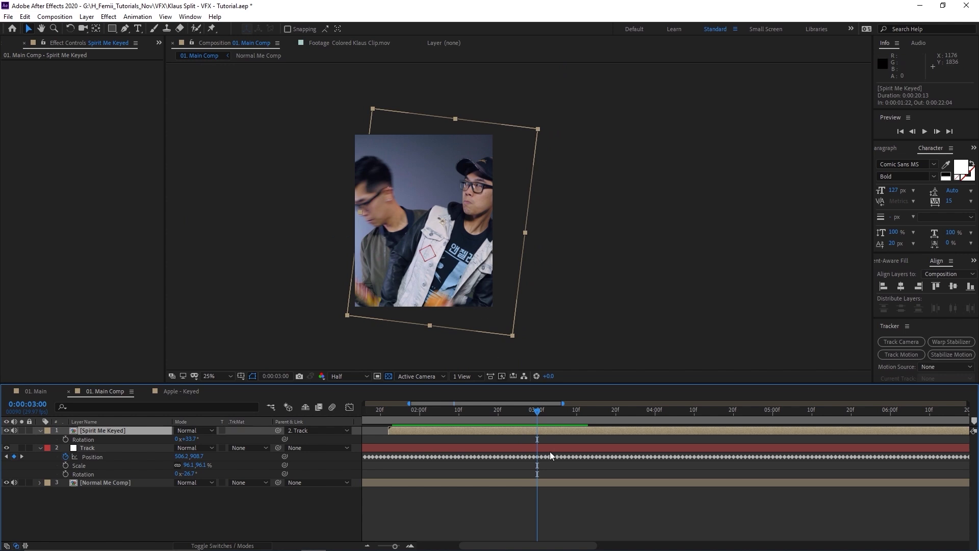
double_click(551, 430)
- Scrub to about 0:00:10:23 and inspect the third clip's options without changing anything
mouse_move(388, 417)
left_mouse_down()
mouse_move(427, 417)
mouse_move(397, 414)
left_mouse_up()
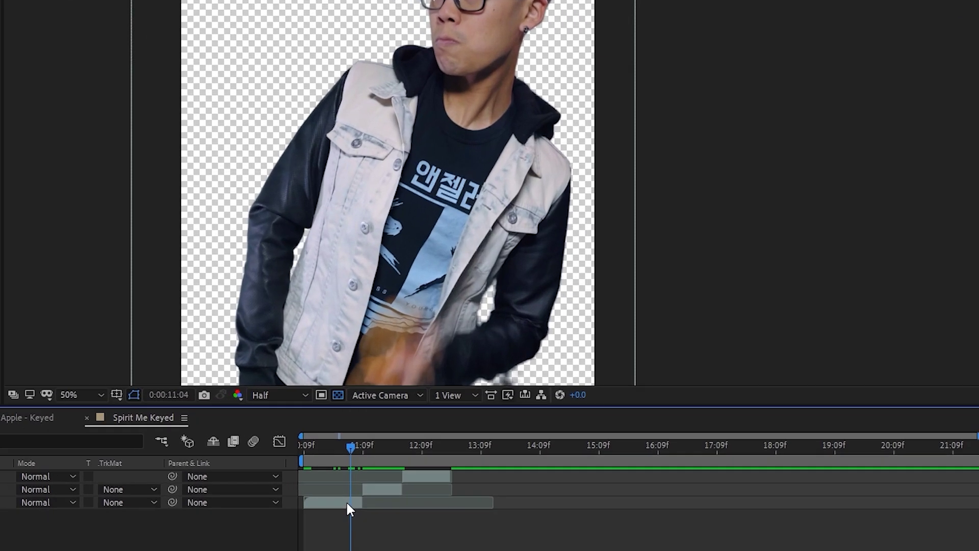
right_click(394, 447)
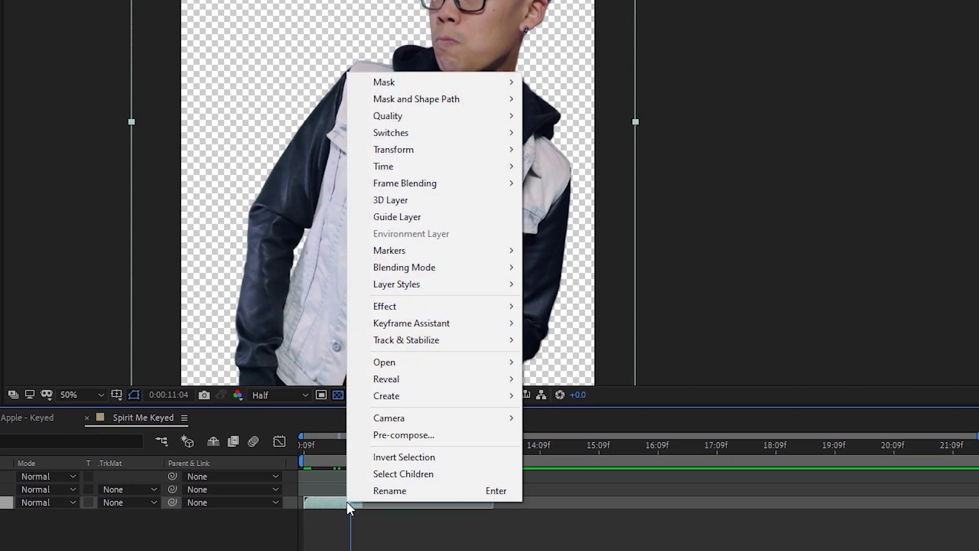
mouse_move(436, 174)
left_click(370, 548)
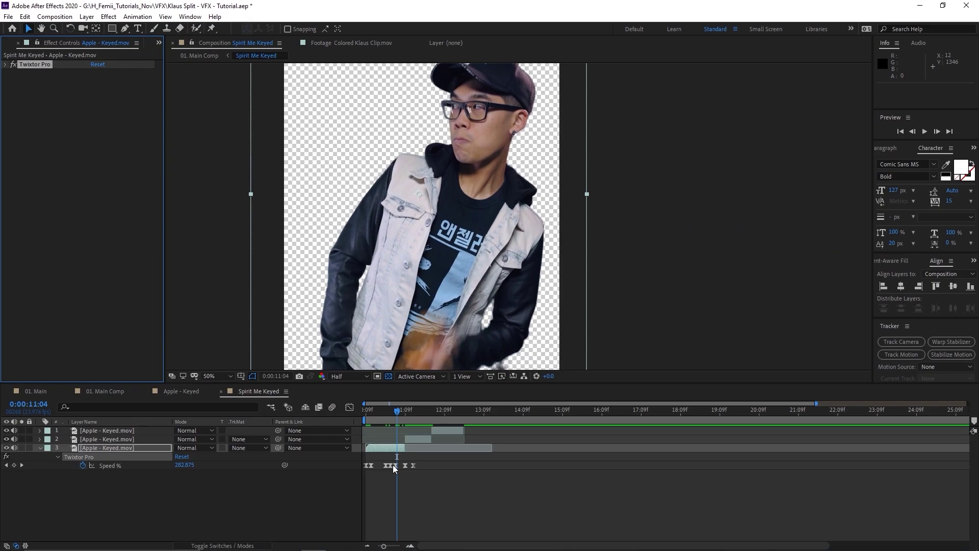
- Review the Twixtor Pro speed keyframes at 0:00:11:00, then return to 01. Main Comp
scroll(368, 468, "up", 3)
mouse_move(549, 413)
left_mouse_down()
mouse_move(525, 419)
mouse_move(547, 423)
left_mouse_up()
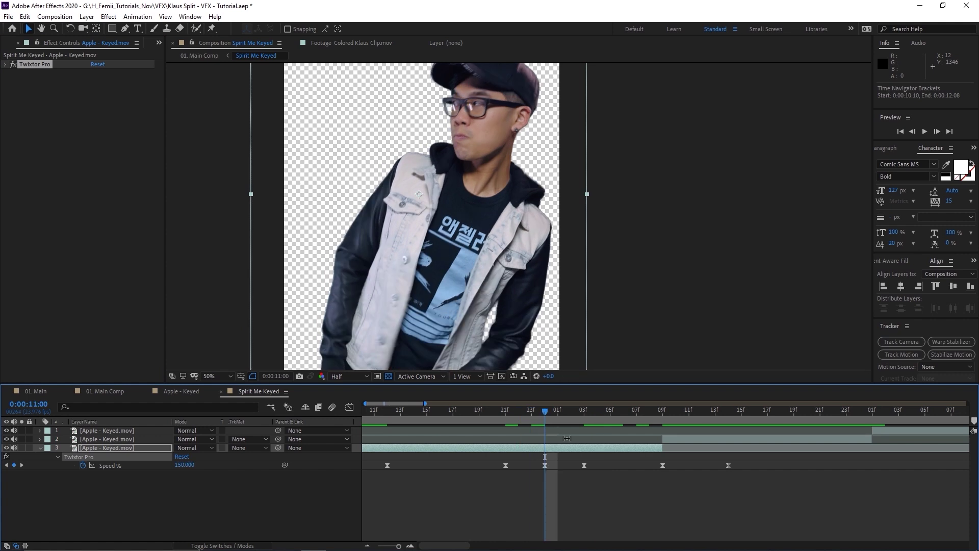
scroll(455, 234, "down", 2)
left_click_drag(454, 231, 429, 248)
left_click(579, 490)
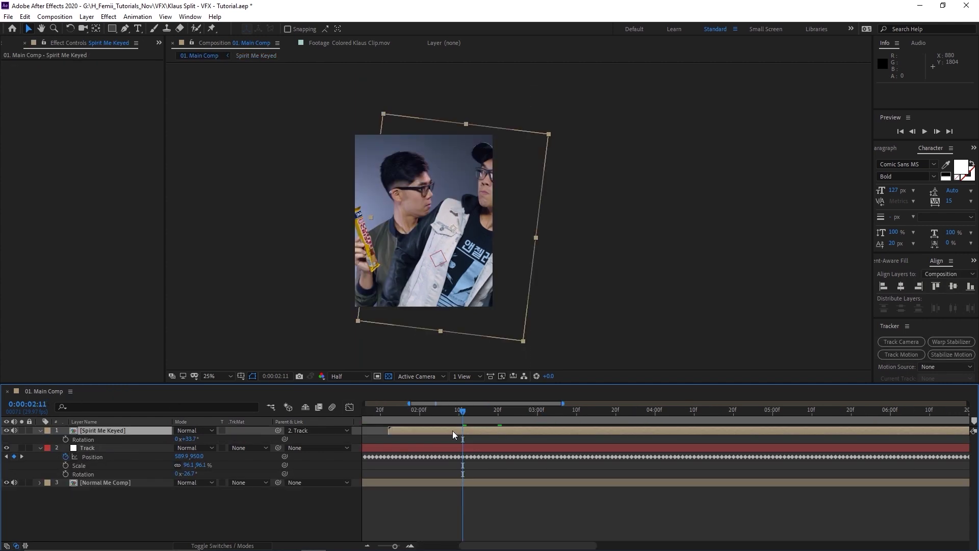
left_click(452, 432)
- At 0:00:02:00, reduce Spirit Me Keyed's scale to 110.9%
left_click_drag(453, 414, 421, 414)
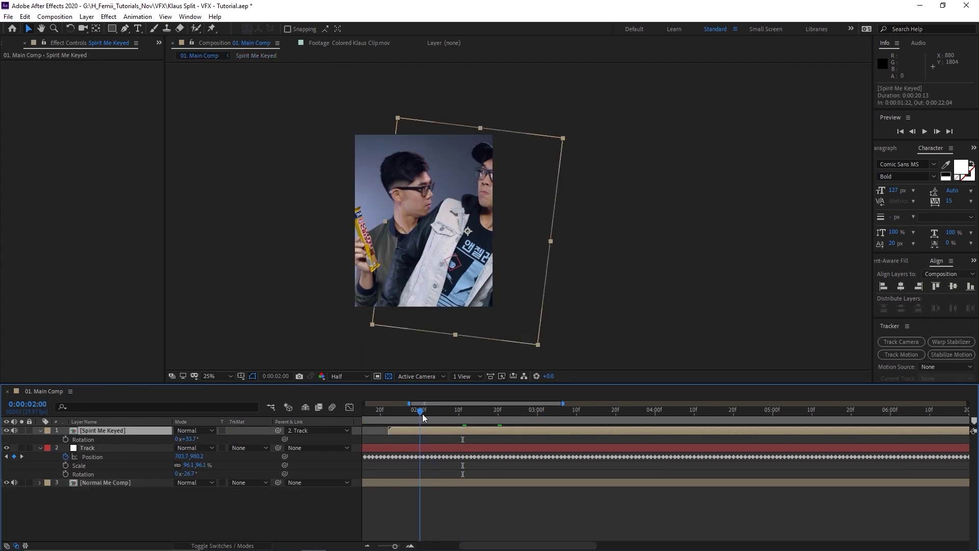
key("s")
left_click_drag(205, 440, 198, 440)
- Scrub through 0:00:02:09–0:00:02:13 and play a preview of the shot to check the fit
left_click_drag(442, 415, 455, 416)
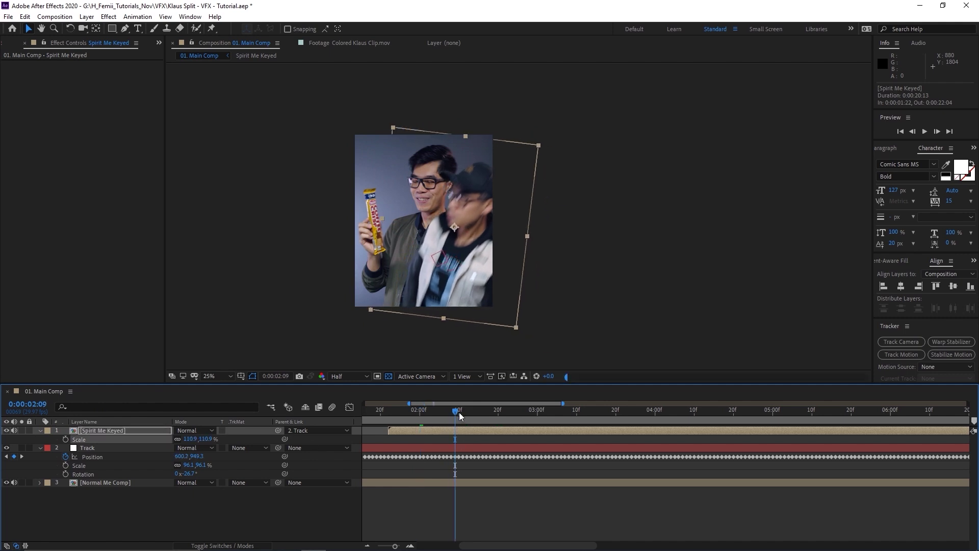
left_click(470, 417)
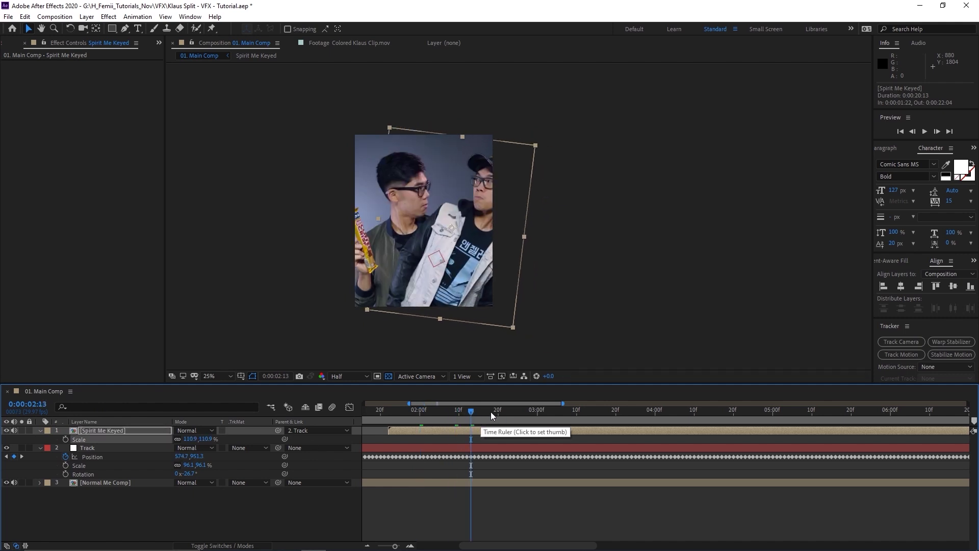
left_click(491, 416)
key("space")
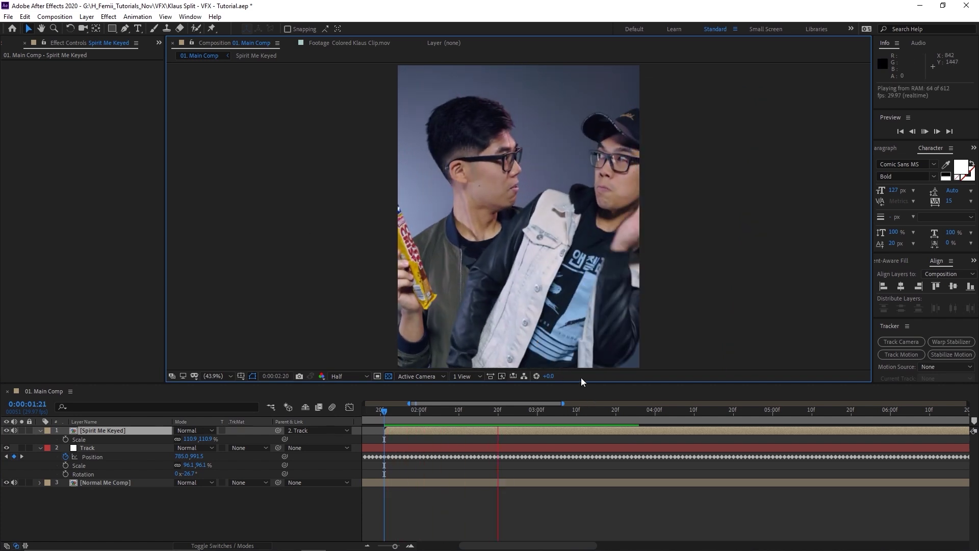
key("space")
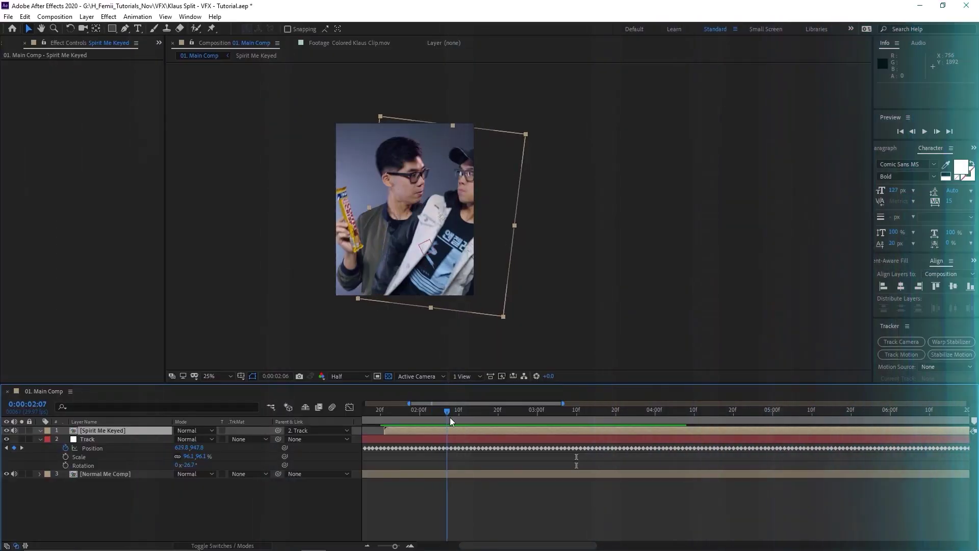
left_click_drag(450, 417, 498, 411)
- Create a white solid named Matte above Spirit Me Keyed
scroll(452, 250, "up", 2)
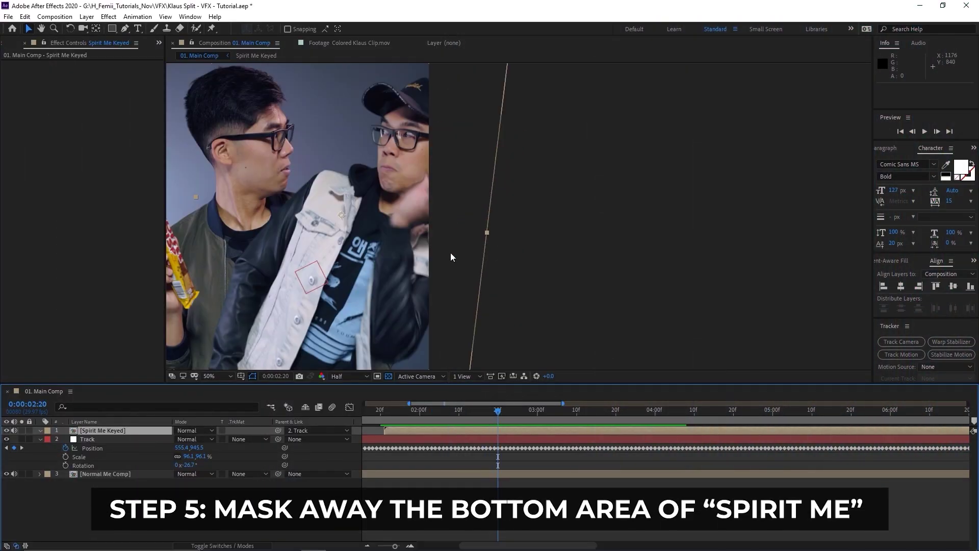
left_click_drag(358, 194, 412, 232)
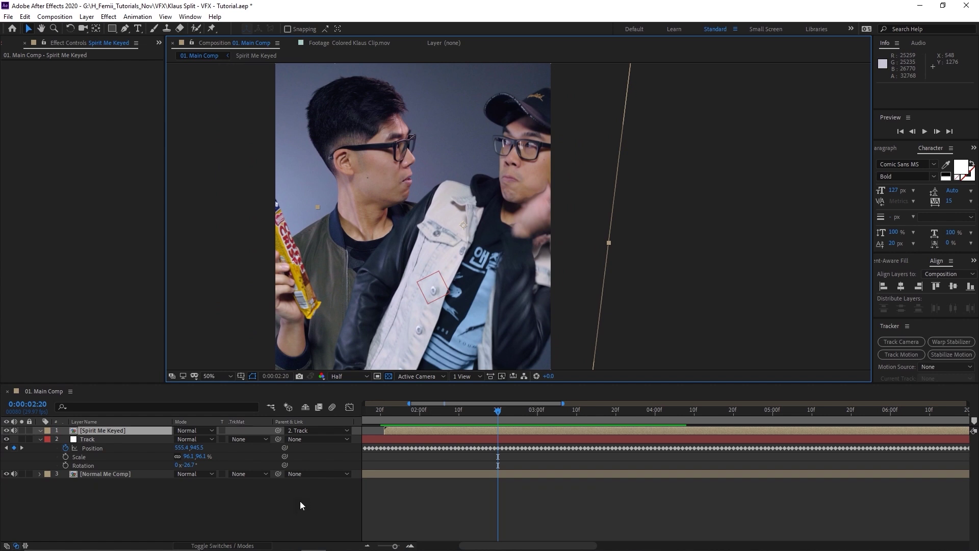
left_click(301, 505)
left_click(450, 432)
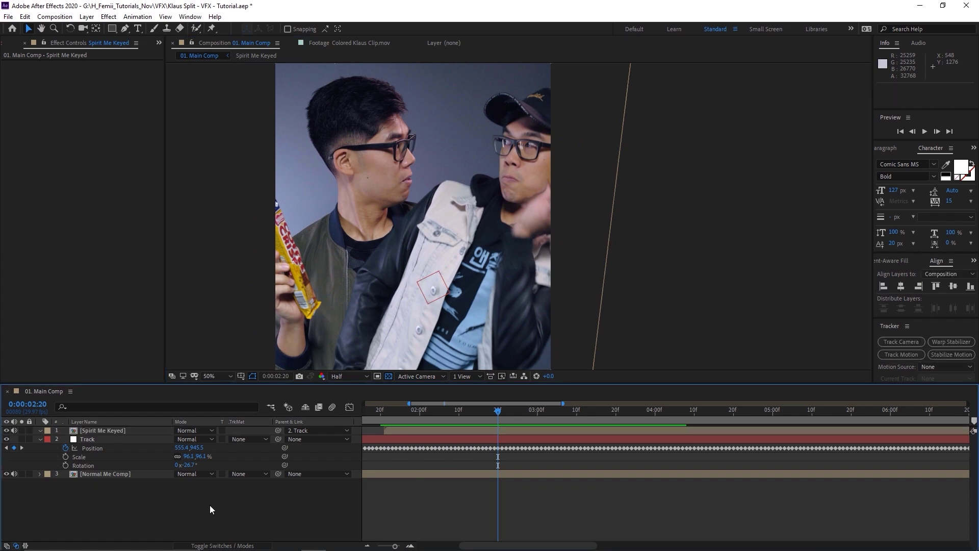
key("ctrl+y")
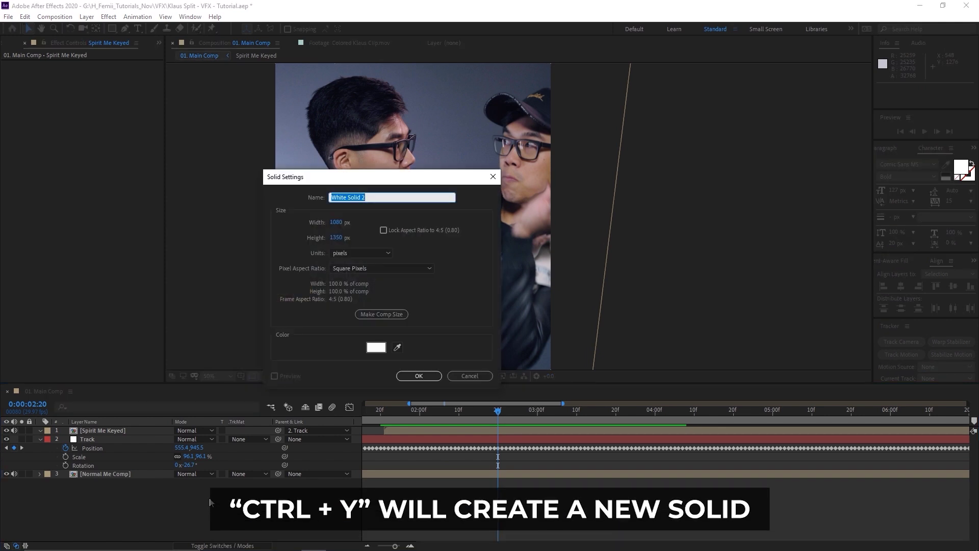
key("Return")
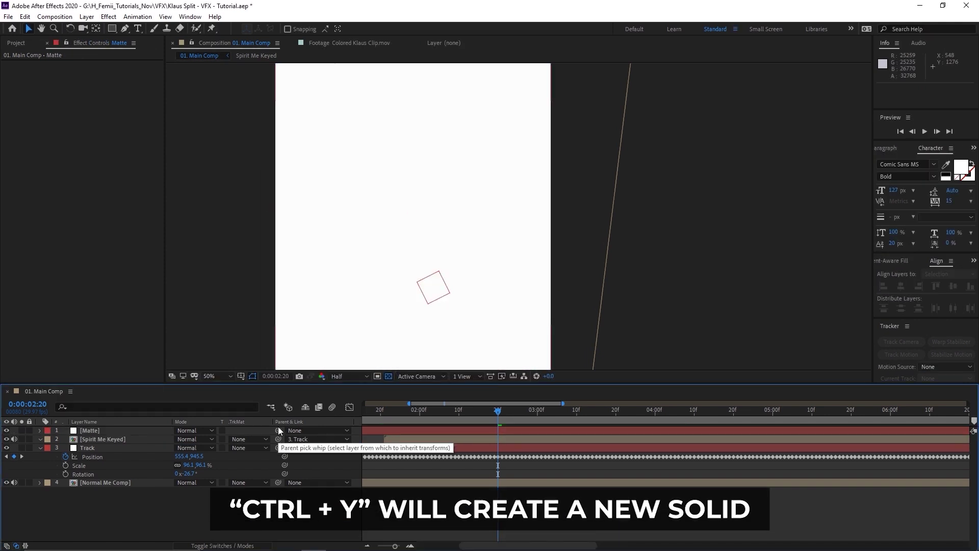
- Parent the Matte solid to Track, go to 0:00:02:13, and hide the Matte layer
left_click_drag(278, 431, 131, 449)
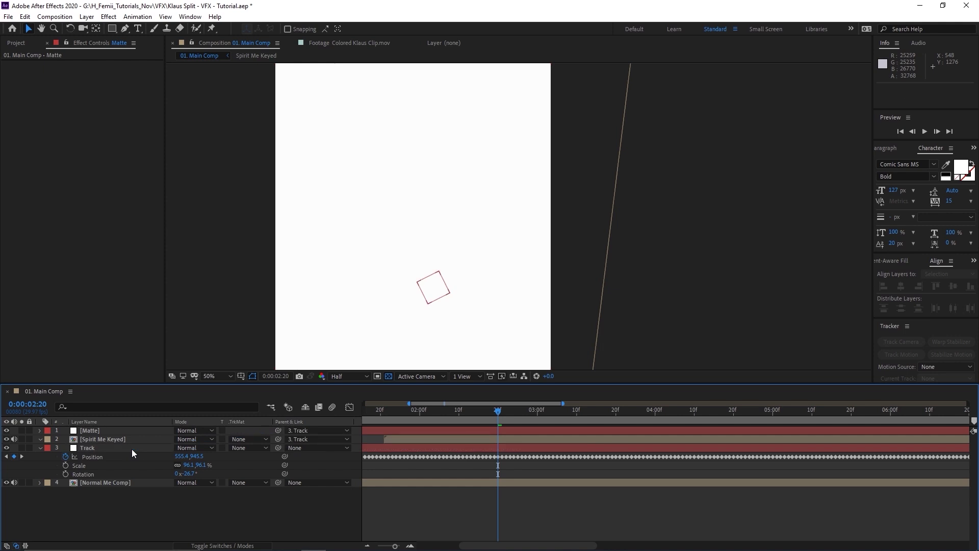
mouse_move(462, 417)
left_mouse_down()
mouse_move(444, 409)
mouse_move(469, 415)
left_mouse_up()
left_click(470, 430)
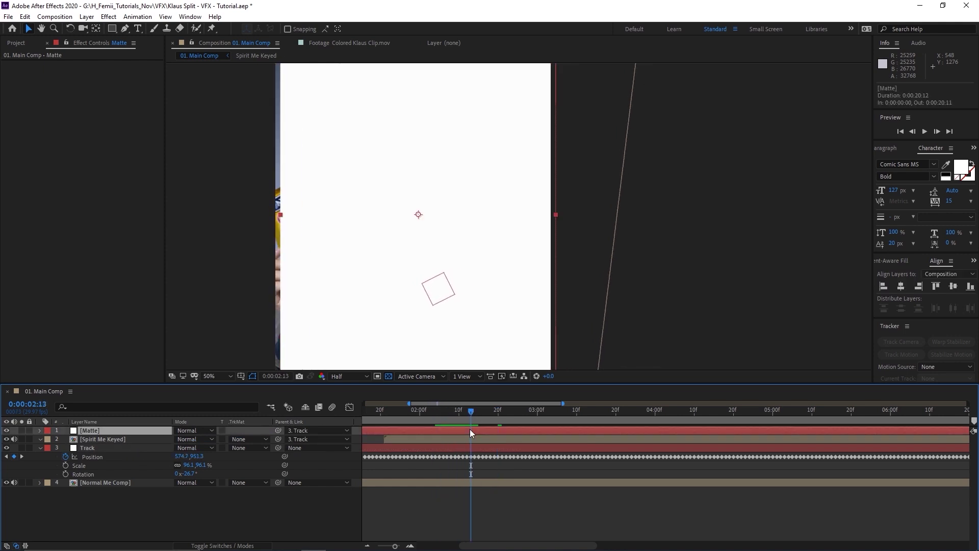
left_click(6, 430)
left_click_drag(404, 313, 325, 313)
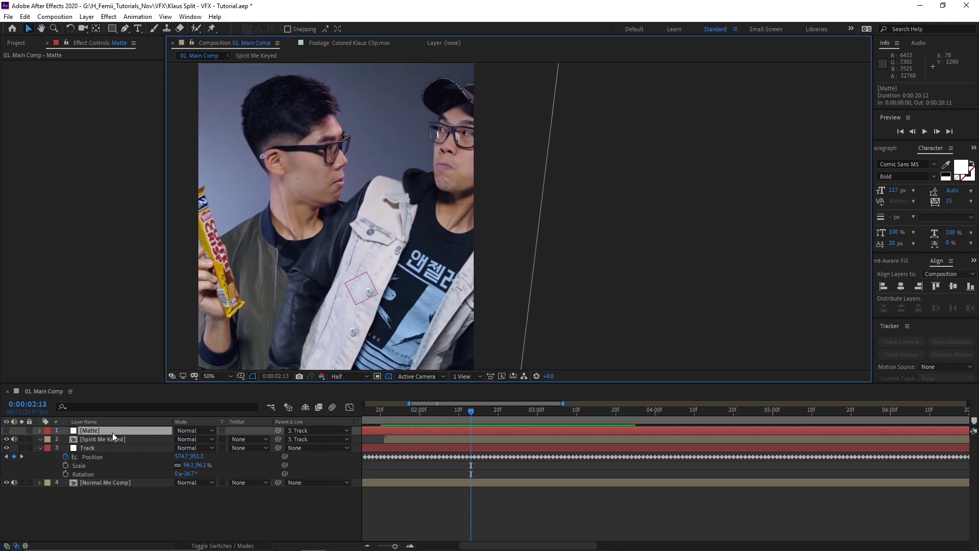
- Draw a curved mask on the Matte layer around the spirit's lower body and adjust a vertex
left_click(125, 29)
left_click_drag(376, 240, 367, 197)
left_click(356, 164)
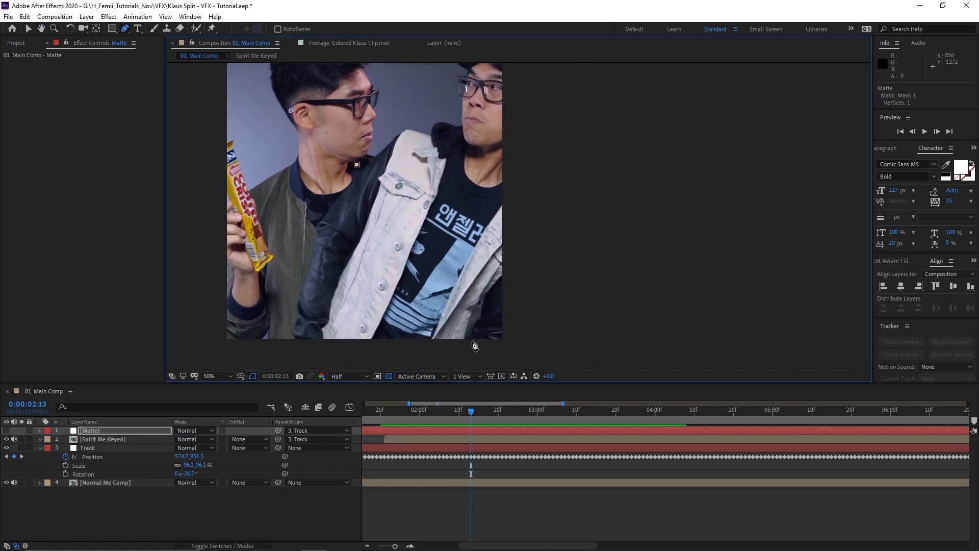
left_click_drag(481, 345, 554, 367)
left_click_drag(458, 367, 416, 333)
left_click_drag(289, 335, 260, 312)
left_click_drag(256, 234, 269, 198)
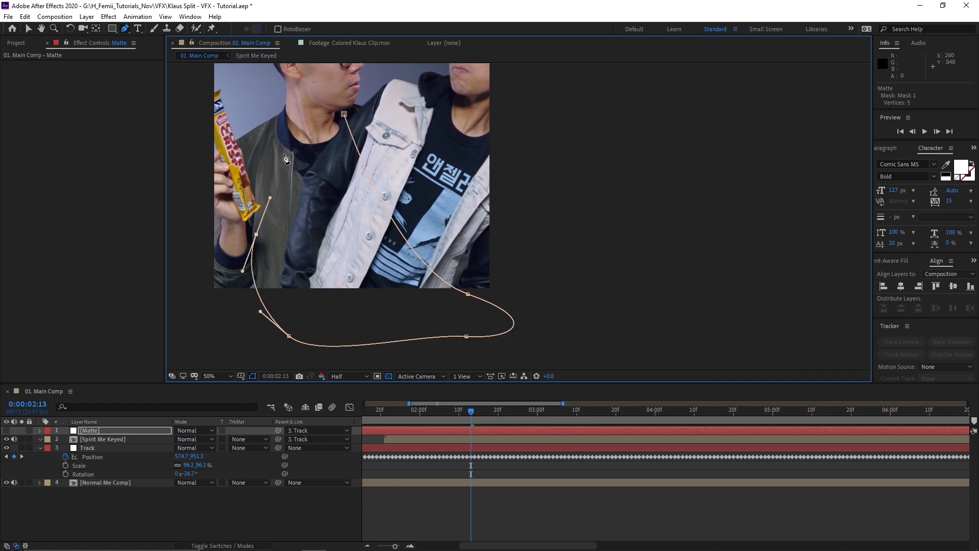
key("v")
left_click(472, 305)
left_click_drag(467, 295, 479, 287)
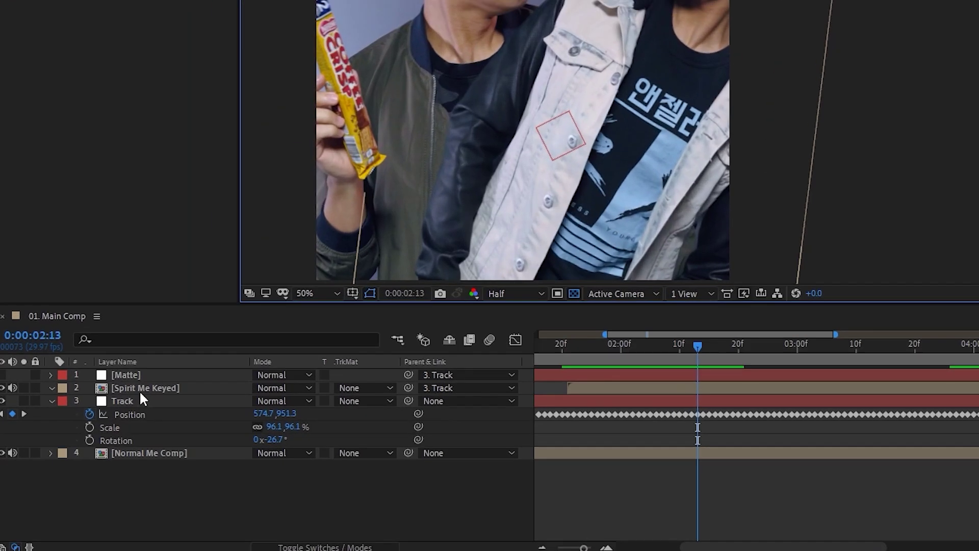
- Set Spirit Me Keyed's track matte to Luma Inverted Matte using the Matte layer
left_click(102, 441)
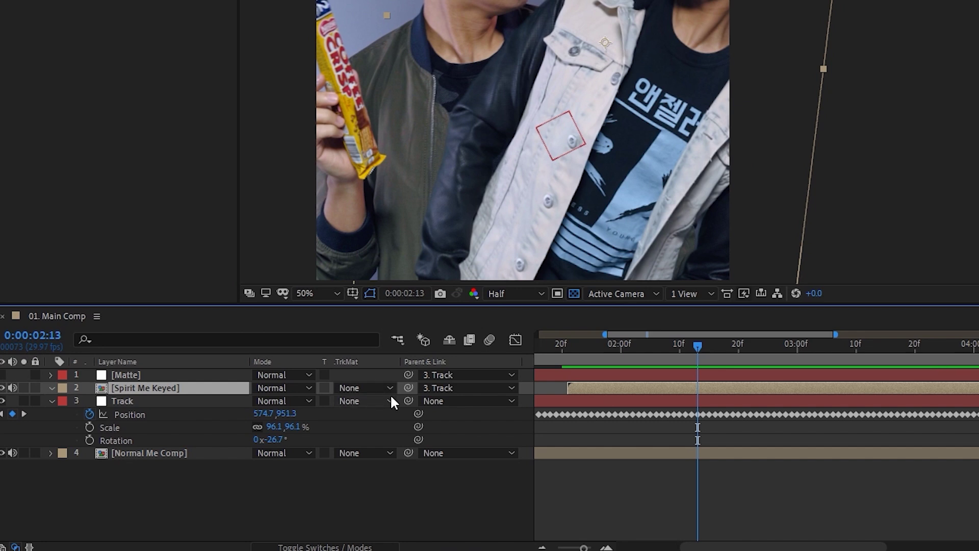
left_click(378, 387)
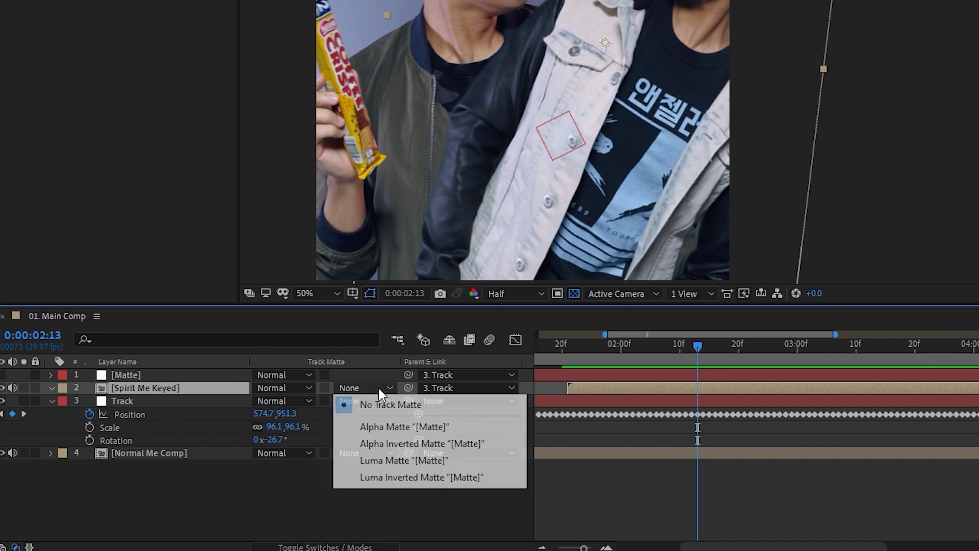
left_click(405, 477)
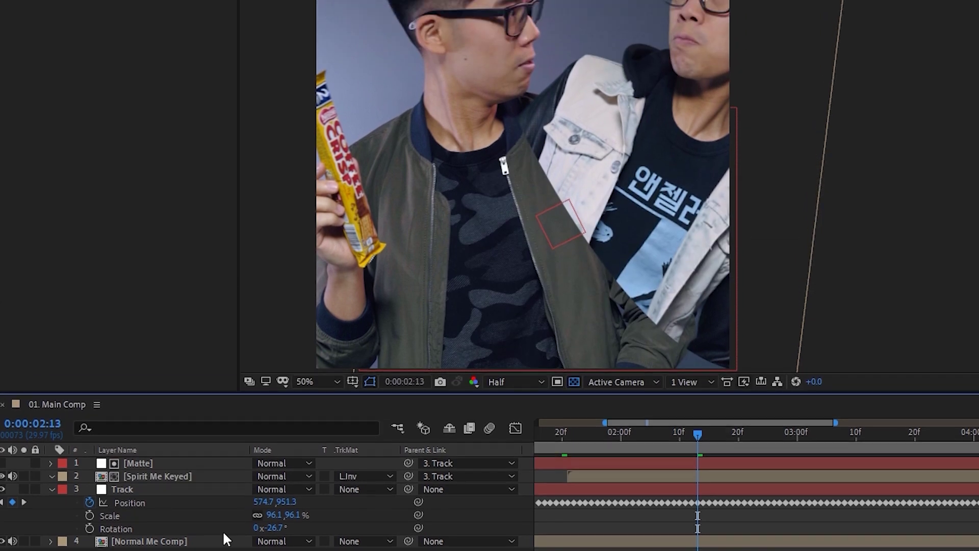
left_click_drag(530, 123, 451, 81)
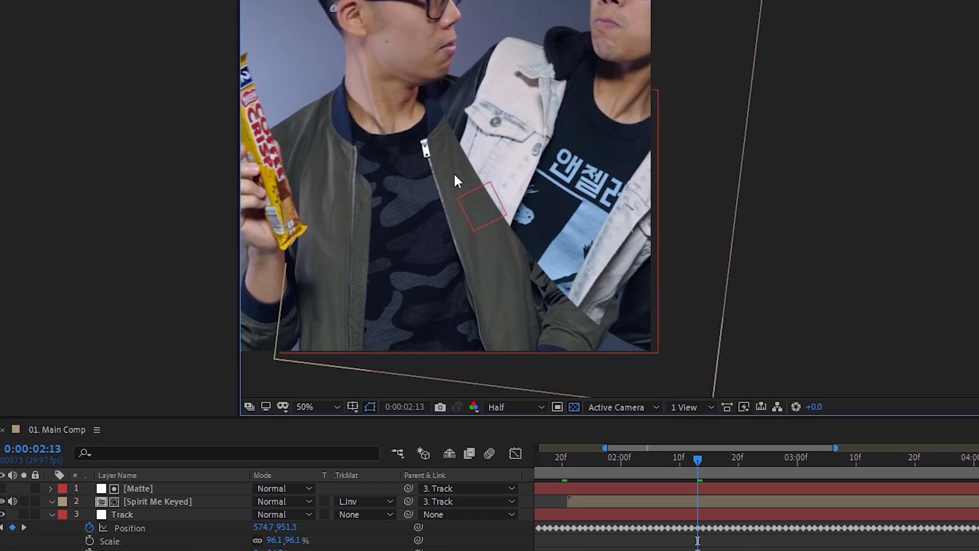
left_click(158, 489)
- Feather the Matte's Mask 1 by 30 pixels and reshape its lower-right vertex and curve
key("f")
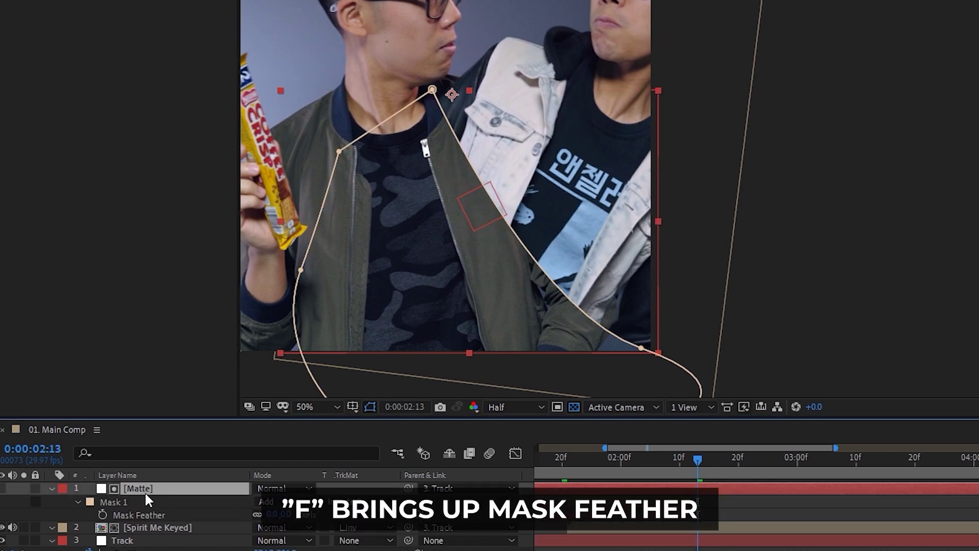
left_click_drag(274, 514, 298, 515)
left_click_drag(641, 349, 595, 354)
left_click_drag(706, 395, 812, 336)
left_click_drag(596, 354, 589, 352)
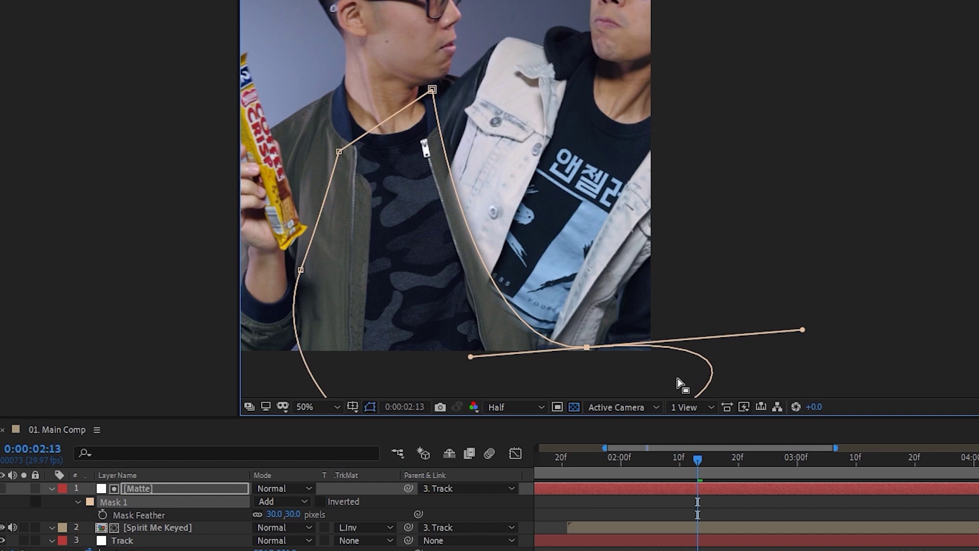
left_click_drag(802, 330, 763, 372)
left_click_drag(587, 348, 585, 349)
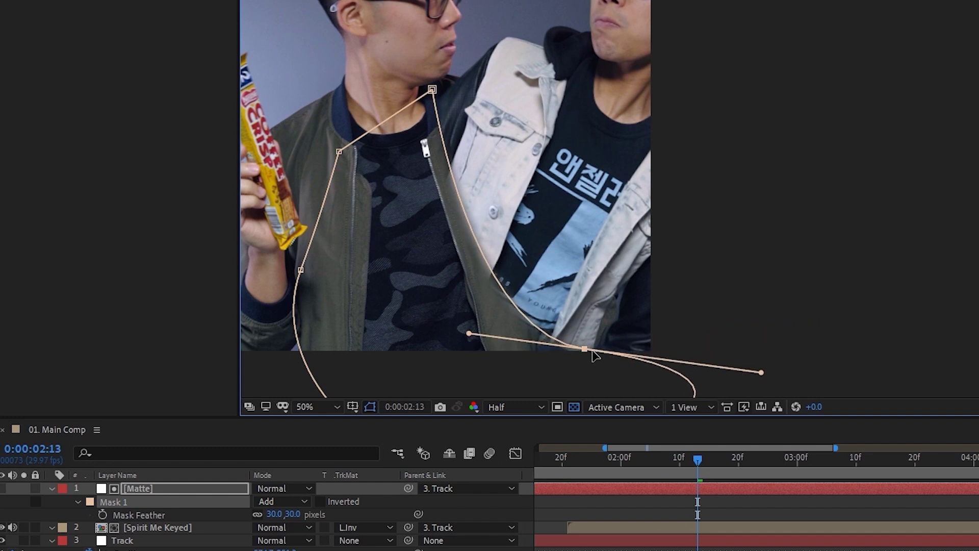
left_click(683, 512)
left_click_drag(680, 460, 805, 466)
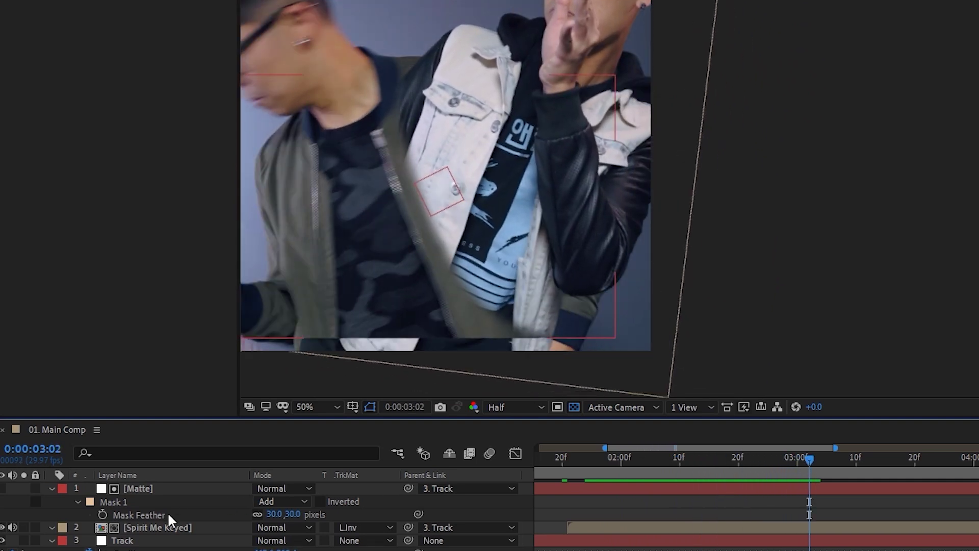
- Scale the Matte layer up to 116.1%
left_click(161, 497)
left_click(197, 488)
key("s")
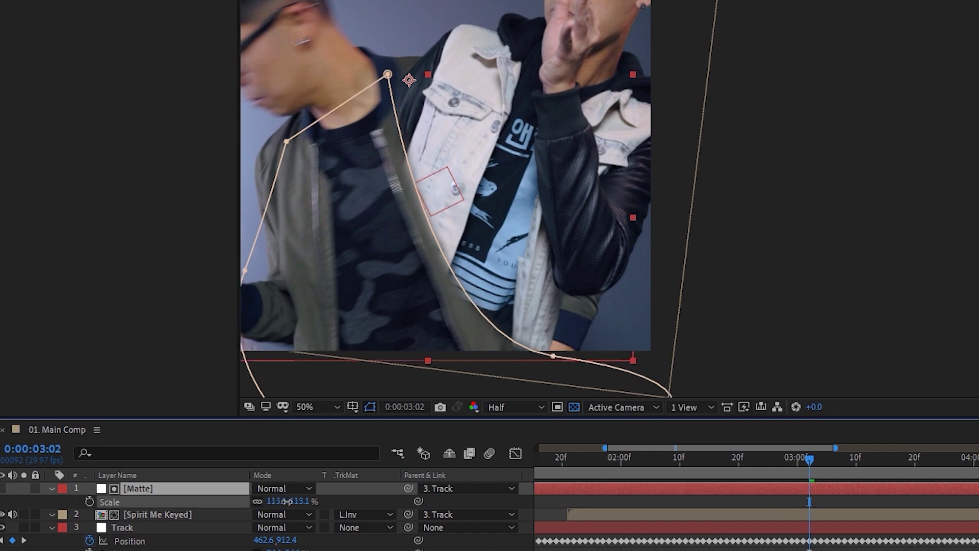
left_click_drag(287, 502, 296, 501)
- At 0:00:01:26, move the Matte's mask vertices up toward the shoulder
left_click_drag(810, 459, 956, 462)
left_click_drag(615, 290, 750, 307)
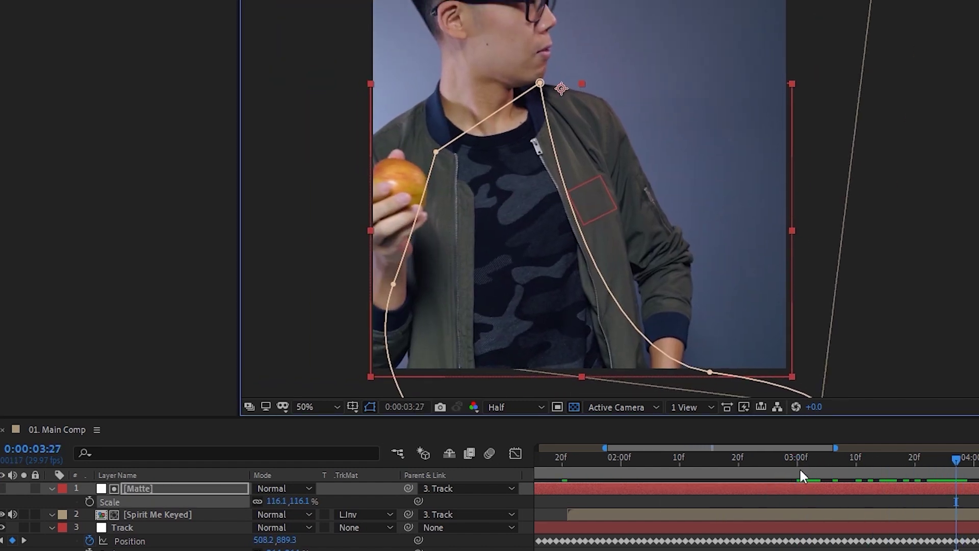
left_click_drag(800, 464, 586, 468)
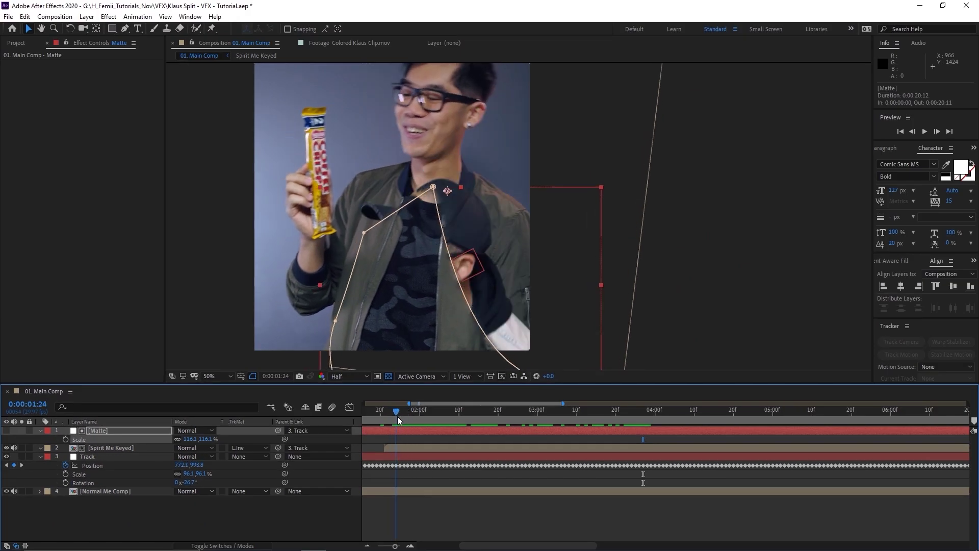
left_click_drag(397, 416, 405, 420)
left_click(425, 432)
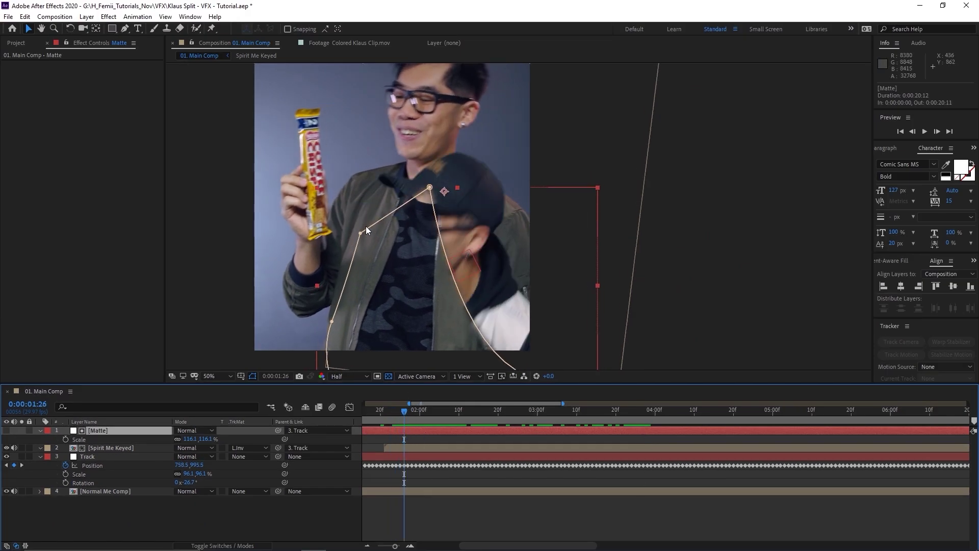
left_click_drag(360, 233, 322, 172)
left_click(428, 186)
left_click_drag(429, 187, 409, 131)
- Fit the whole composition in the viewer and return to 0:00:01:28
left_click_drag(406, 418, 390, 417)
left_click(228, 377)
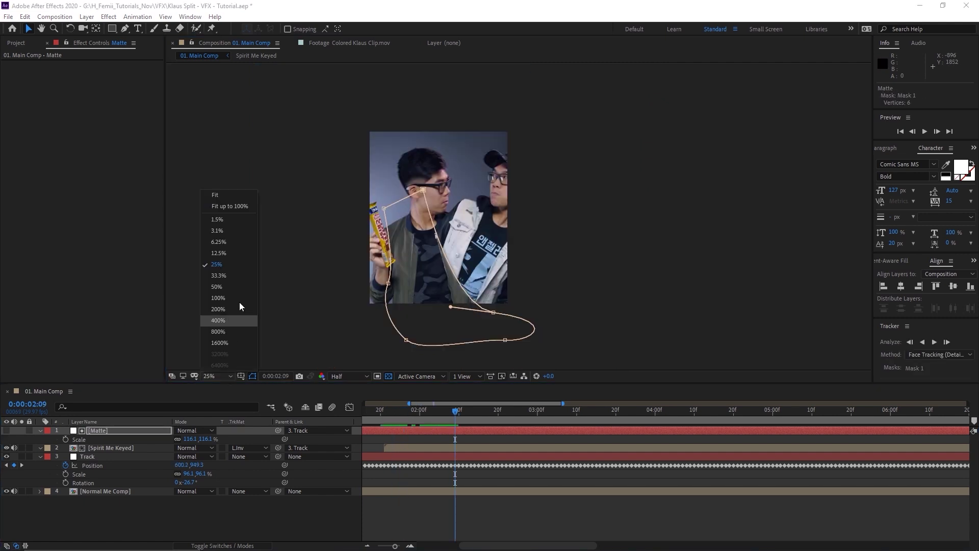
left_click(239, 206)
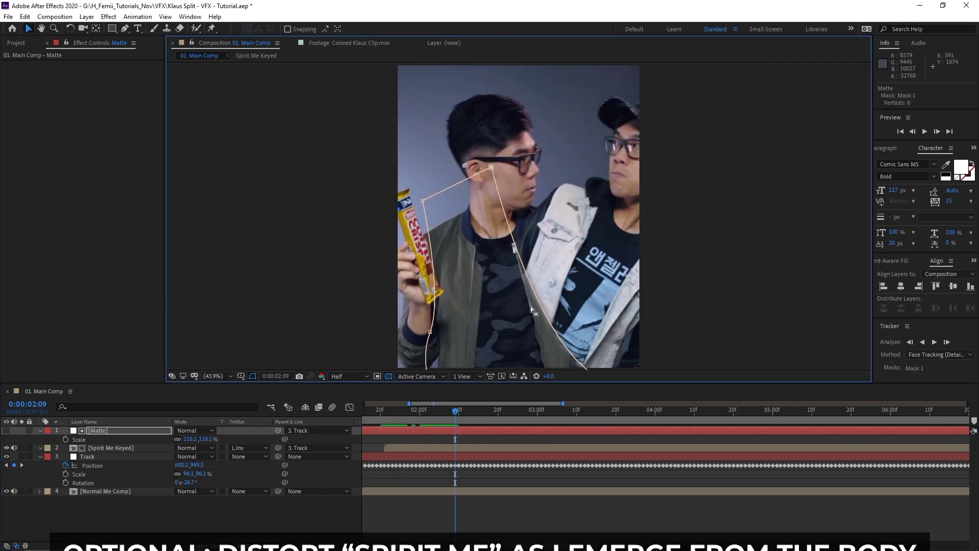
left_click_drag(586, 301, 549, 300)
mouse_move(451, 415)
left_mouse_down()
mouse_move(414, 412)
mouse_move(456, 413)
left_mouse_up()
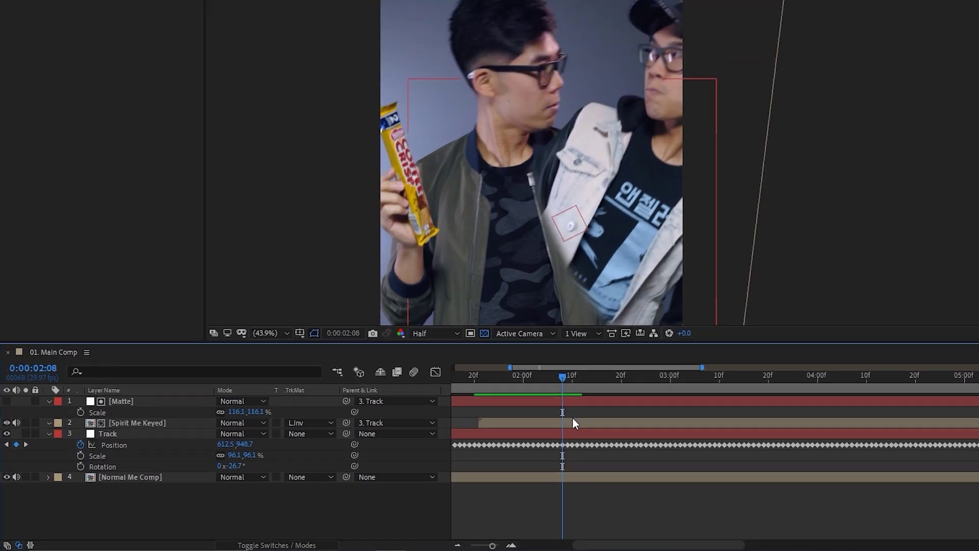
- Apply Bezier Warp to Spirit Me Keyed and keyframe all its points at 0:00:02:10
left_click(458, 449)
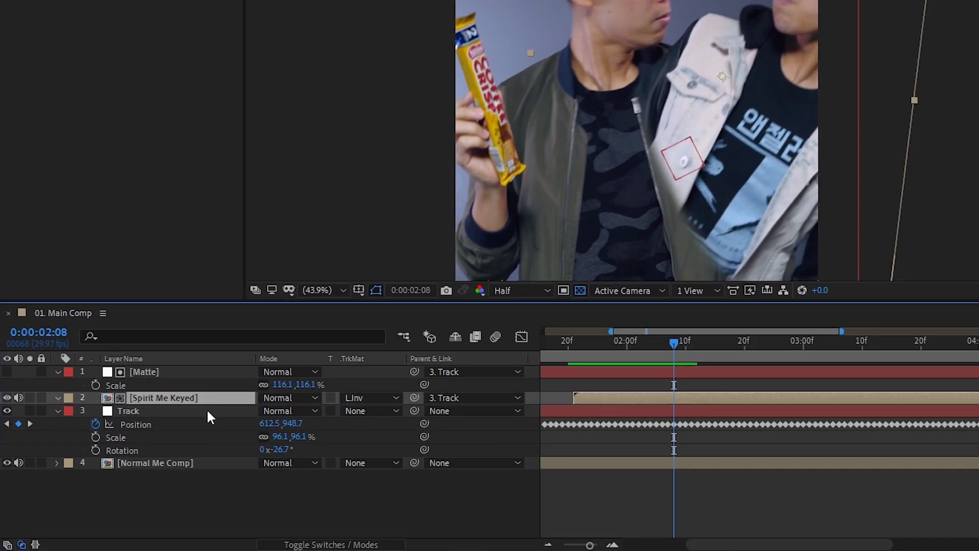
key("ctrl+space")
type("bez")
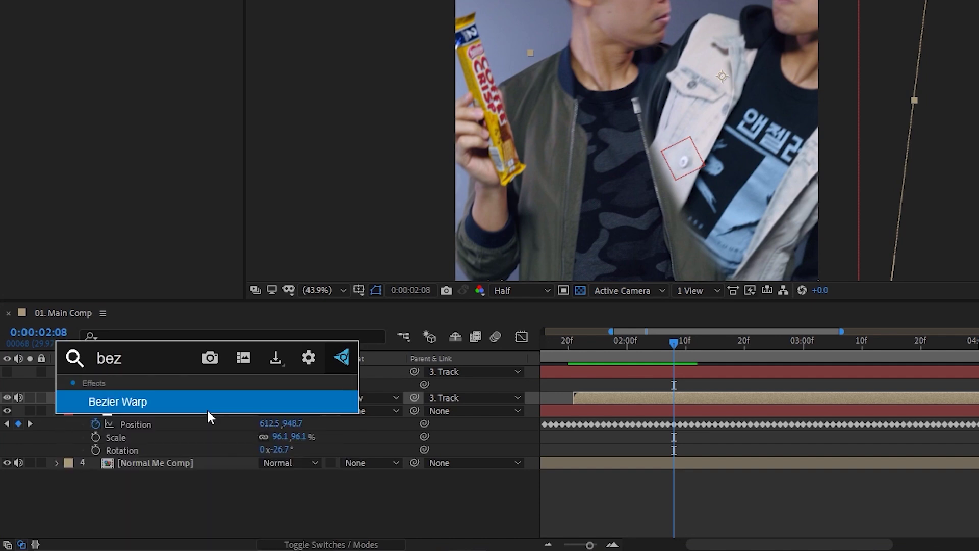
key("Return")
left_click_drag(674, 342, 667, 346)
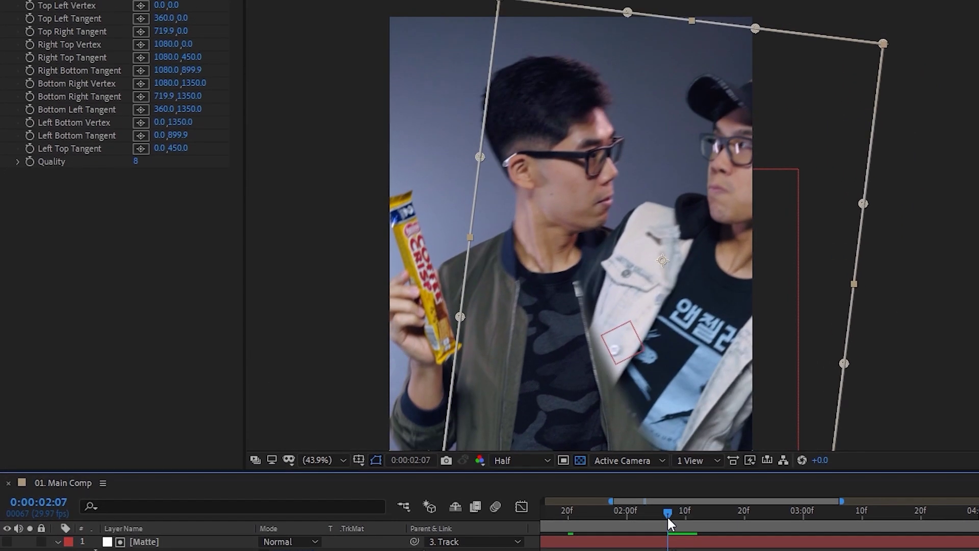
mouse_move(668, 519)
left_mouse_down()
mouse_move(638, 519)
mouse_move(686, 519)
left_mouse_up()
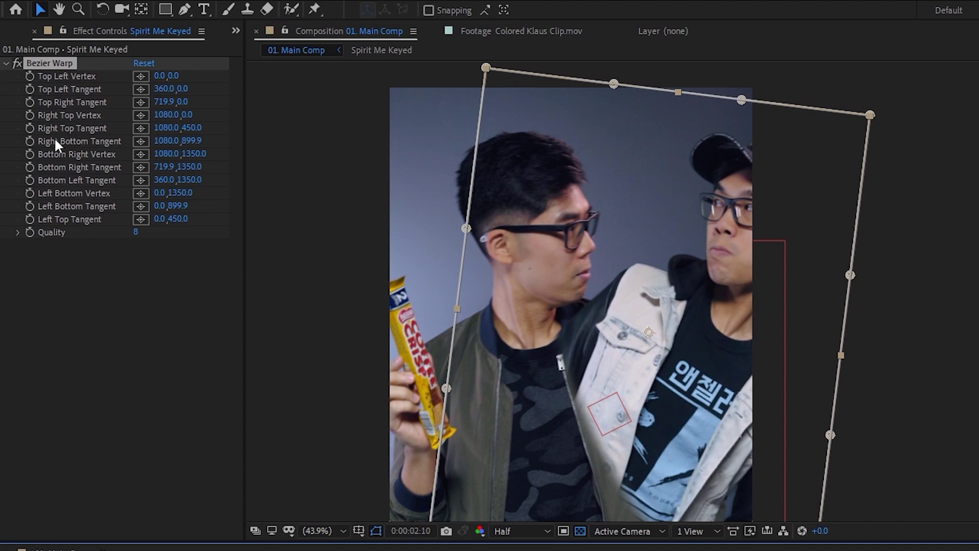
left_click(29, 75, "ctrl+alt")
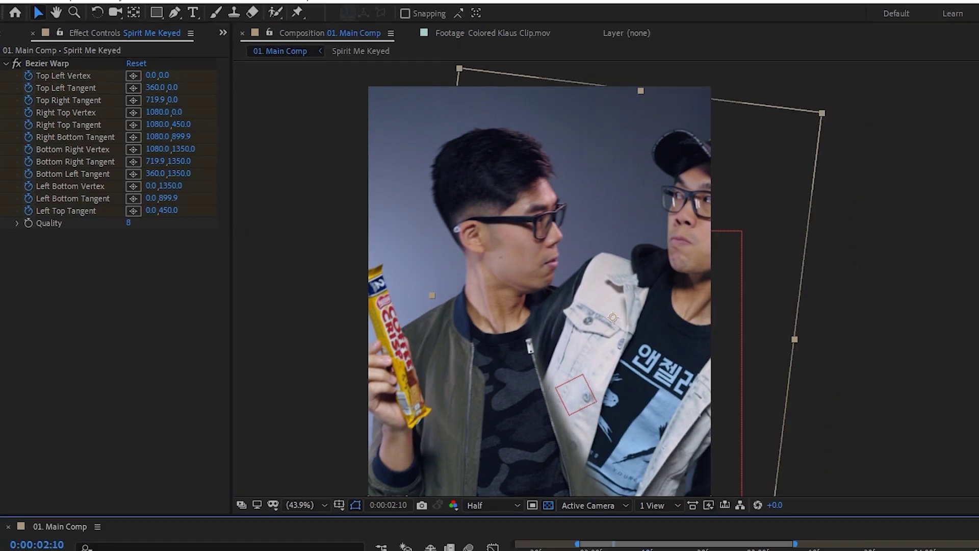
- At 0:00:01:26, pull the Bezier Warp corners and tangents inward to distort the spirit
left_click_drag(458, 411, 403, 411)
left_click_drag(481, 247, 428, 238)
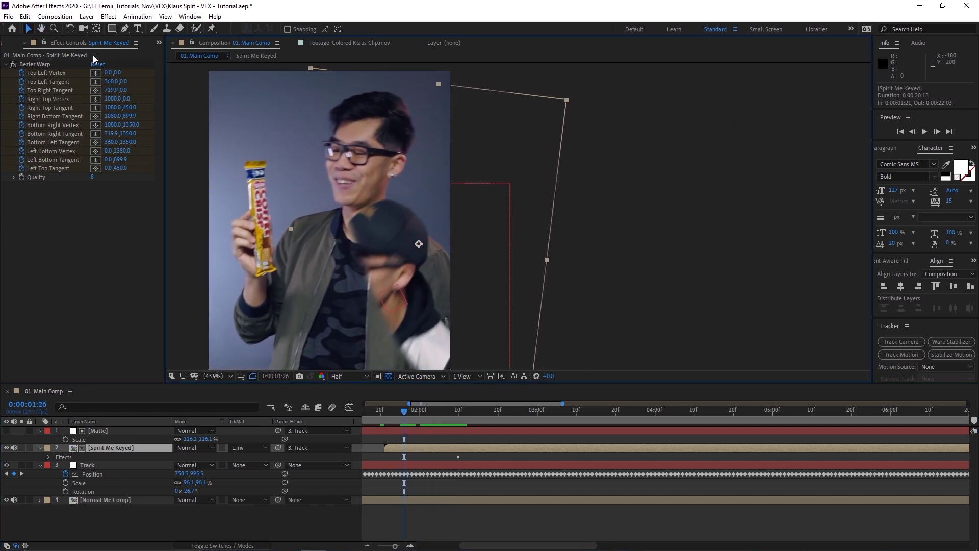
left_click(46, 63)
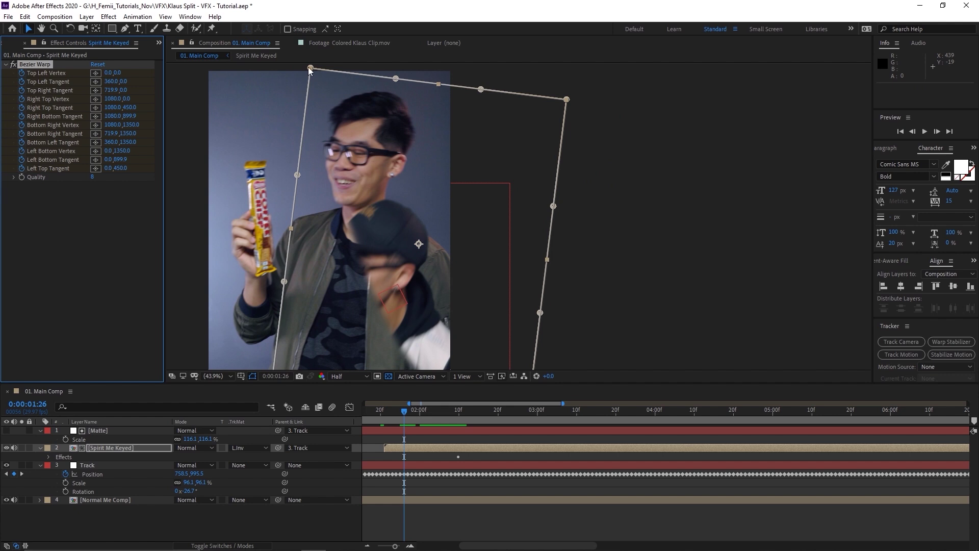
left_click_drag(310, 69, 337, 87)
left_click_drag(298, 175, 353, 147)
left_click_drag(500, 353, 376, 347)
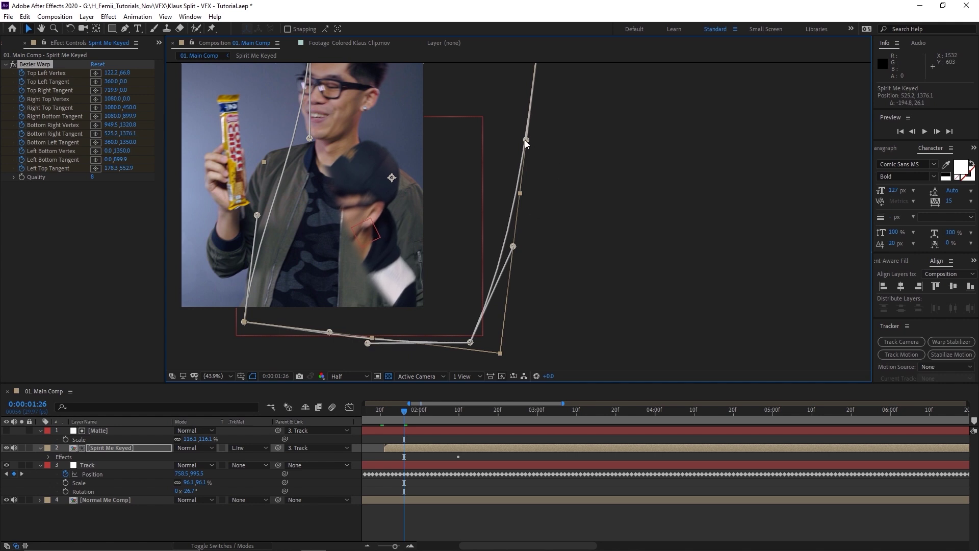
left_click_drag(526, 142, 533, 162)
- Preview the warp animation from 0:00:01:24
key("space")
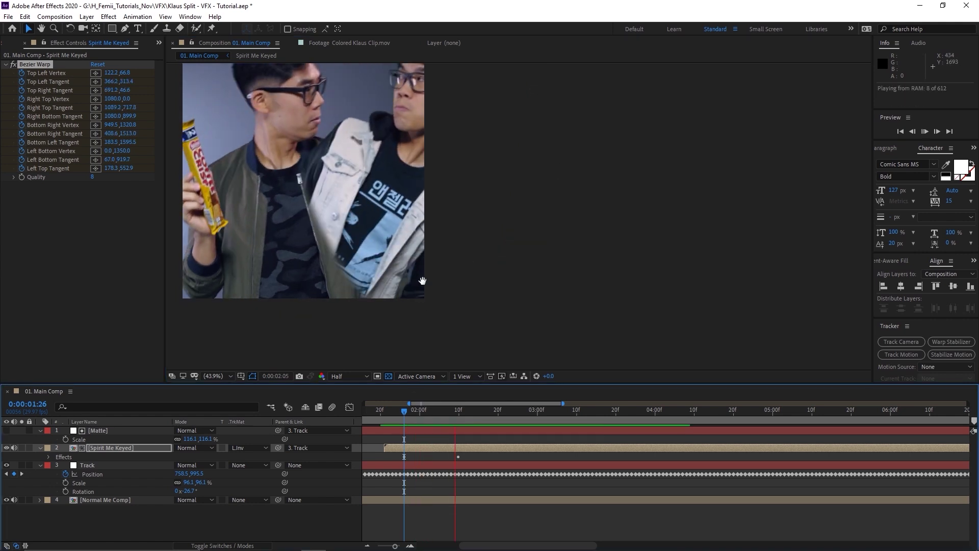
key("space")
left_click_drag(418, 247, 455, 285)
left_click(398, 413)
key("space")
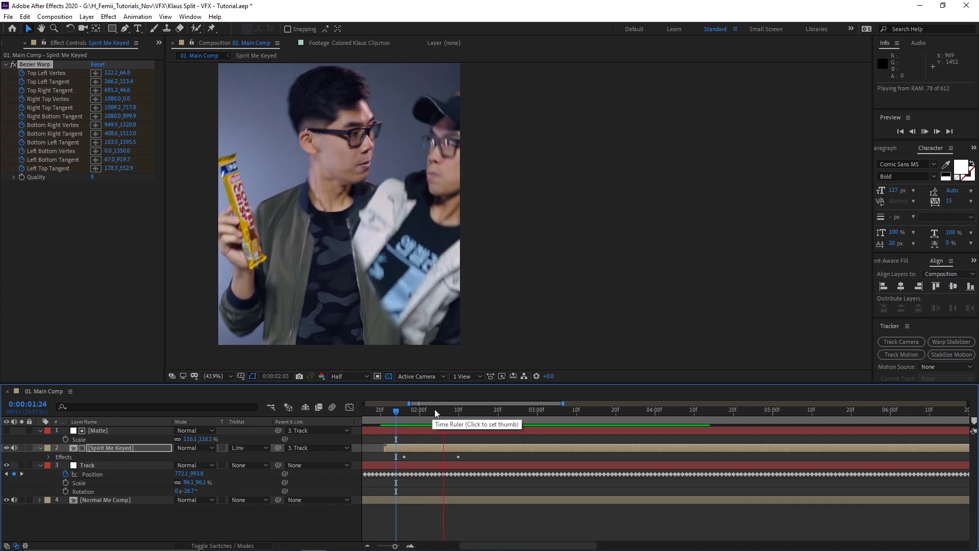
key("space")
- Delay Spirit Me Keyed's in-point by four frames to 0:00:01:25
left_click(399, 415)
key("space")
key("space")
left_click(405, 416)
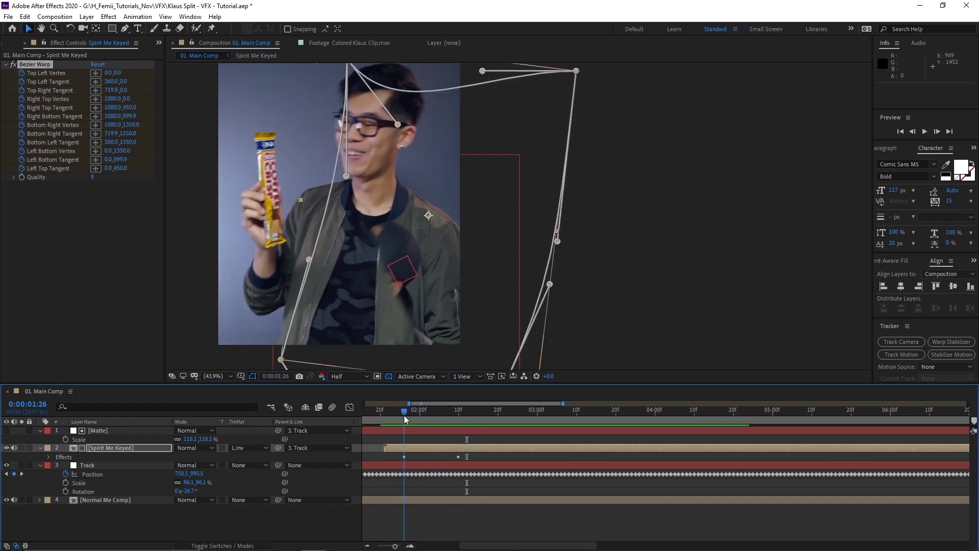
left_click_drag(384, 447, 400, 446)
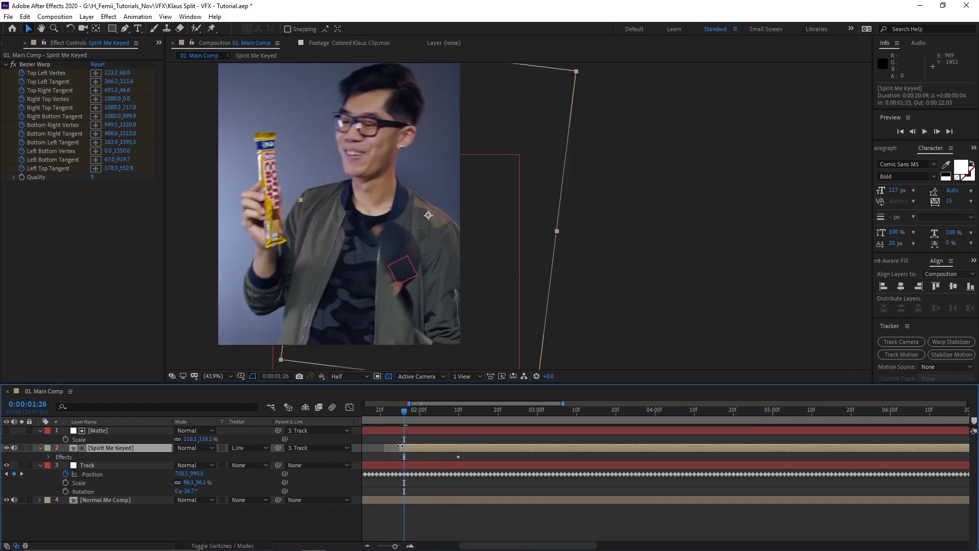
- RAM-preview the shot and scrub between 0:00:03:10 and 0:00:02:10 to check the warp
key("space")
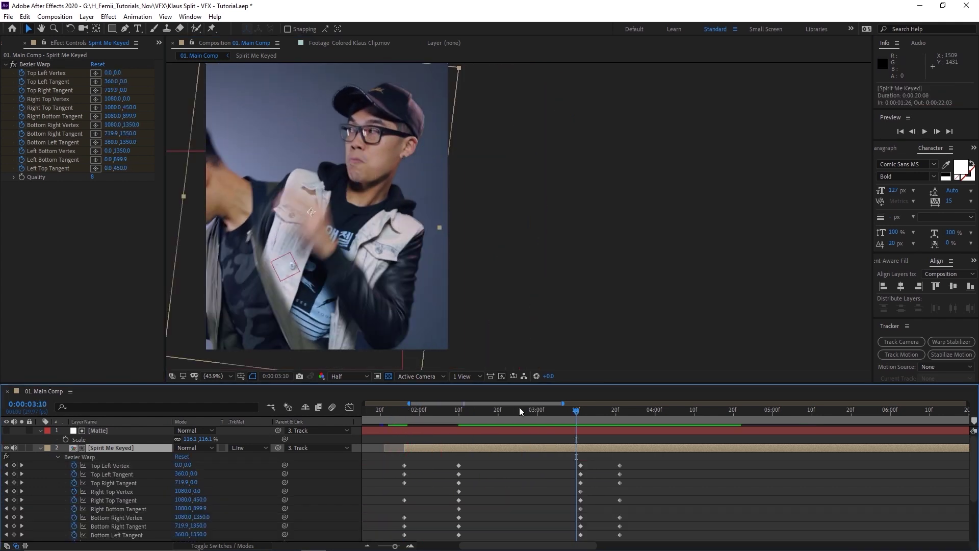
left_click_drag(521, 411, 411, 422)
key("space")
left_click(457, 286)
left_click_drag(455, 320, 495, 315)
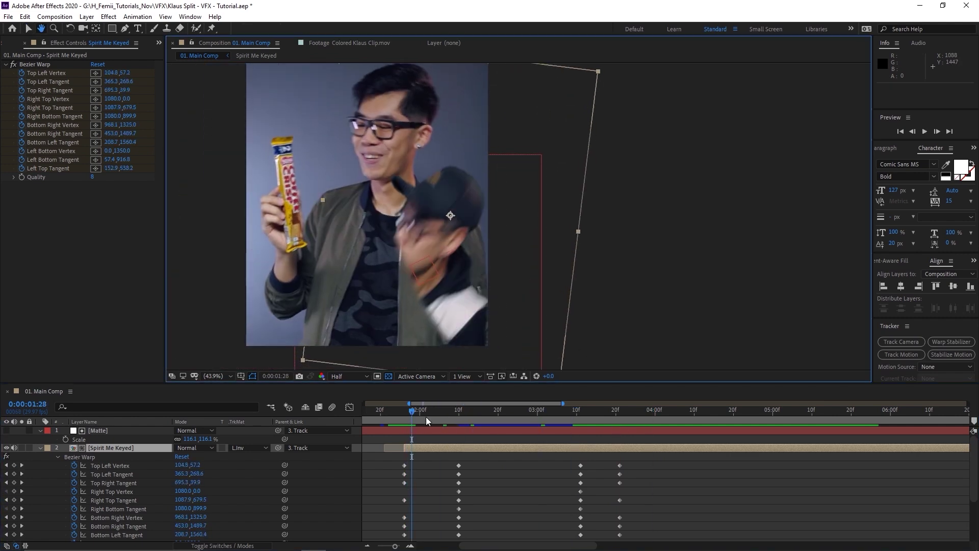
left_click_drag(406, 414, 458, 418)
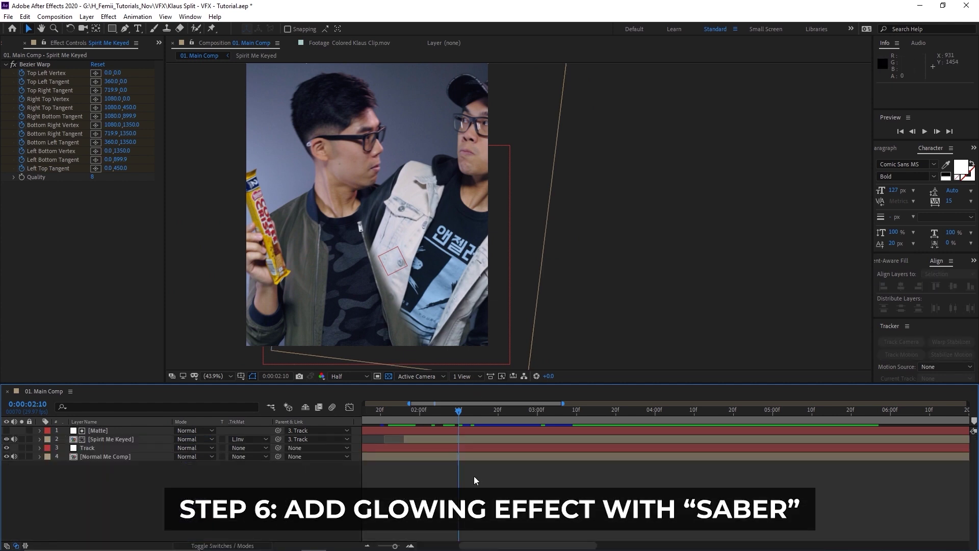
- Create a new white solid and scale it to 127%
key("ctrl+y")
left_click(411, 373)
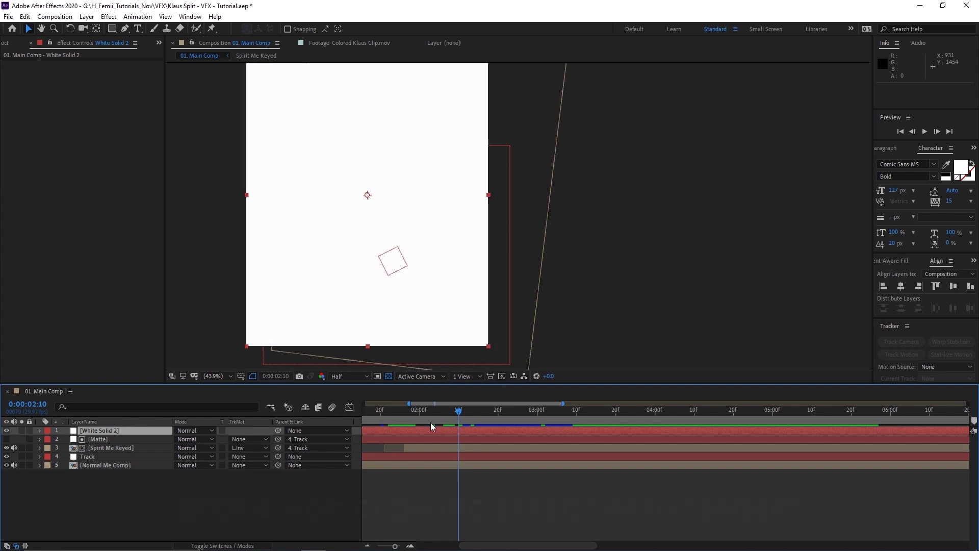
key("s")
left_click_drag(209, 442, 328, 378)
scroll(483, 269, "down", 2)
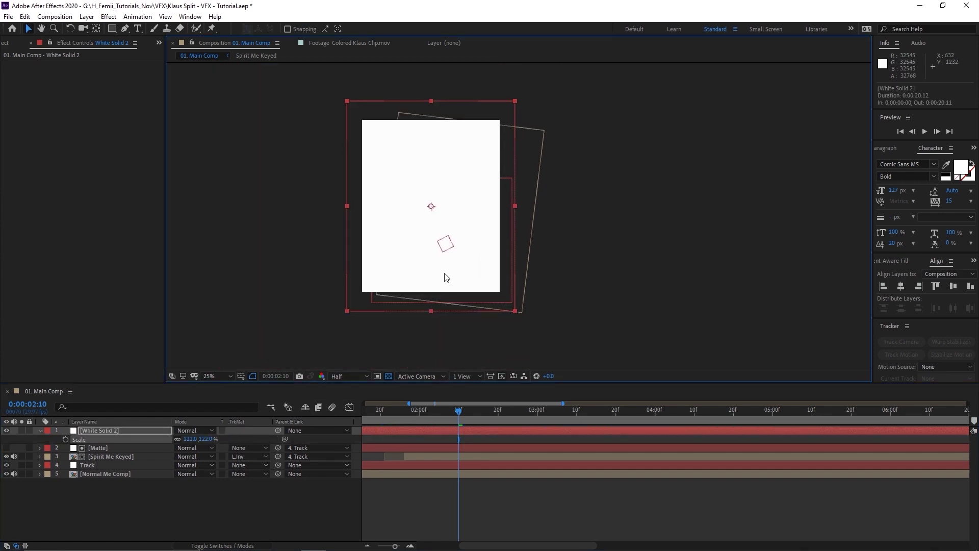
scroll(446, 278, "up", 2)
- Parent the white solid to the Track layer and rename it Saber
left_click(120, 431)
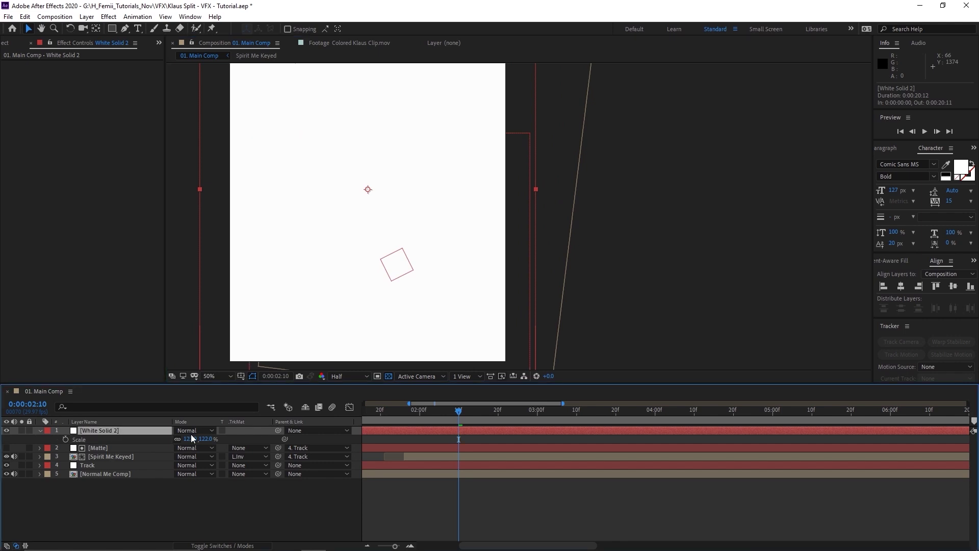
left_click_drag(278, 431, 116, 467)
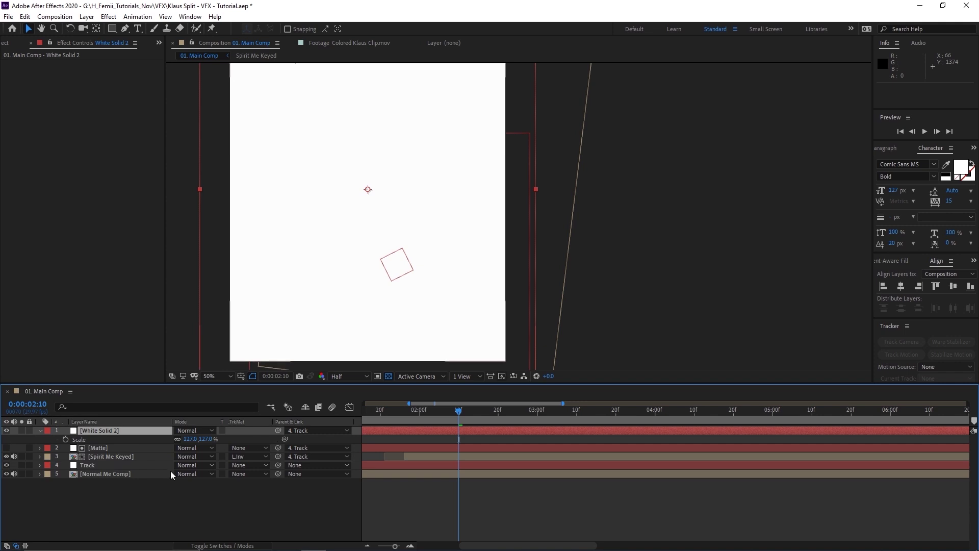
left_click(150, 433)
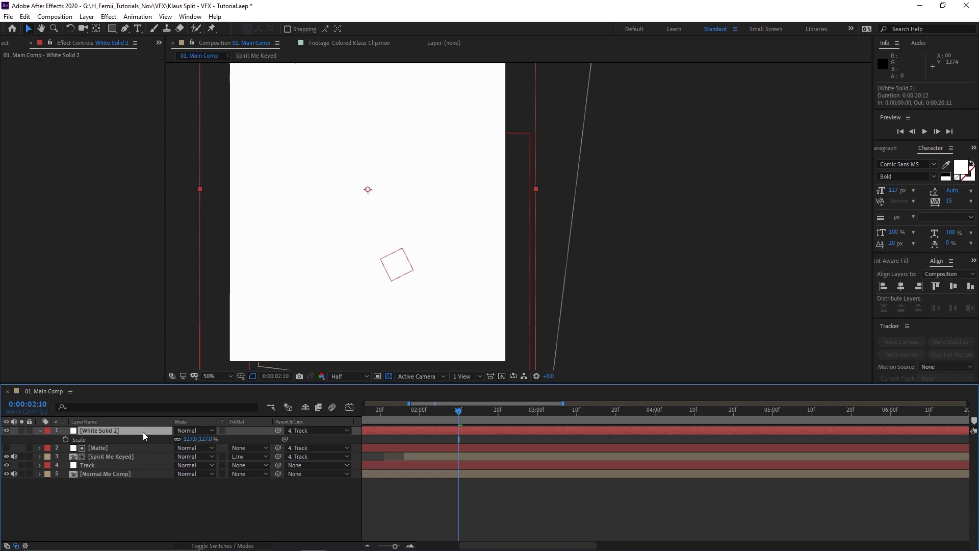
right_click(144, 436)
left_click(167, 431)
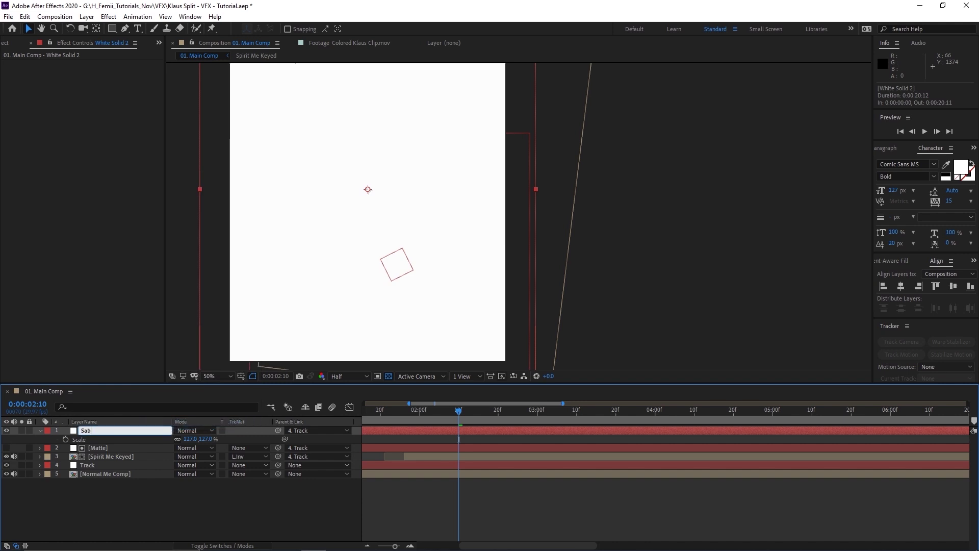
key("Return")
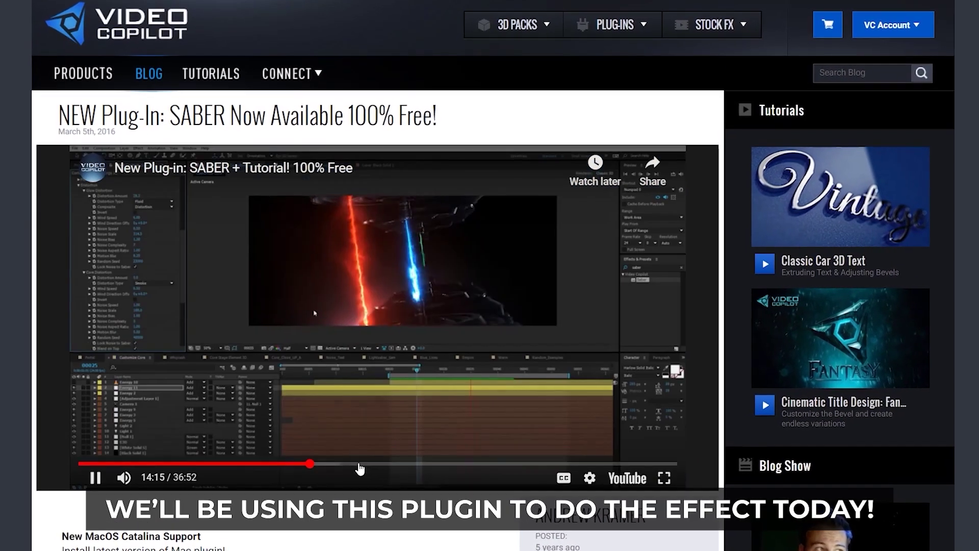
left_click(425, 468)
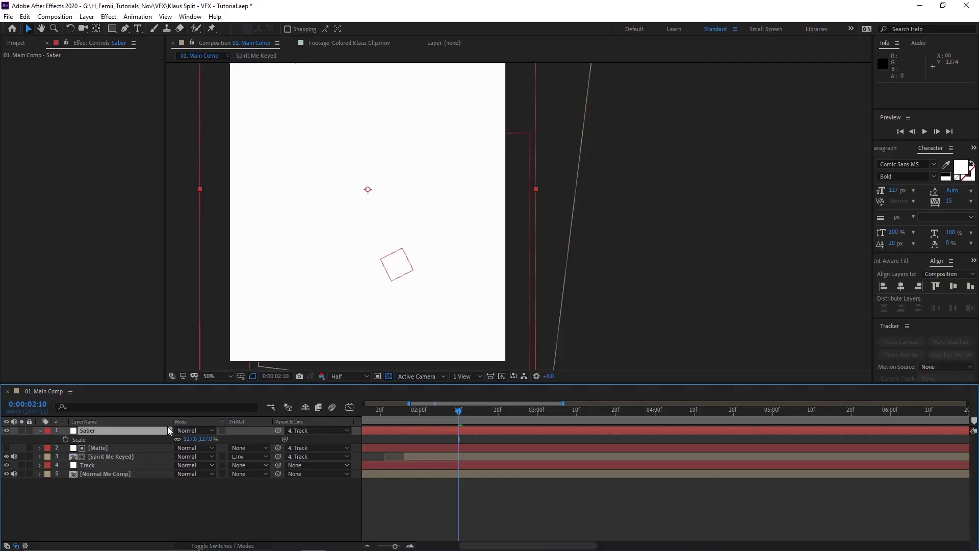
- Apply the Saber effect to the solid and choose the Nebula preset
key("ctrl+space")
type("sae")
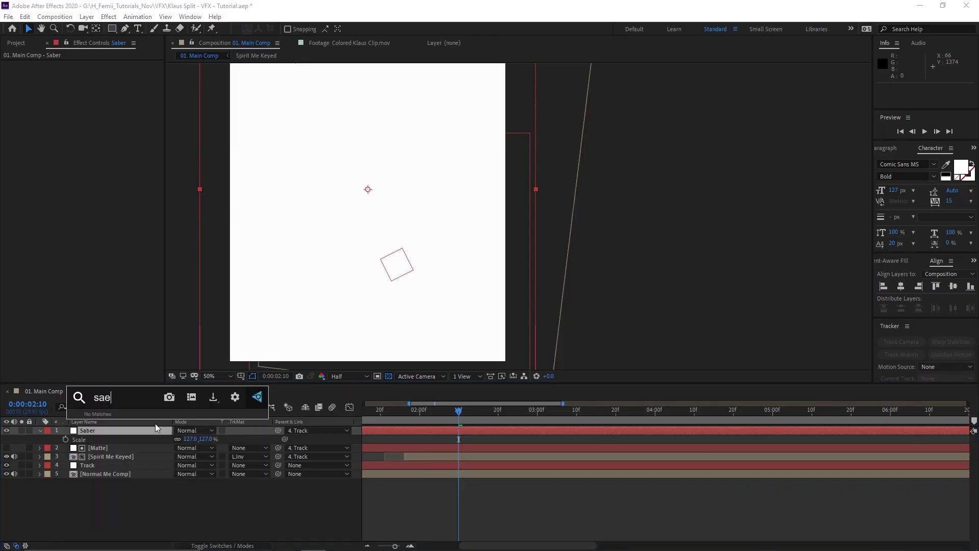
key("BackSpace")
type("ber")
key("Return")
left_click_drag(327, 237, 410, 262)
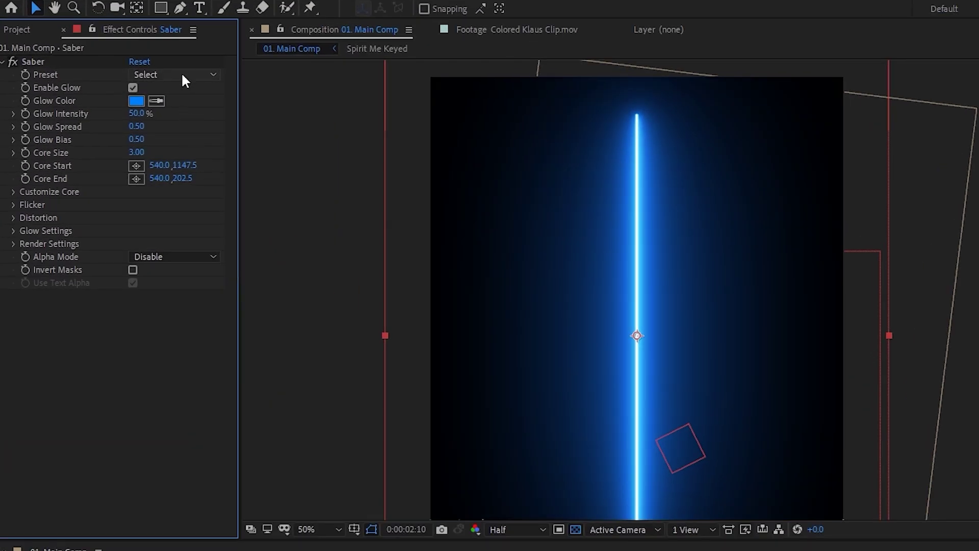
left_click(125, 73)
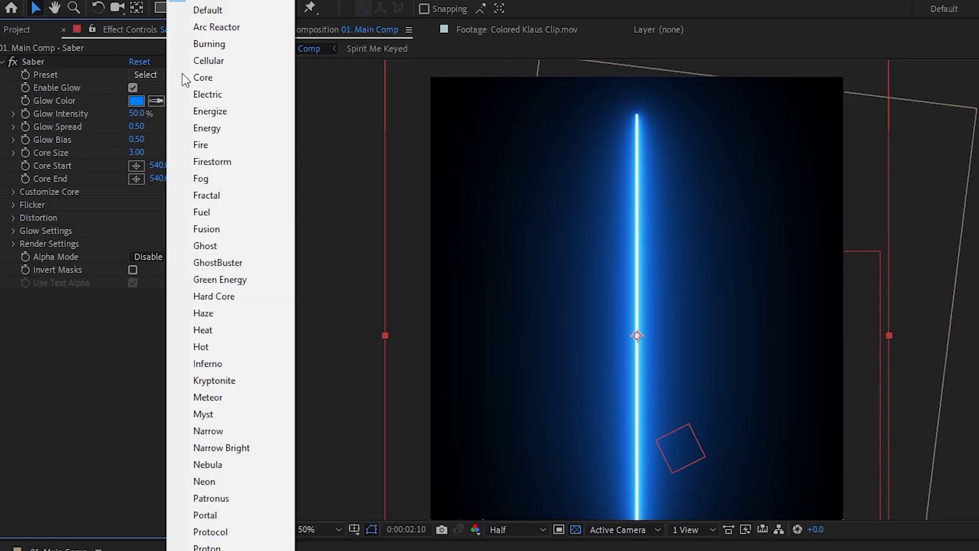
left_click(243, 463)
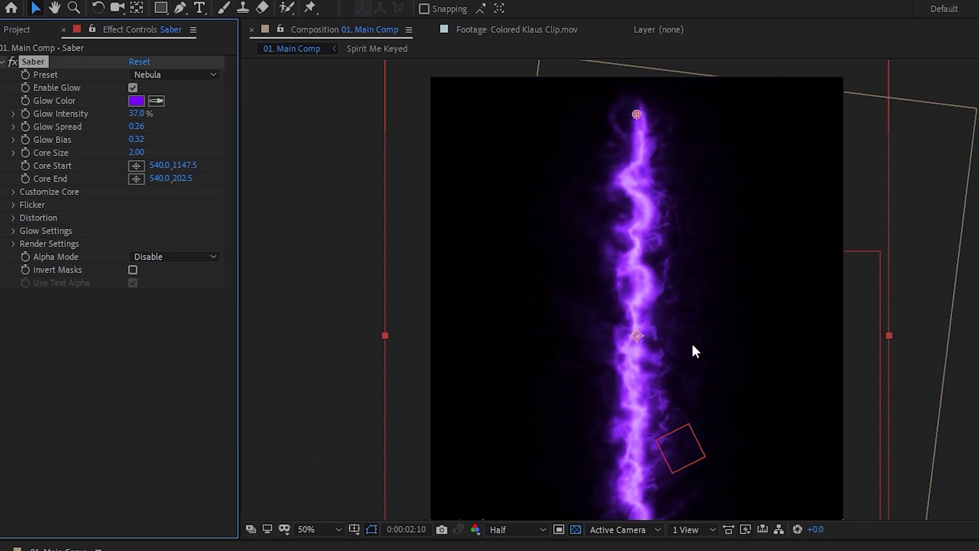
- Set the Saber glow colour to cyan, hue 188
left_click(136, 100)
left_click(336, 465)
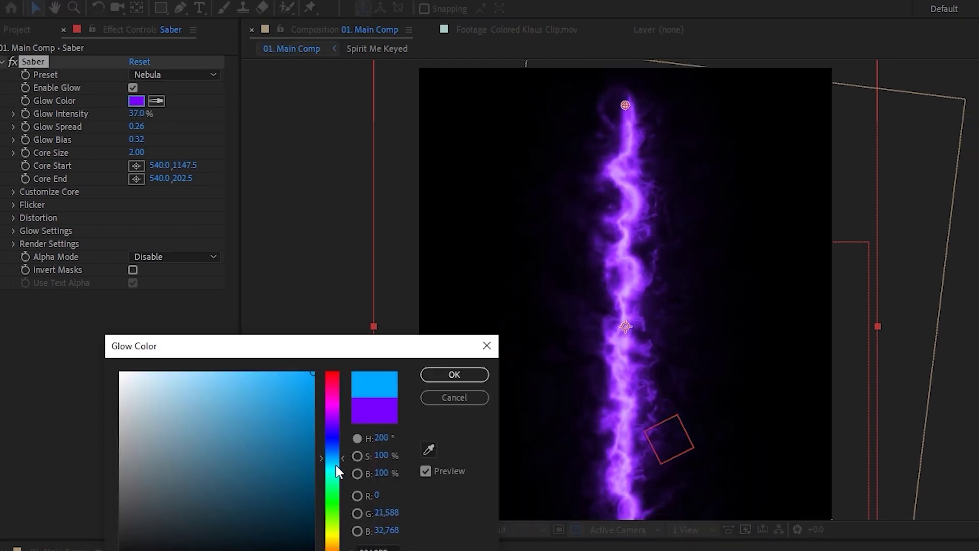
left_click_drag(336, 466, 337, 465)
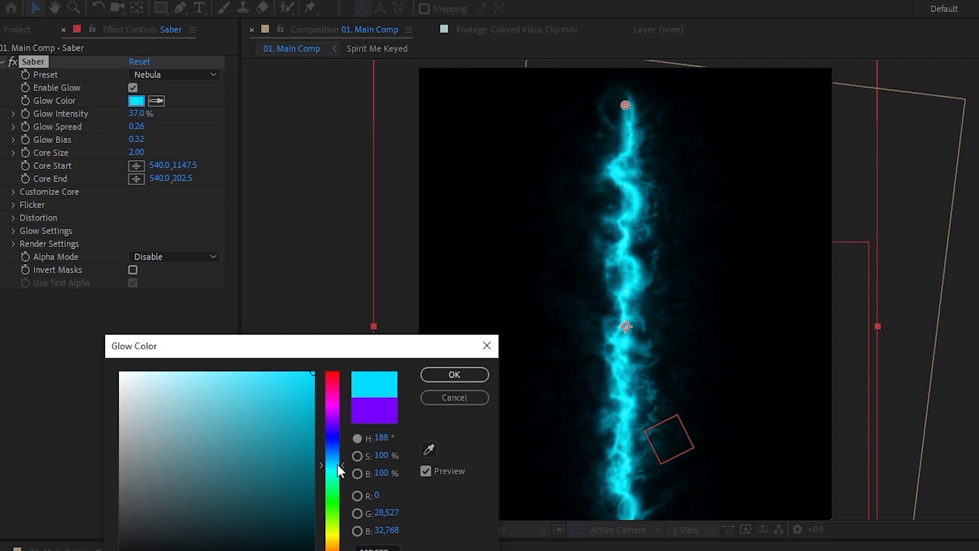
left_click(455, 375)
left_click_drag(612, 300, 568, 292)
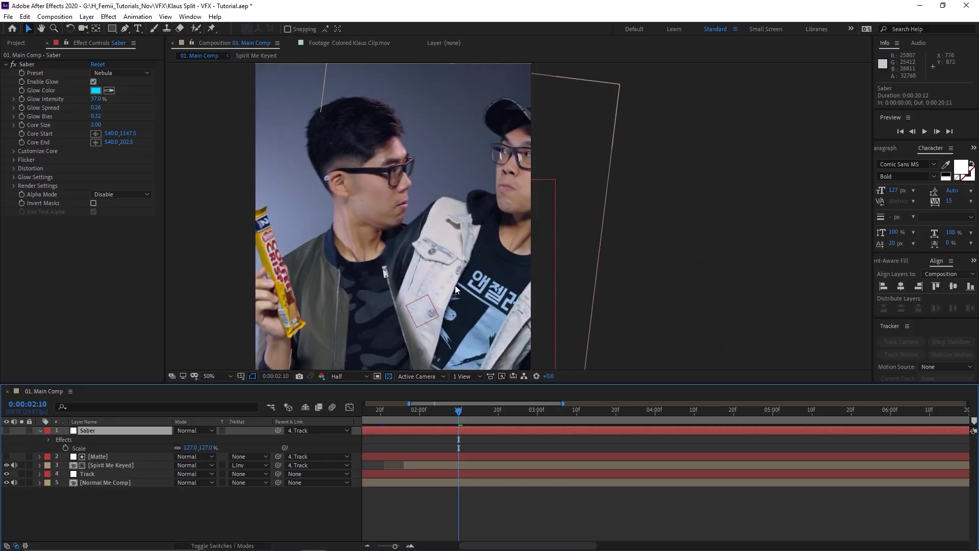
left_click_drag(455, 286, 421, 209)
left_click(125, 29)
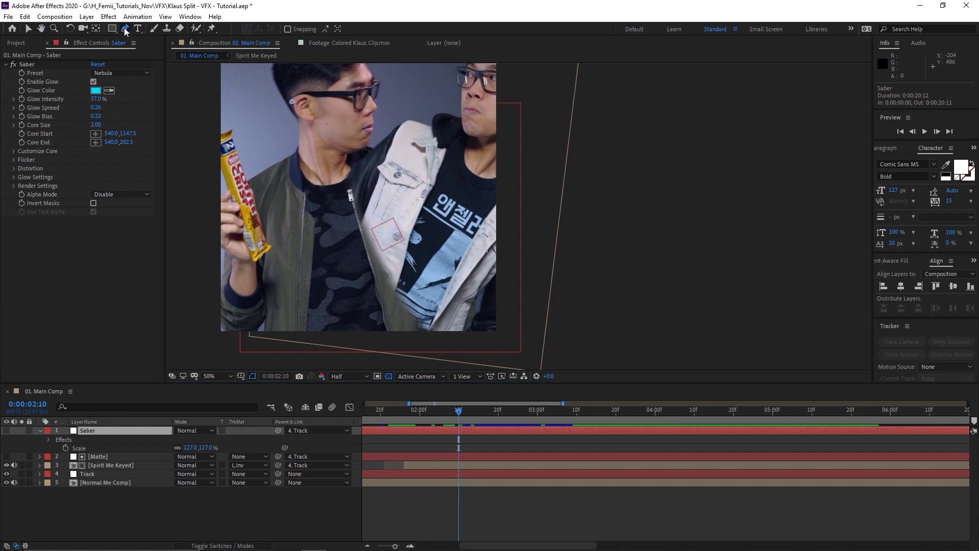
- Draw a curved mask on the Saber layer from the collar down the jacket seam
left_click(352, 161)
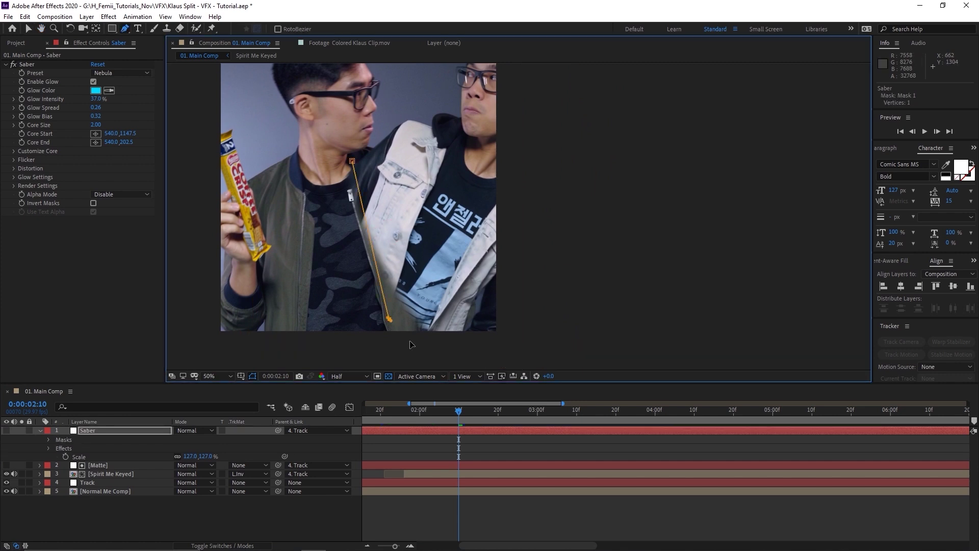
mouse_move(406, 316)
left_mouse_down()
mouse_move(419, 347)
mouse_move(440, 354)
left_mouse_up()
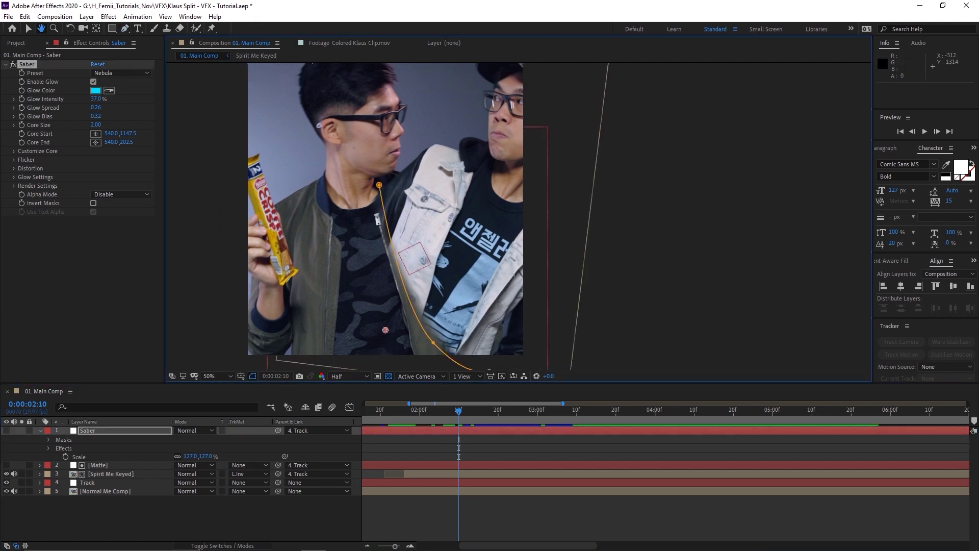
left_click(6, 431)
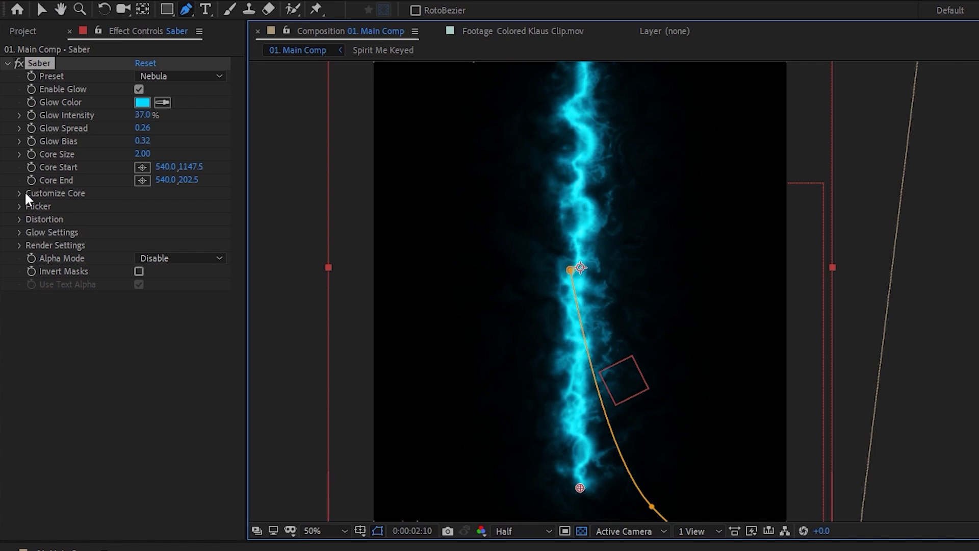
- Set Saber's Customize Core > Core Type to Layer Masks so the glow follows the mask
left_click(20, 192)
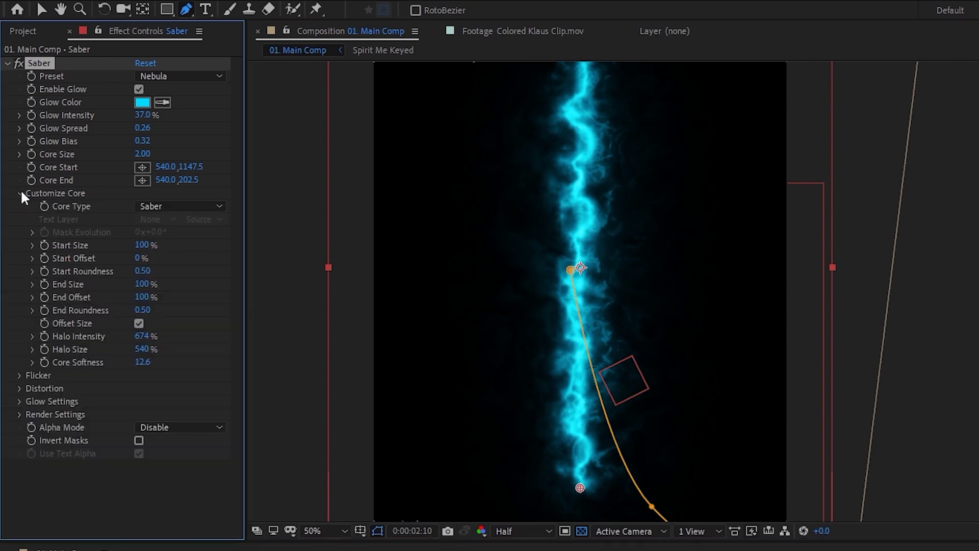
left_click(186, 205)
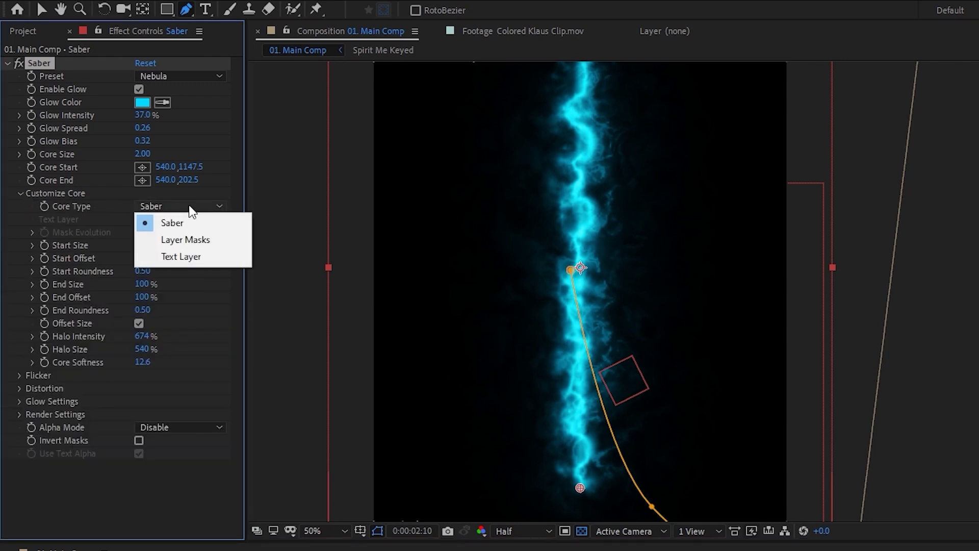
left_click(197, 240)
left_click_drag(580, 332, 532, 275)
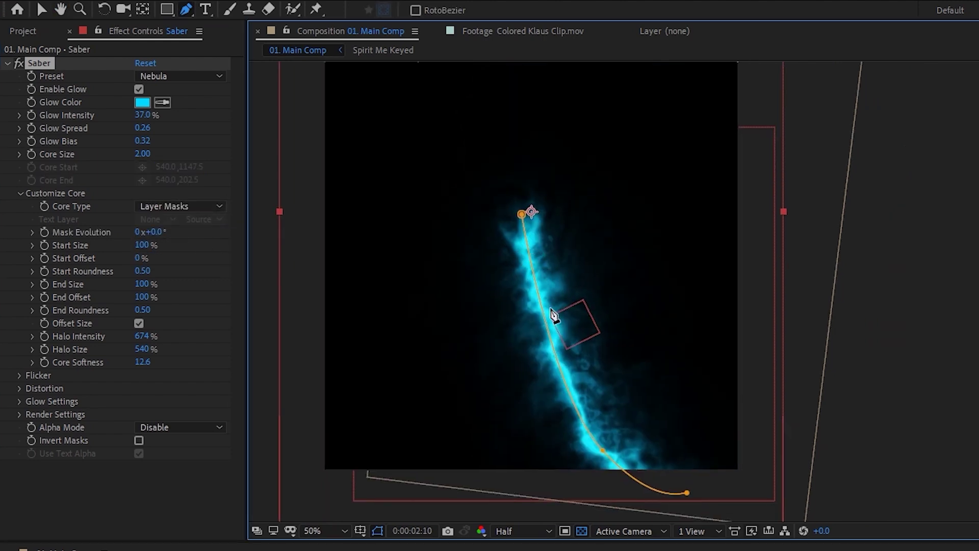
left_click_drag(566, 260, 551, 254)
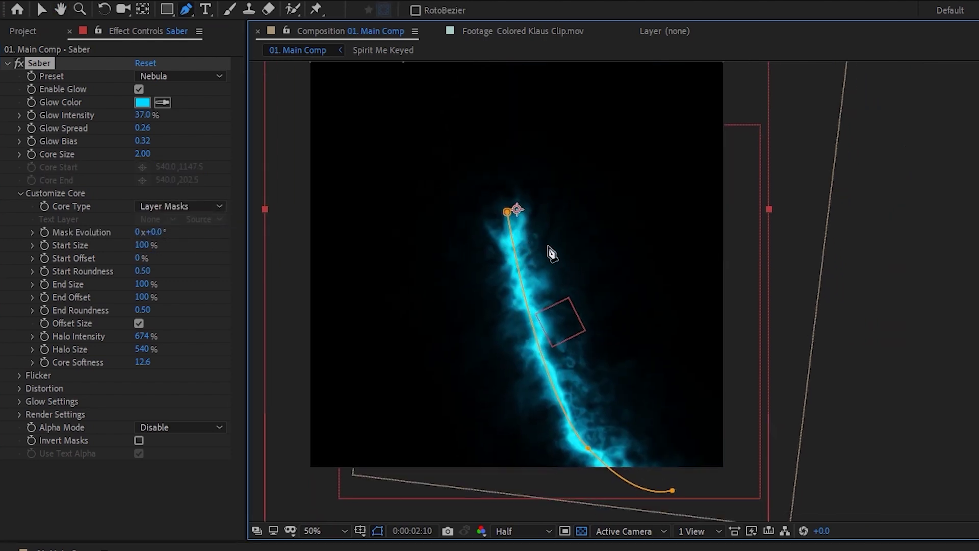
key("v")
mouse_move(508, 210)
left_mouse_down()
mouse_move(453, 199)
mouse_move(500, 208)
left_mouse_up()
key("ctrl+z")
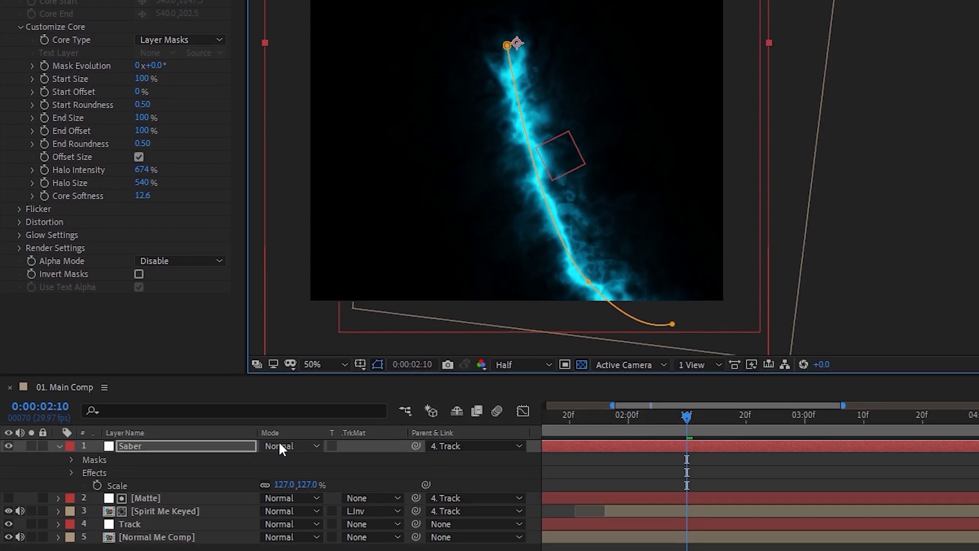
- Set Saber to Screen mode with Core Size 2.80, Glow Intensity 32% and Glow Bias 1.10
left_click(279, 443)
left_click(371, 151)
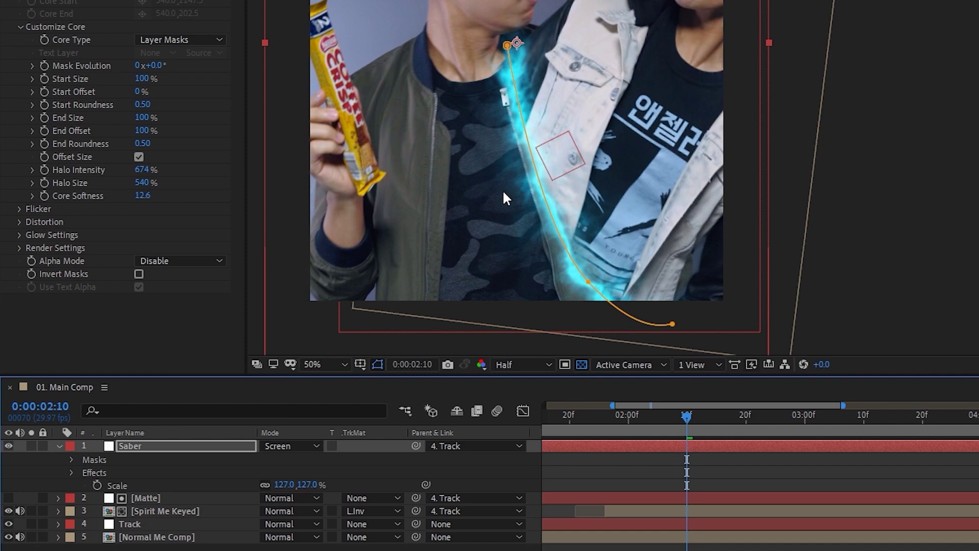
left_click_drag(565, 209, 573, 209)
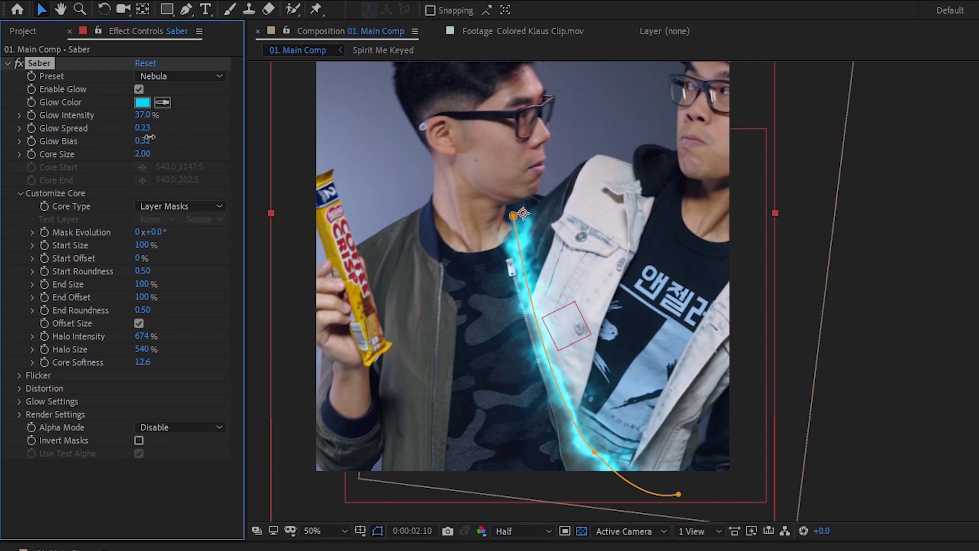
left_click_drag(147, 154, 154, 154)
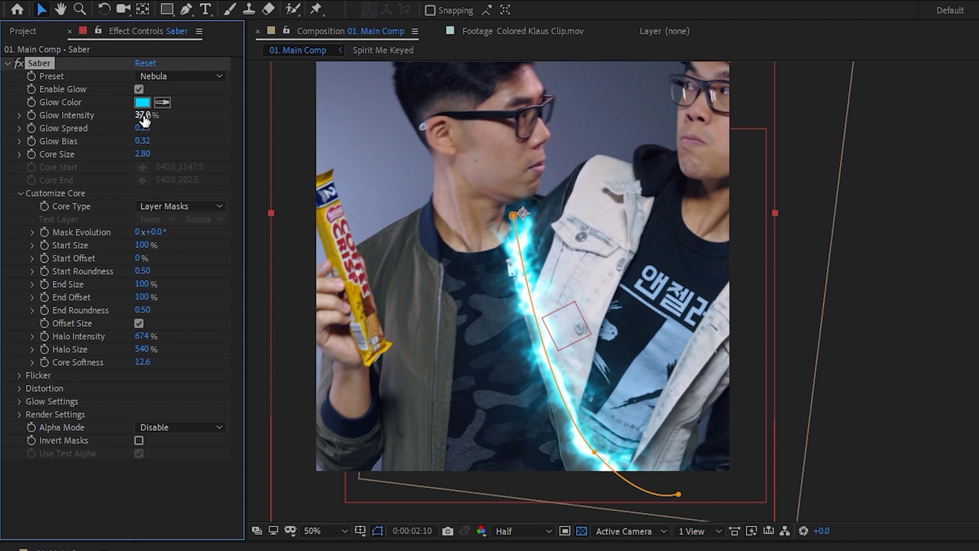
mouse_move(144, 120)
left_mouse_down()
mouse_move(153, 117)
mouse_move(143, 117)
left_mouse_up()
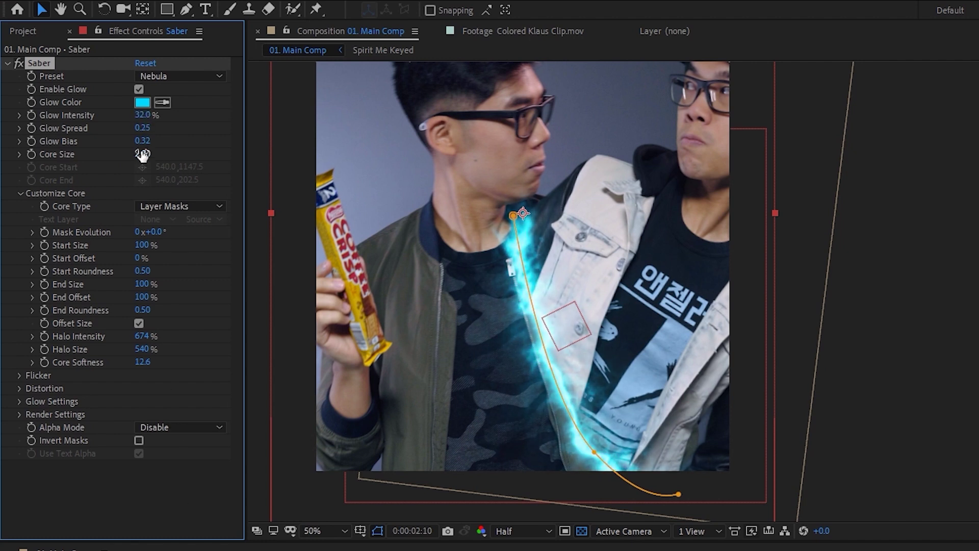
left_click_drag(145, 138, 166, 140)
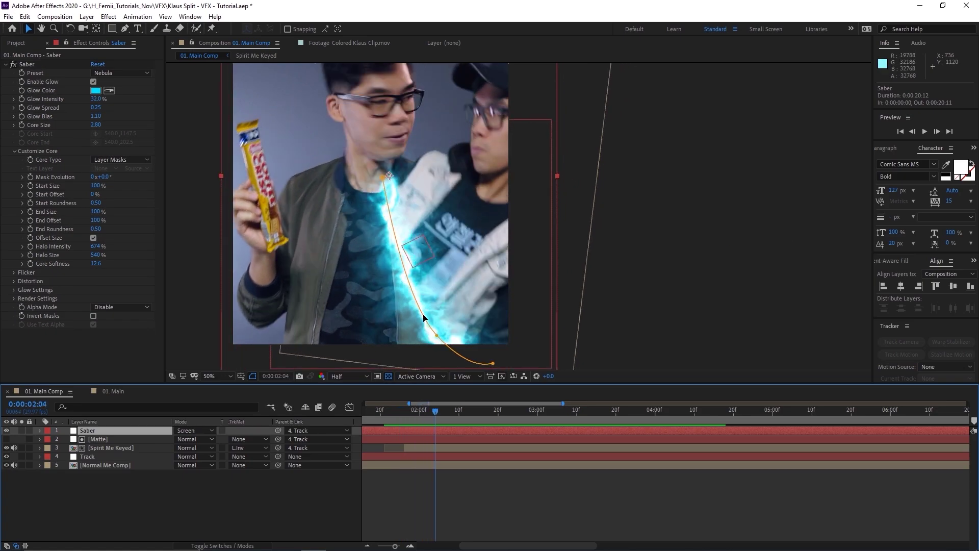
- Set a Mask Path keyframe on the Saber mask at 2:00
left_click(403, 413)
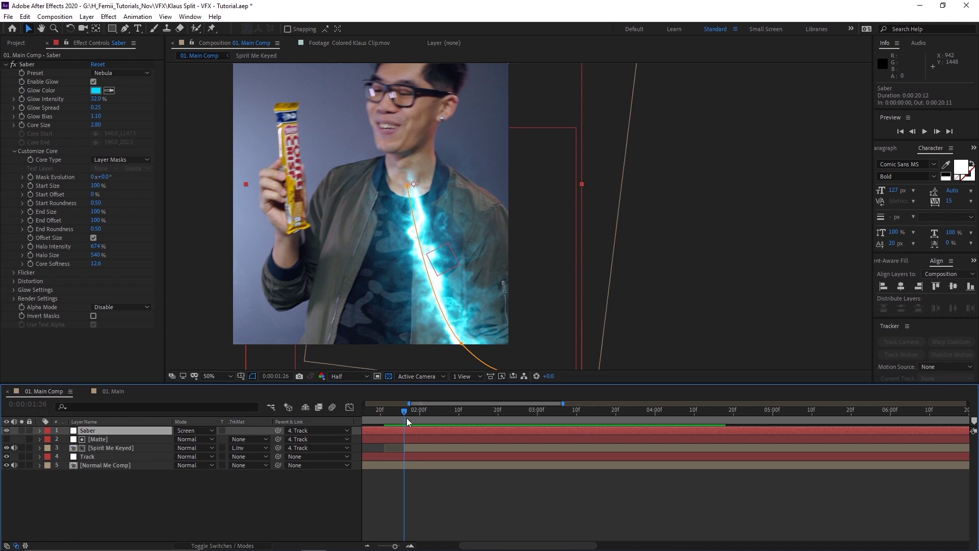
left_click(407, 417)
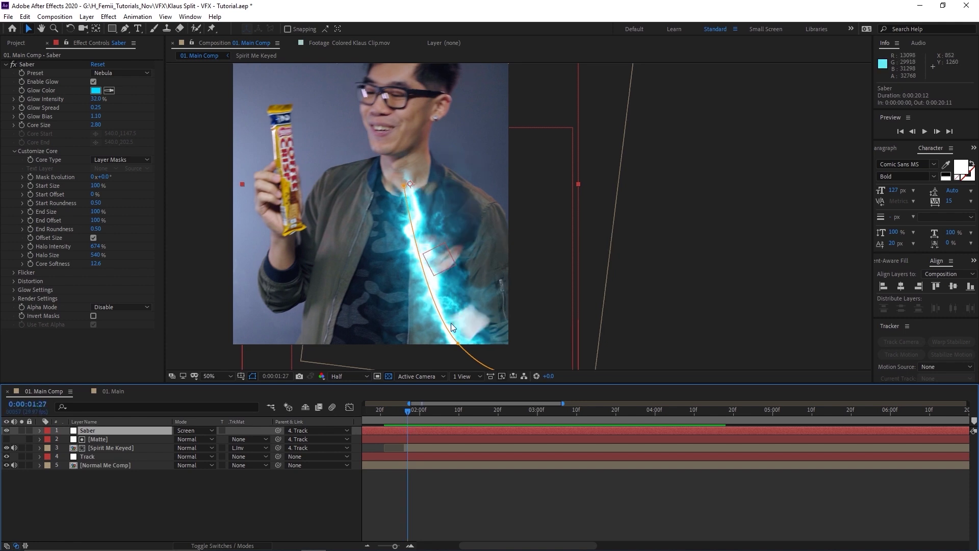
left_click_drag(411, 417, 417, 417)
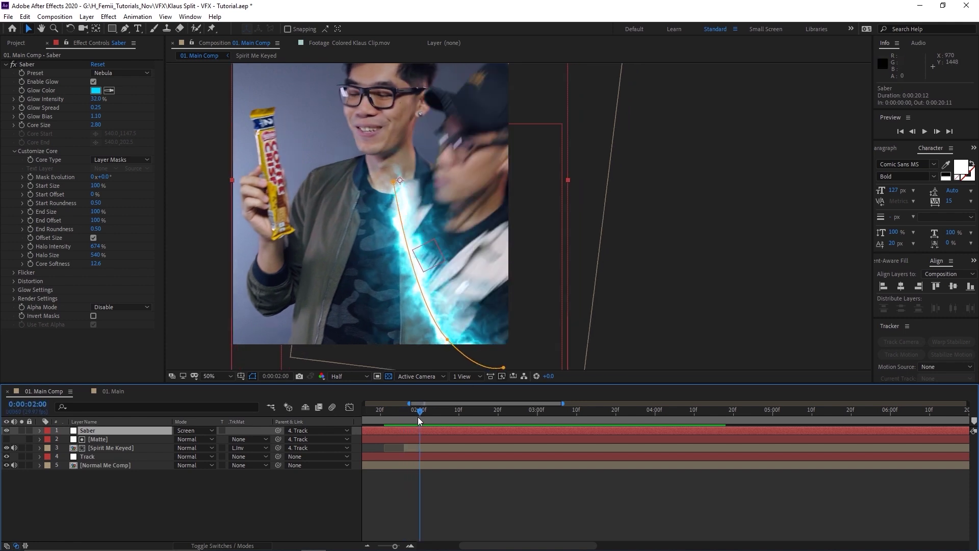
key("m")
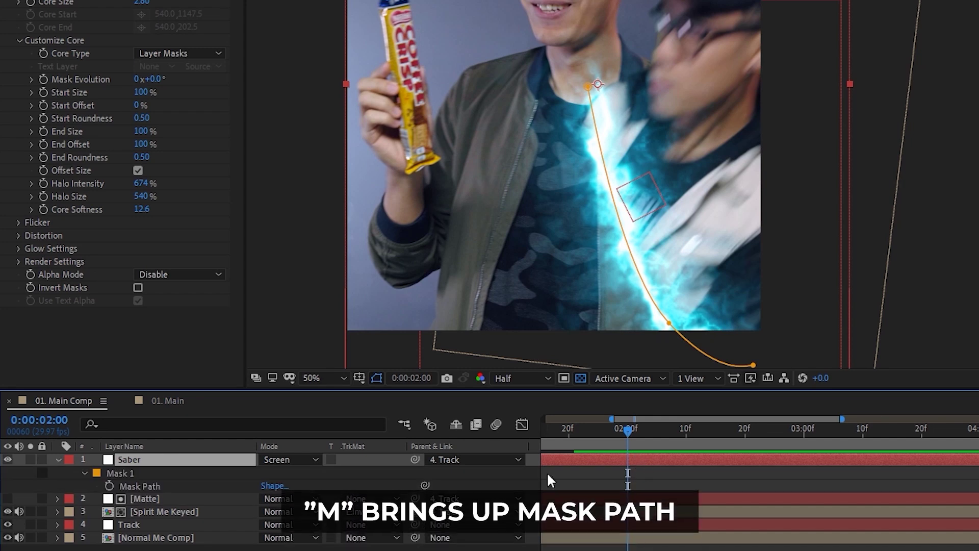
left_click(110, 486)
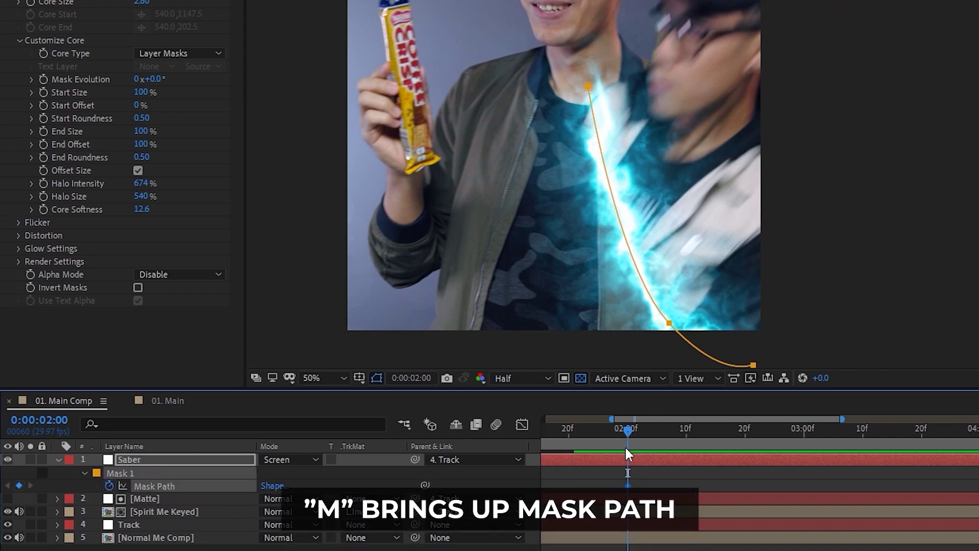
- At 1:27, drag the mask points up the chest to shorten the glow, then preview
left_click_drag(627, 435, 616, 434)
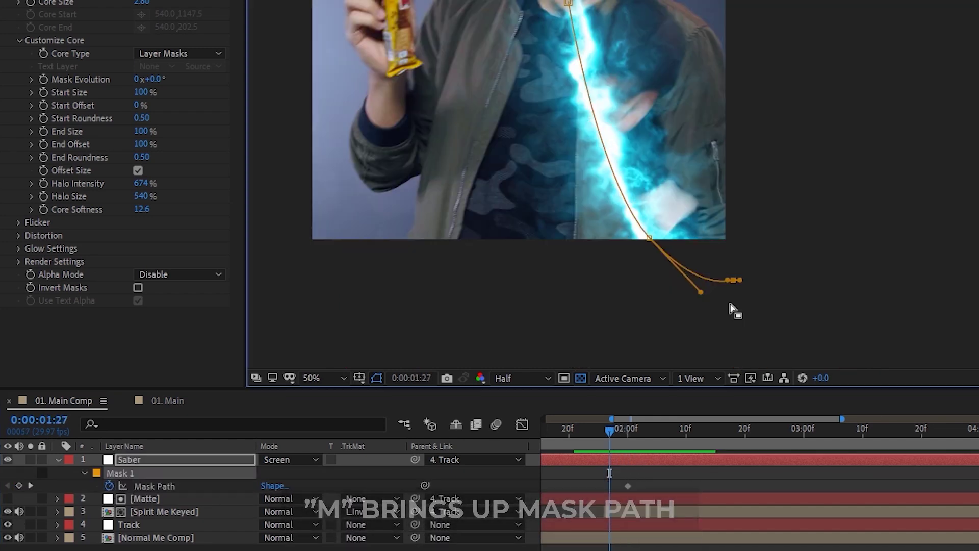
left_click(730, 303)
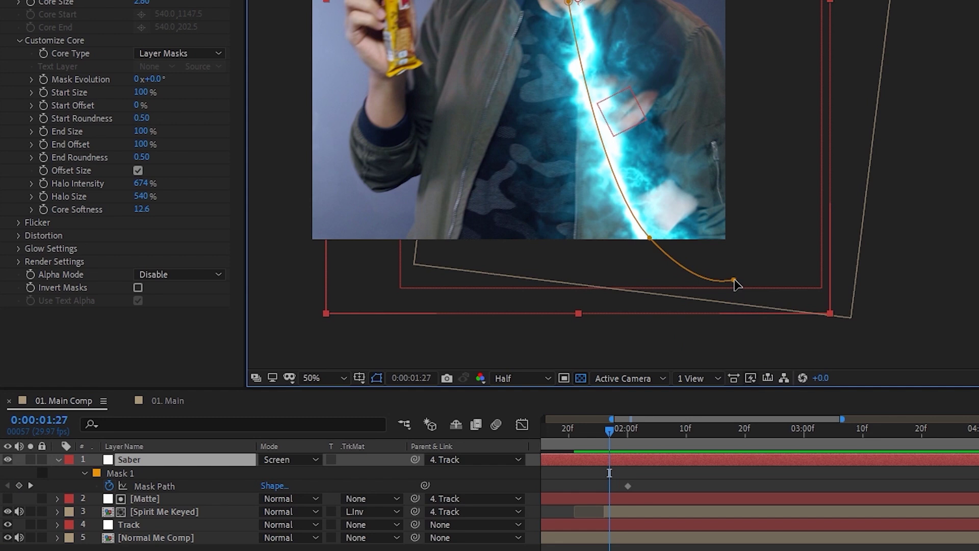
left_click_drag(735, 282, 614, 188)
left_click_drag(690, 233, 645, 215)
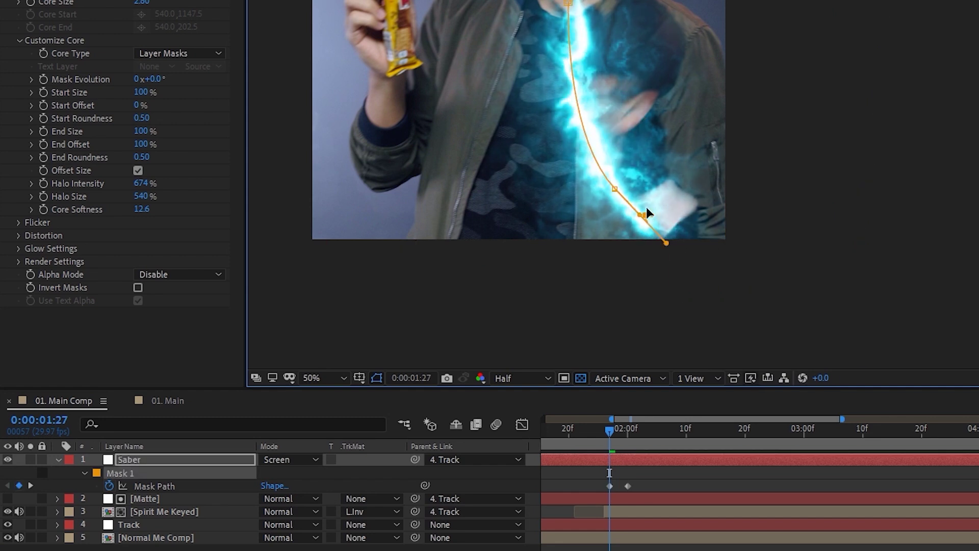
left_click_drag(567, 2, 571, 49)
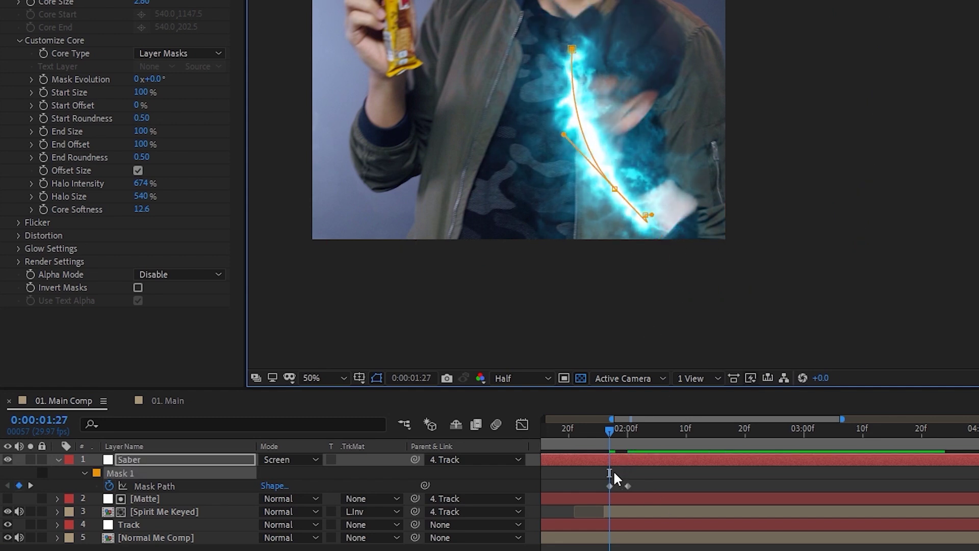
key("space")
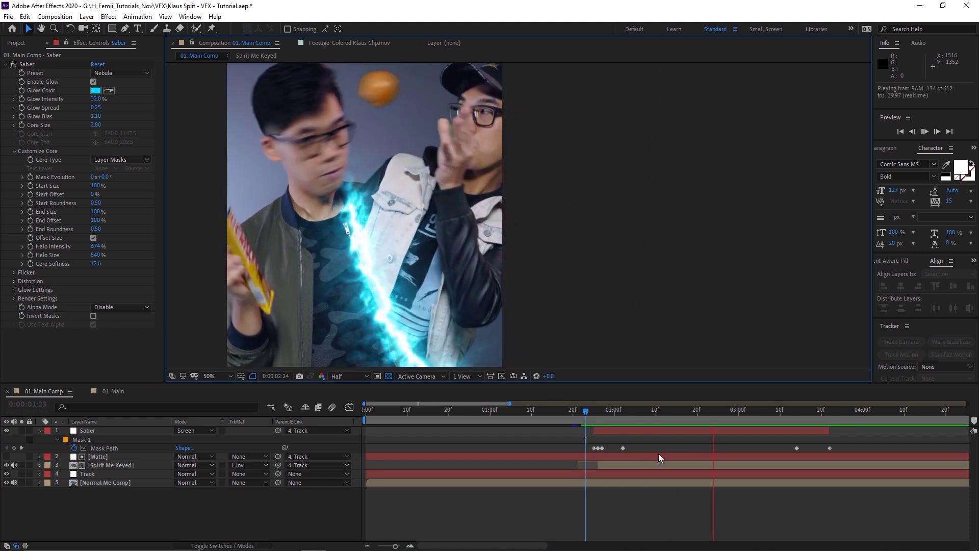
key("space")
left_click_drag(772, 420, 699, 420)
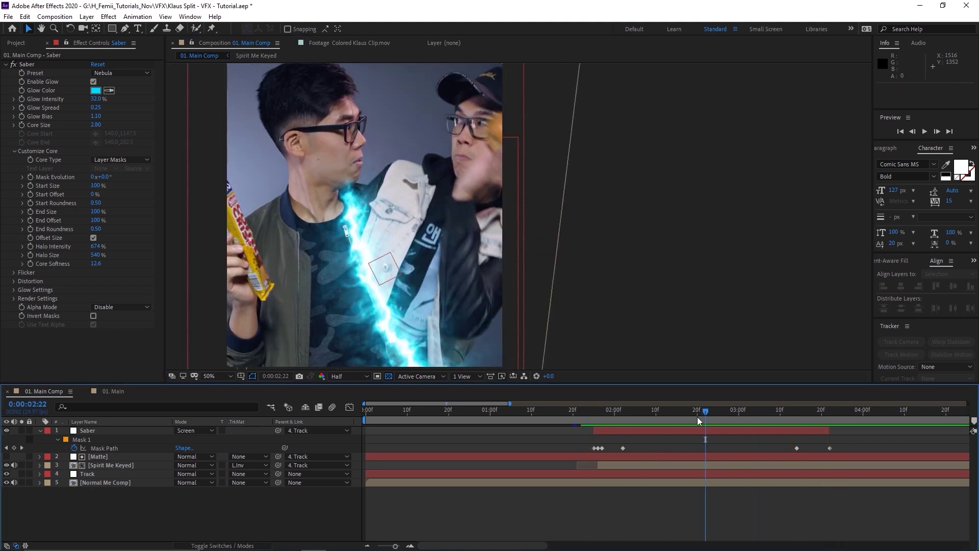
- Duplicate Saber into Saber 2 and scale the copy to 196%
left_click(634, 434)
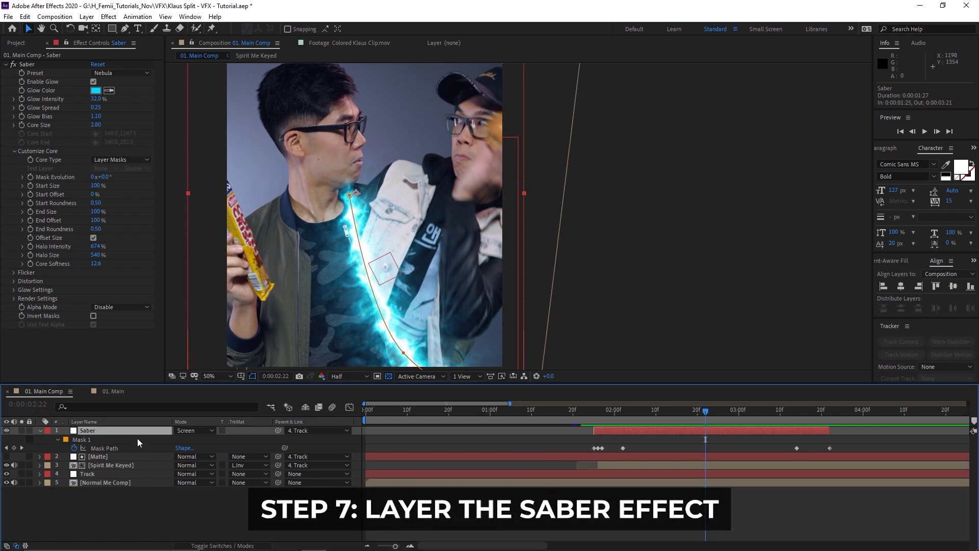
key("ctrl+d")
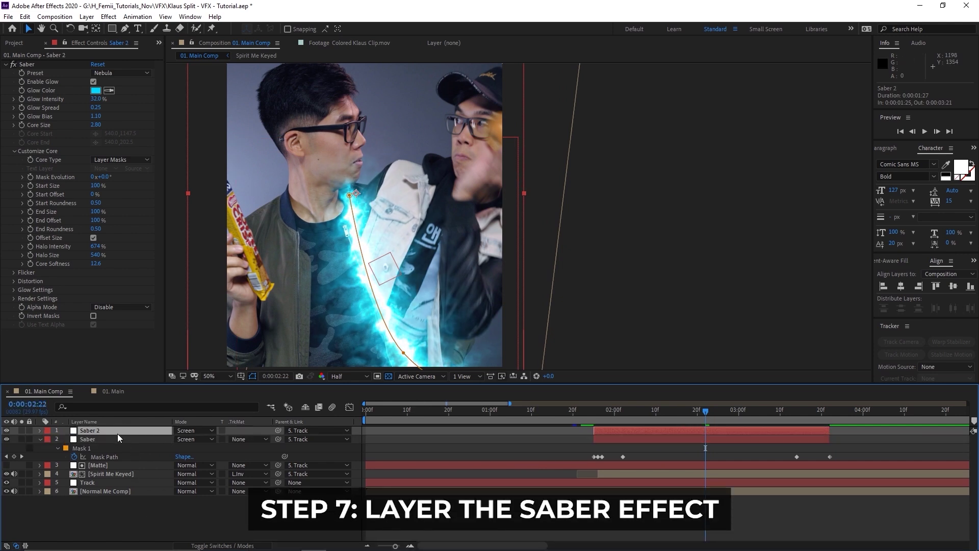
key("t")
left_click_drag(180, 439, 212, 439)
left_click_drag(400, 345, 396, 299)
left_click_drag(205, 439, 219, 438)
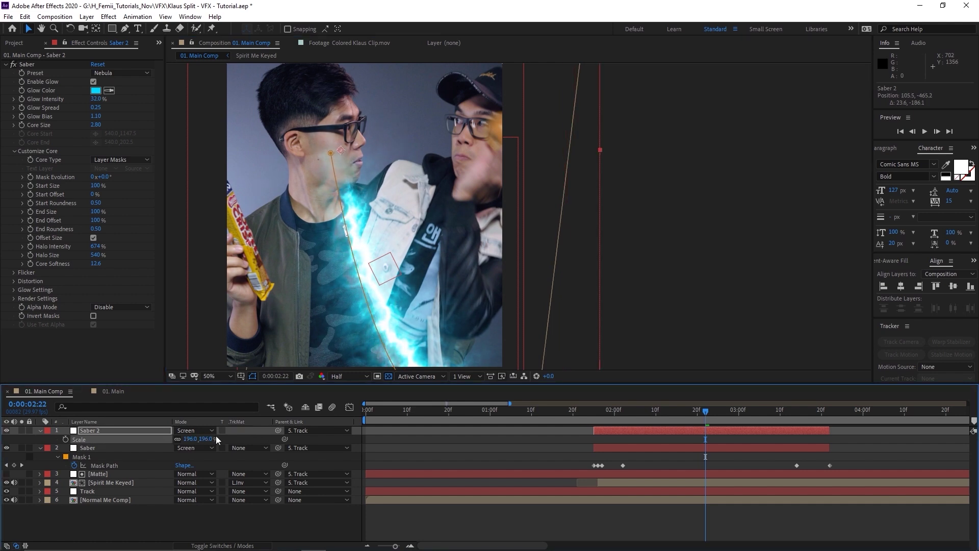
- Dim the original Saber layer to 73% opacity and preview the layered glow
left_click(117, 454)
key("t")
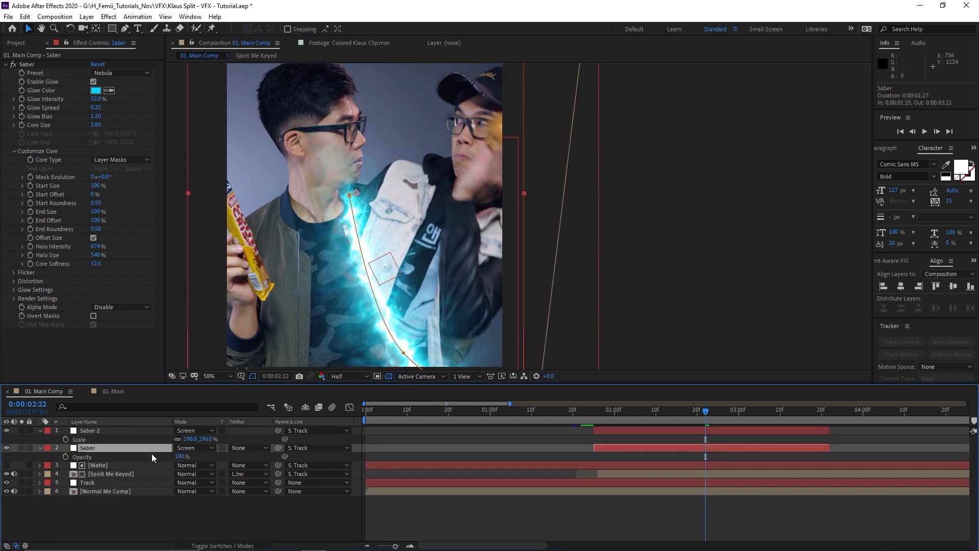
left_click_drag(182, 457, 167, 457)
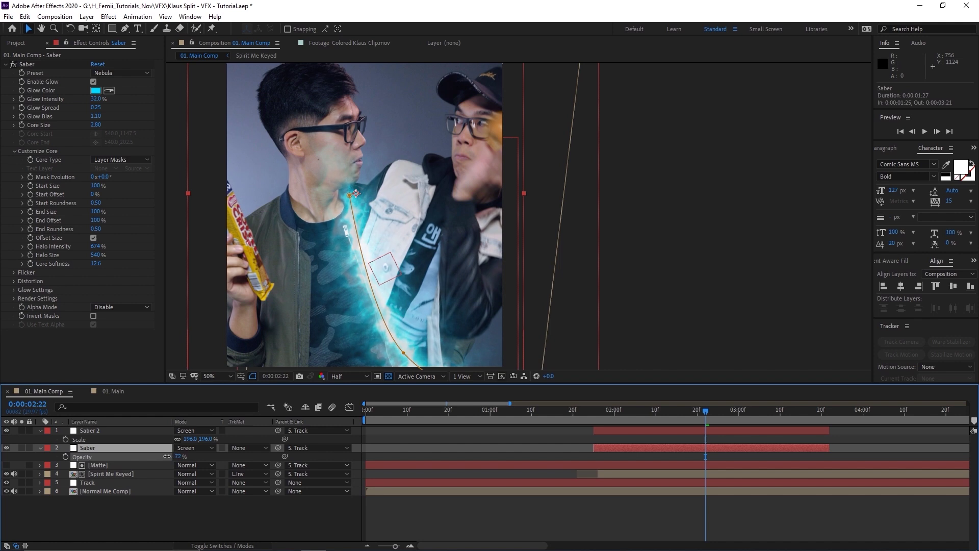
key("space")
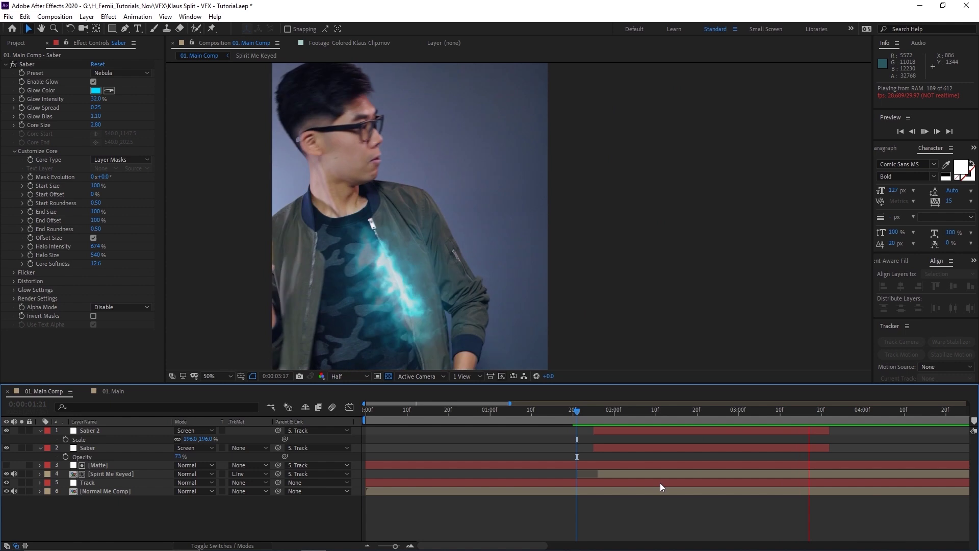
key("space")
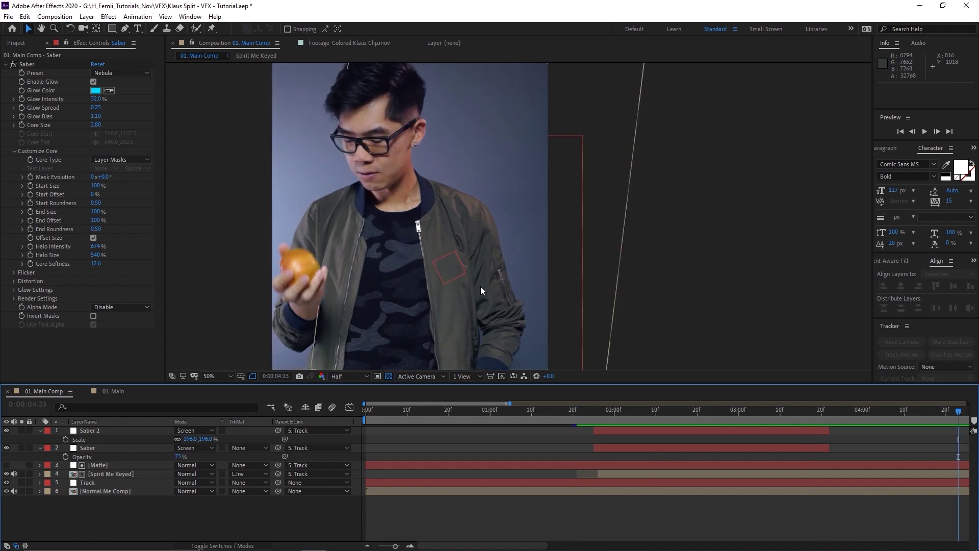
left_click_drag(480, 286, 502, 290)
- In 01. Main at 2:00, select the four stacked Saber layers to show their masks
left_click(114, 391)
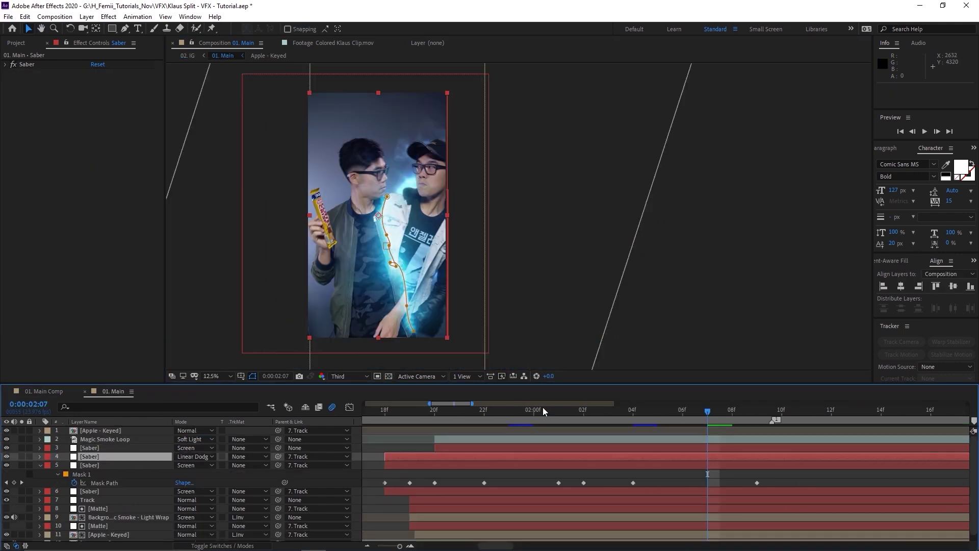
left_click(546, 416)
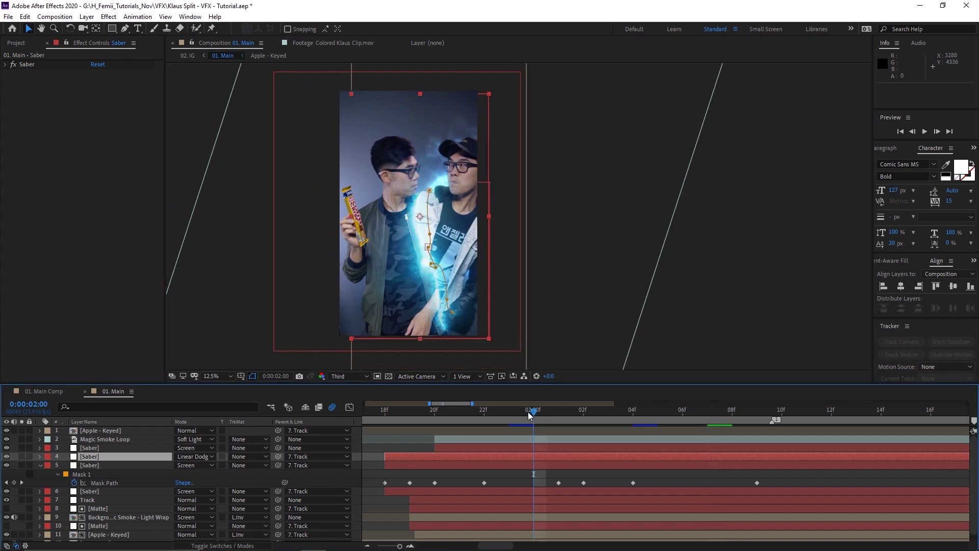
scroll(485, 226, "up", 1)
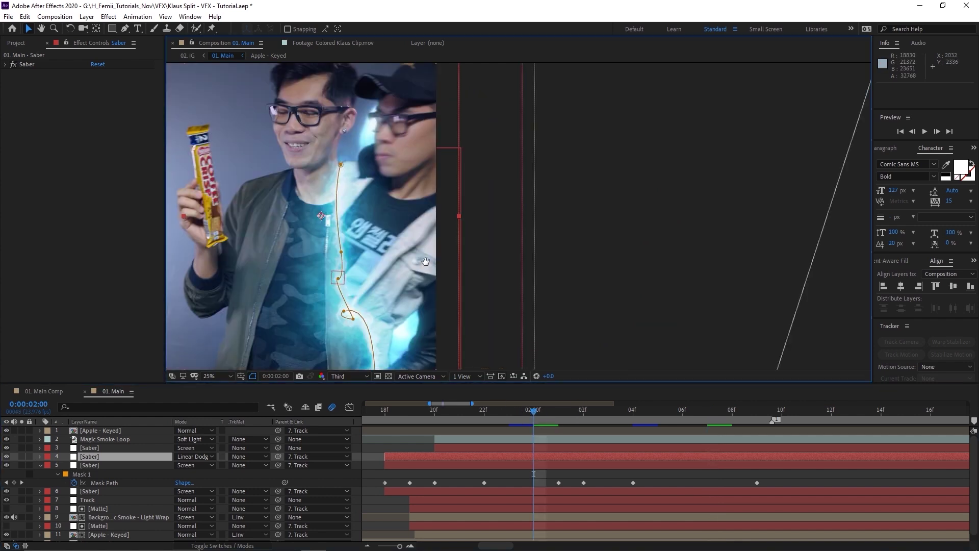
left_click(92, 492)
left_click(92, 448)
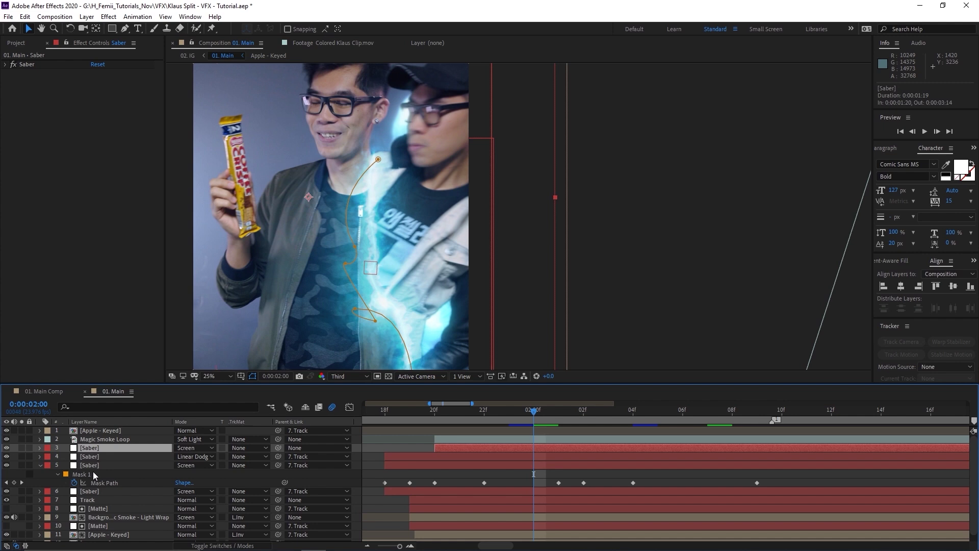
left_click(93, 491, "shift")
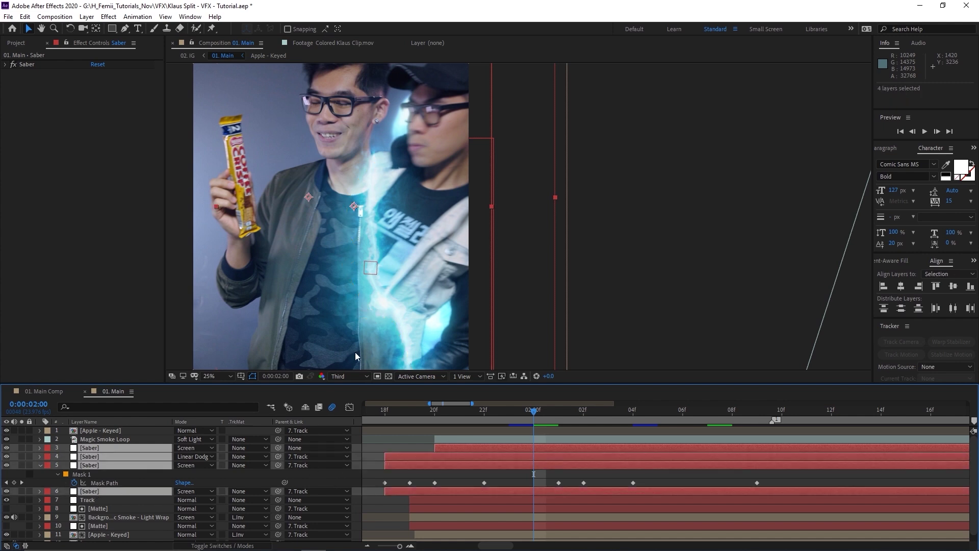
- Centre the glow in the viewer and check it at frames 1:22 and 2:05
left_click_drag(347, 352, 394, 351)
left_click_drag(421, 261, 426, 280)
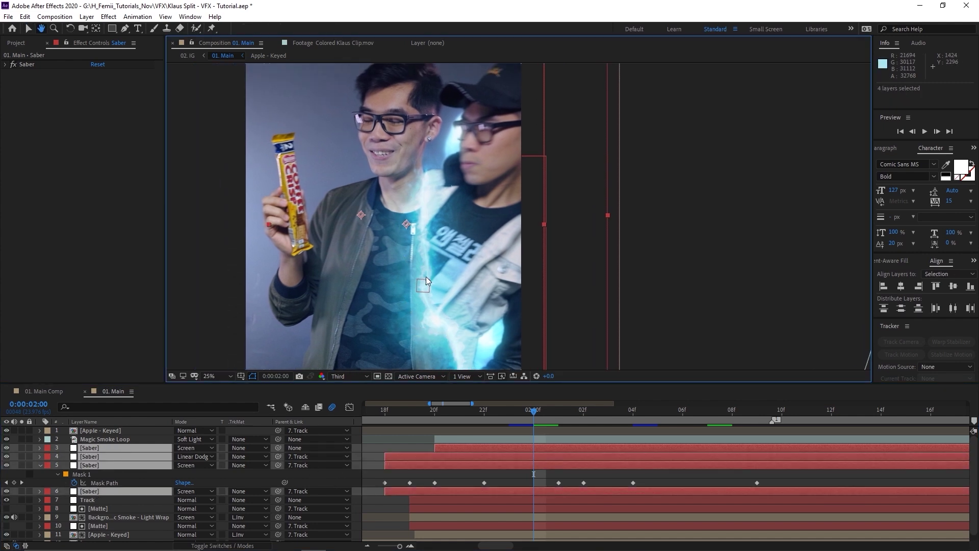
left_click(486, 414)
left_click(656, 413)
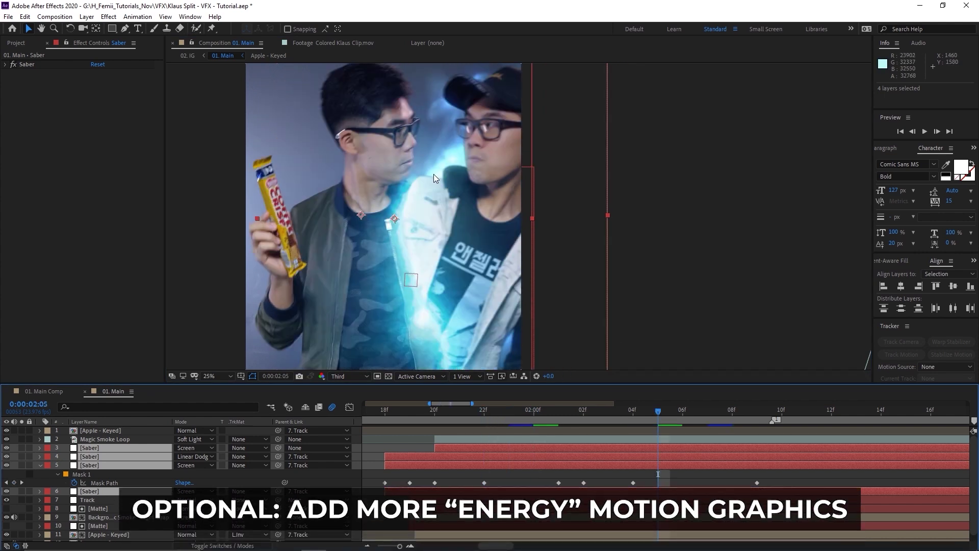
left_click(368, 462)
- Toggle the Background Magic Smoke - Light Wrap layer off and on to compare its effect
scroll(153, 510, "down", 1)
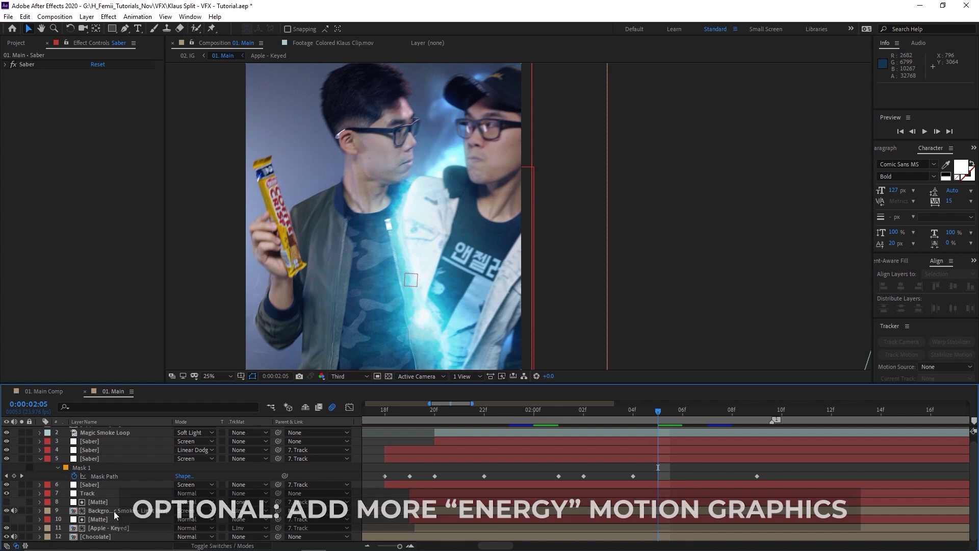
left_click(105, 513)
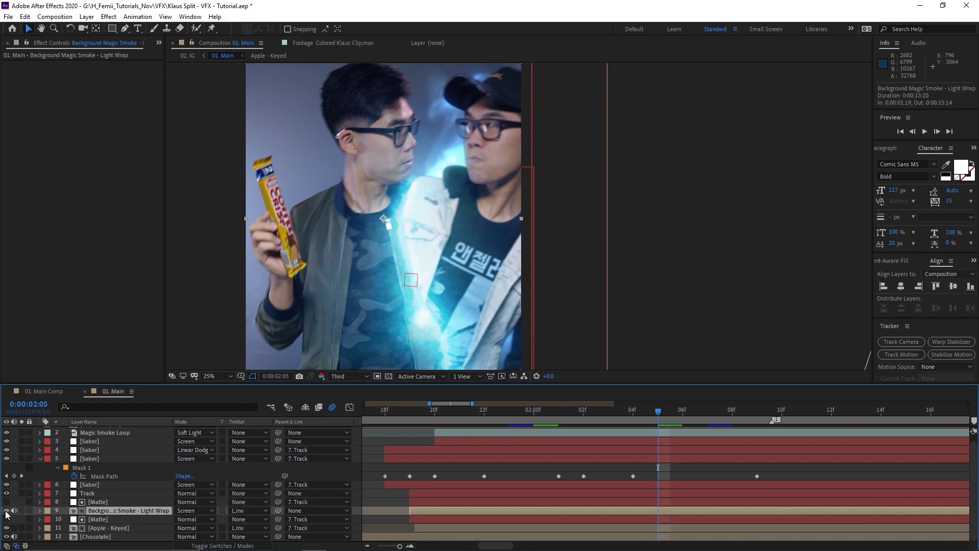
left_click(6, 511)
left_click(6, 511)
left_click(6, 511)
left_click(6, 511)
left_click_drag(425, 173, 394, 215)
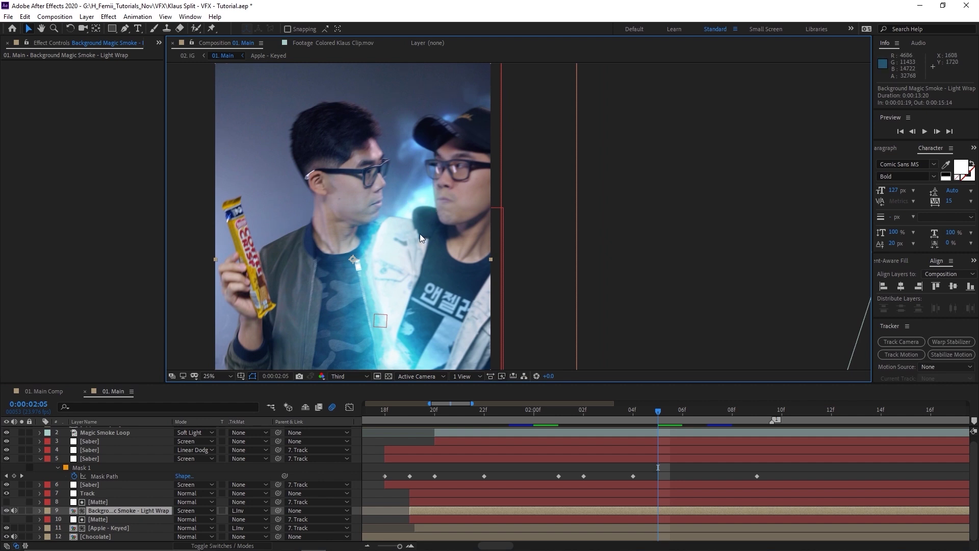
- Toggle the Magic Smoke Loop layer off and on to compare the smoke glow
left_click_drag(409, 238, 410, 251)
scroll(104, 441, "up", 1)
left_click(104, 441)
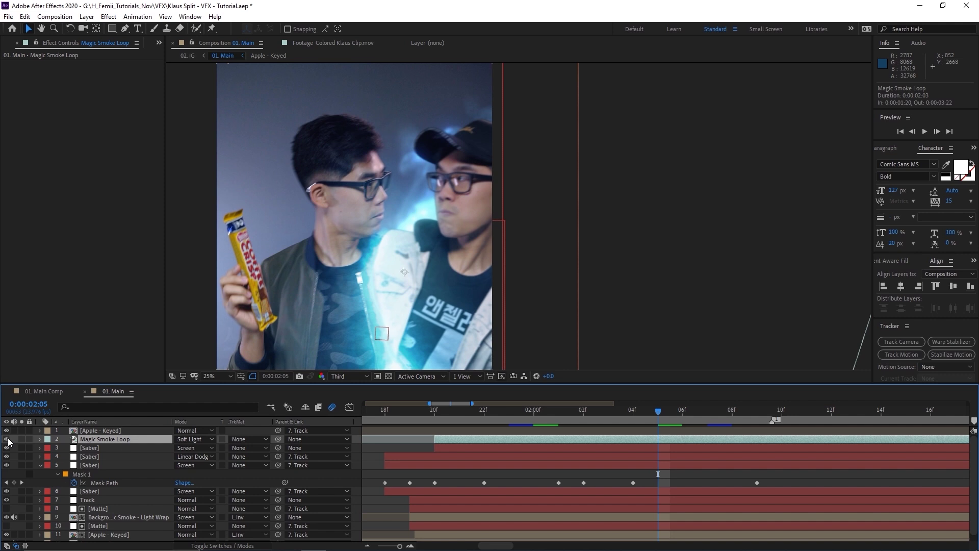
left_click(7, 440)
left_click(6, 439)
left_click_drag(443, 306, 477, 260)
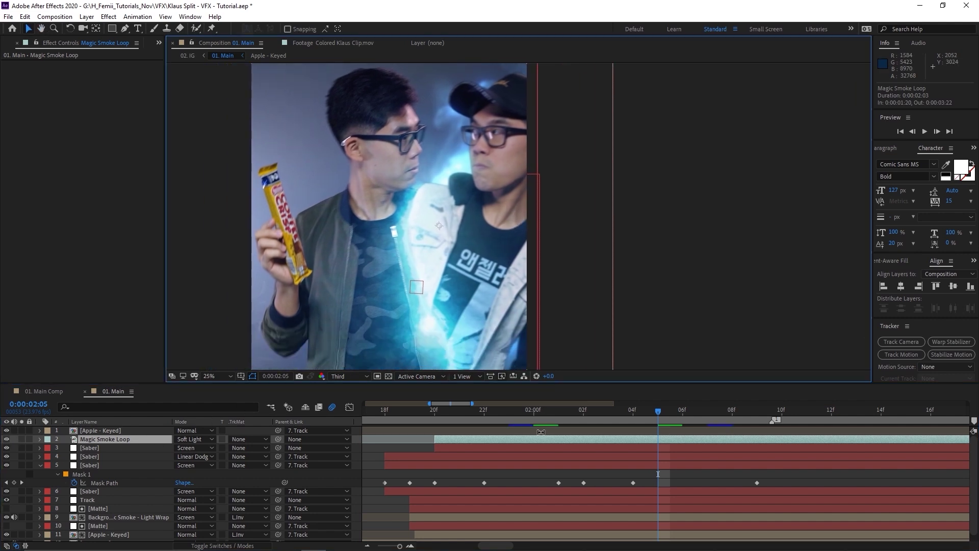